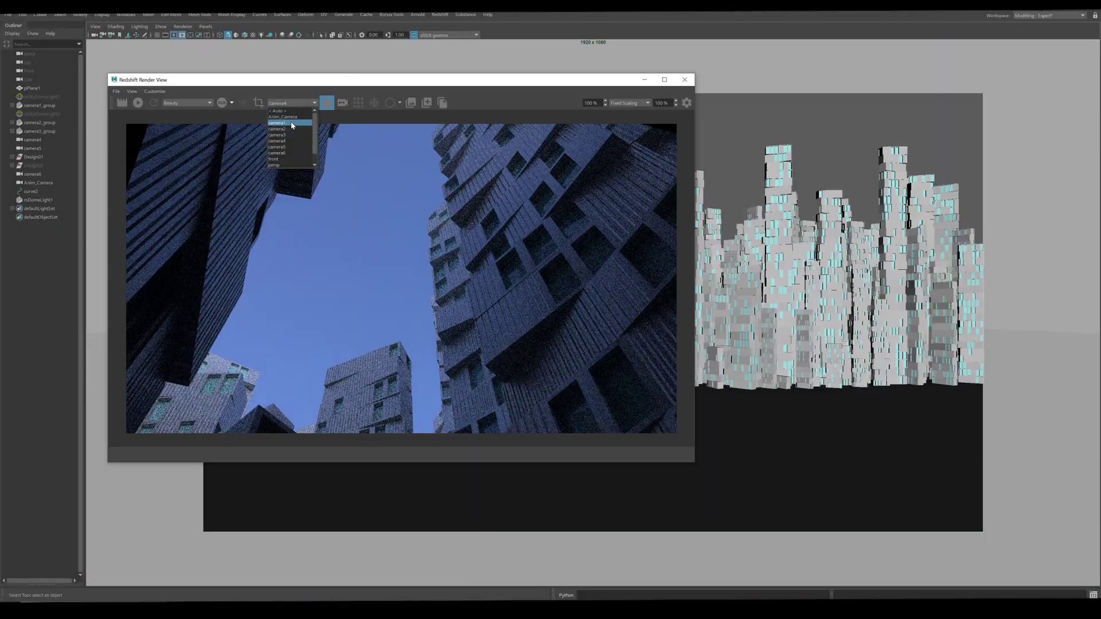
- Preview the city render through camera1 and other cameras, including the perspective view, and examine the towers up close
{"action": "left_click", "coordinate": [292, 123]}
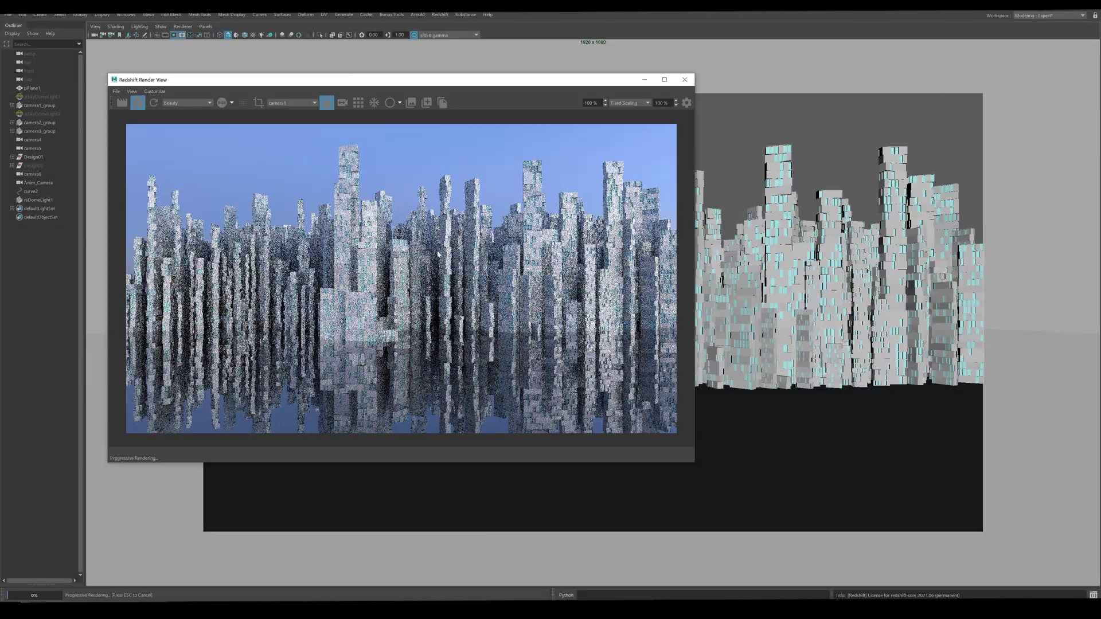
{"action": "left_click", "coordinate": [292, 103]}
{"action": "left_click", "coordinate": [292, 132]}
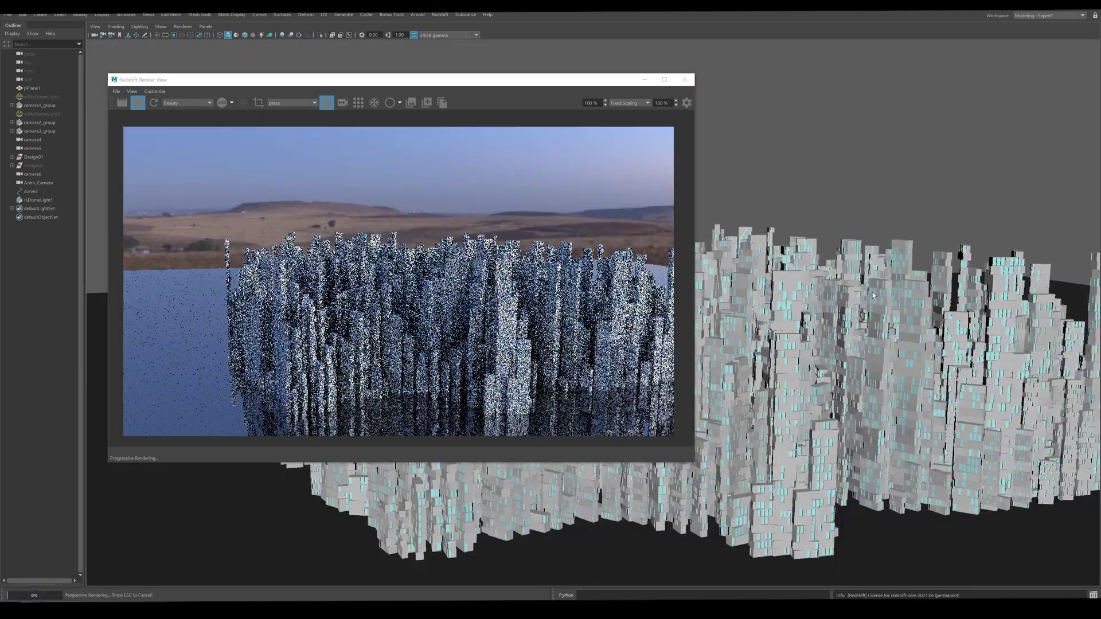
{"action": "scroll", "coordinate": [845, 287], "scroll_direction": "up", "scroll_amount": 5}
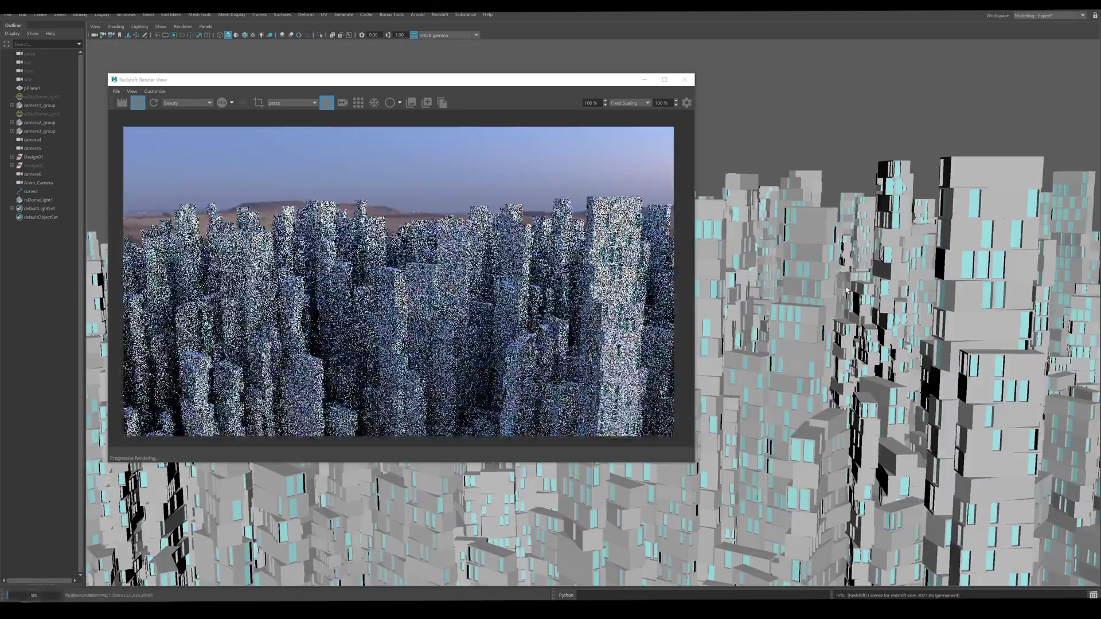
{"action": "left_click_drag", "start_coordinate": [916, 301], "coordinate": [902, 297], "text": "alt"}
{"action": "left_click_drag", "start_coordinate": [820, 276], "coordinate": [857, 235], "text": "alt"}
{"action": "middle_click_drag", "start_coordinate": [857, 235], "coordinate": [869, 232], "text": "alt"}
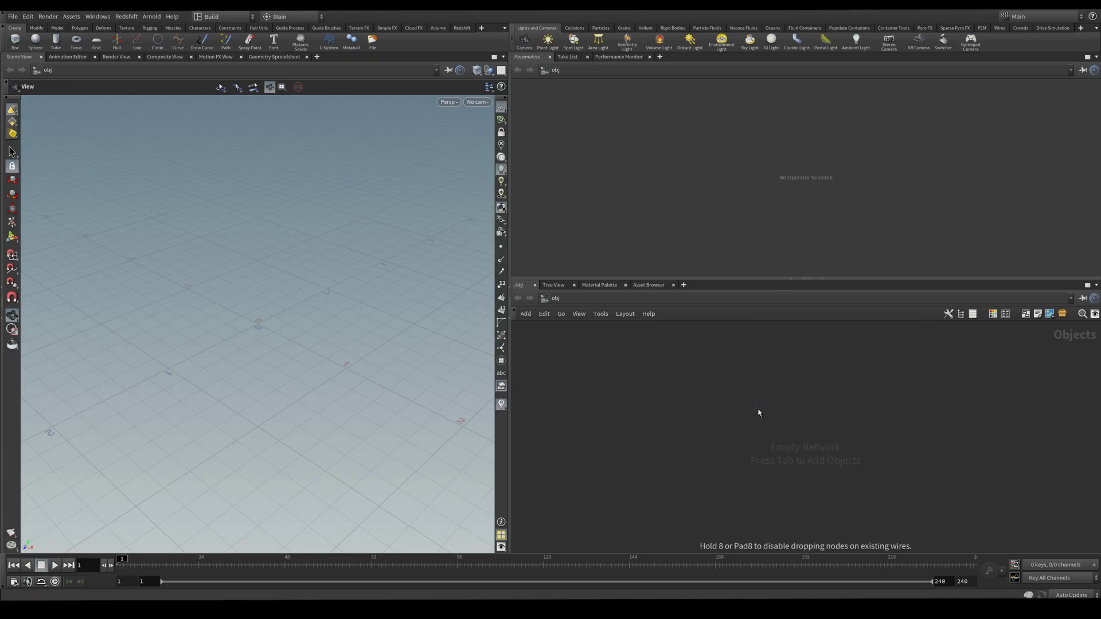
- In Houdini, create a Geometry object, rename it procuderal_city, and enter its network
{"action": "left_click", "coordinate": [792, 413]}
{"action": "double_click", "coordinate": [787, 408]}
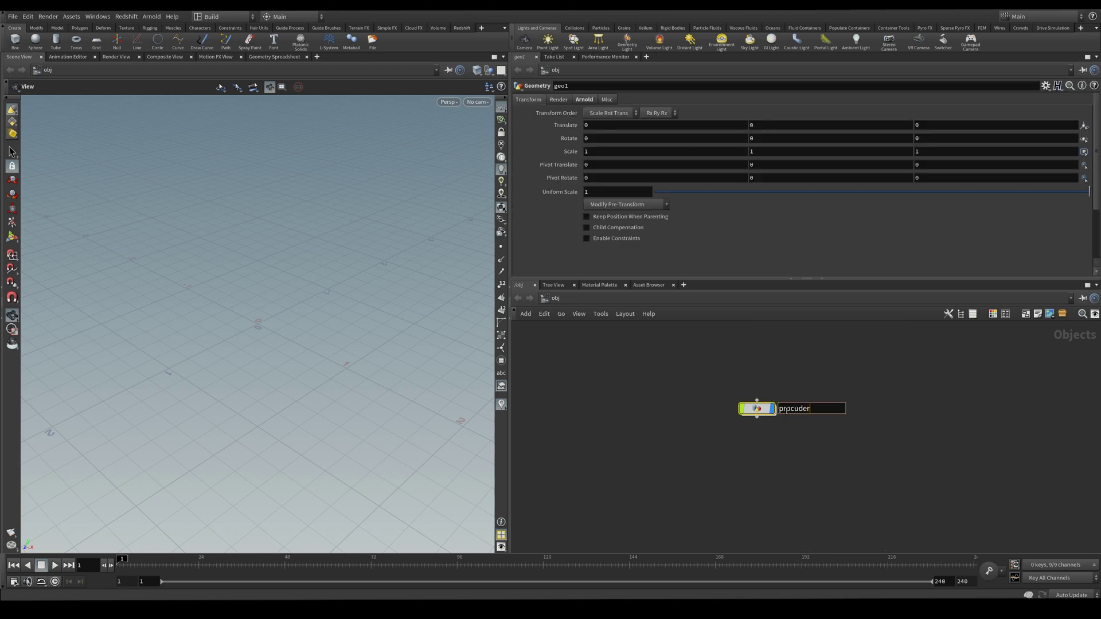
{"action": "key", "text": "Return"}
{"action": "key", "text": "Return"}
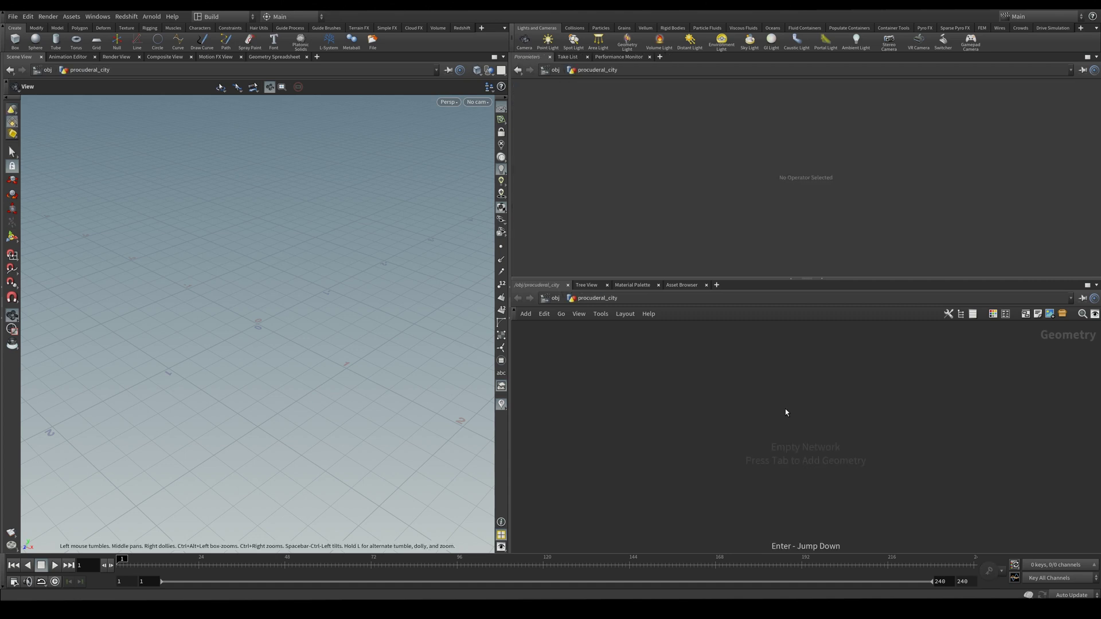
- Add a Grid node to the empty procuderal_city network
{"action": "key", "text": "Tab"}
{"action": "type", "text": "grid"}
{"action": "key", "text": "Return"}
{"action": "left_click", "coordinate": [721, 377]}
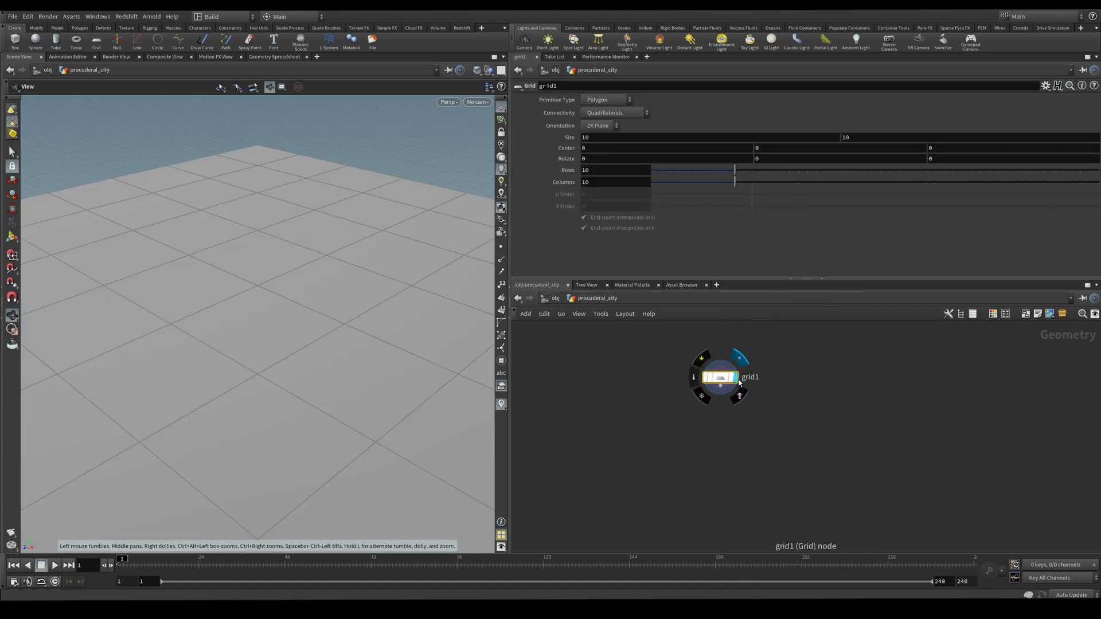
- Add a Scatter node below grid1, connect it to the grid, and display its points framed in the viewport
{"action": "key", "text": "Tab"}
{"action": "type", "text": "scatter"}
{"action": "key", "text": "Return"}
{"action": "left_click", "coordinate": [717, 416]}
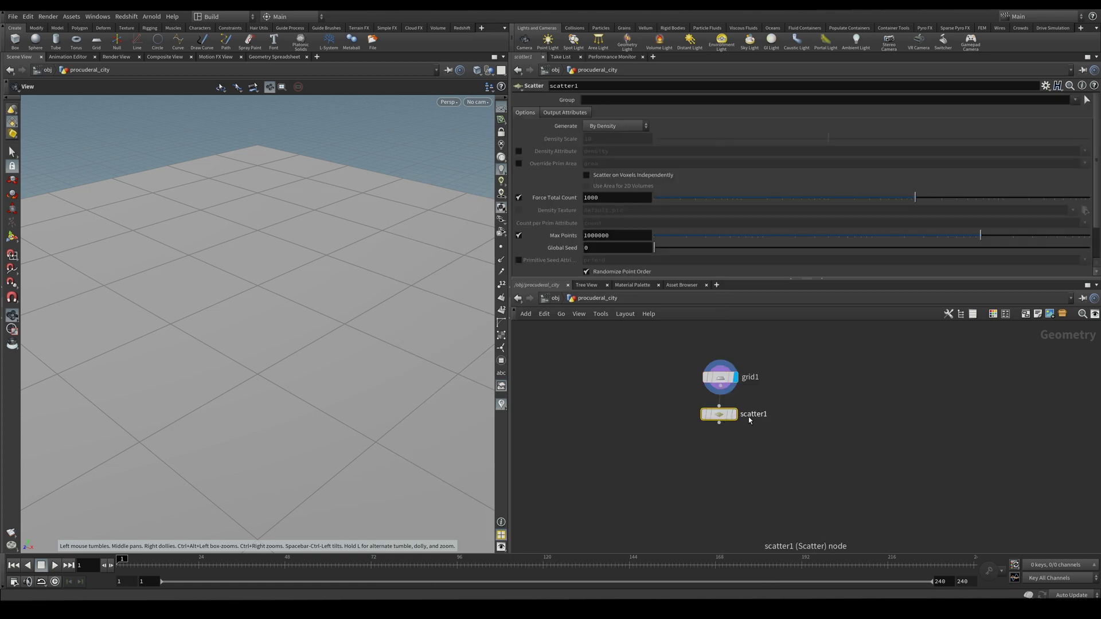
{"action": "left_click", "coordinate": [736, 415]}
{"action": "key", "text": "f"}
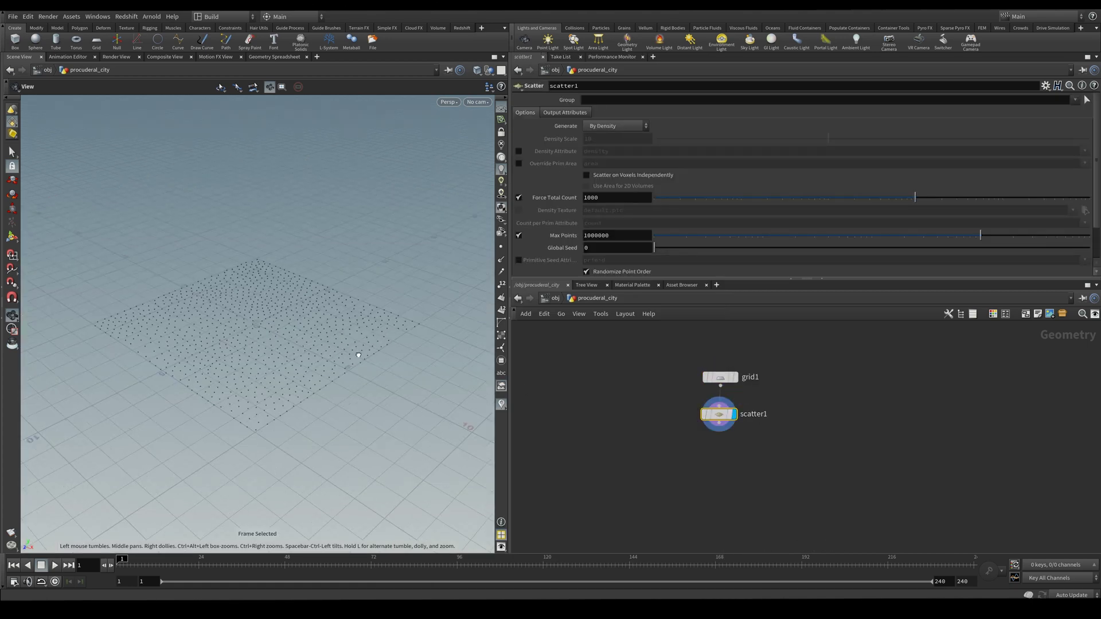
- Hide the viewport's reference grid and set the Scatter node's Force Total Count to 5000
{"action": "left_click_drag", "start_coordinate": [359, 352], "coordinate": [376, 354]}
{"action": "left_click", "coordinate": [502, 109]}
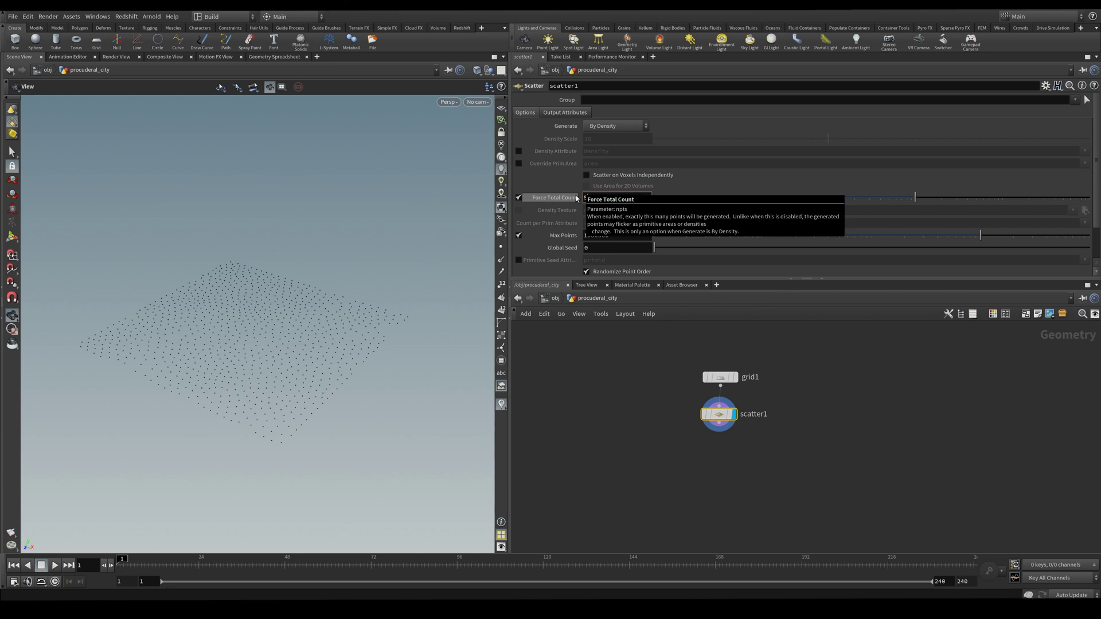
{"action": "left_click_drag", "start_coordinate": [274, 322], "coordinate": [265, 342]}
{"action": "middle_click_drag", "start_coordinate": [265, 342], "coordinate": [328, 311]}
- Add a Point VOP node connected below scatter1 and open its VEX network
{"action": "key", "text": "Tab"}
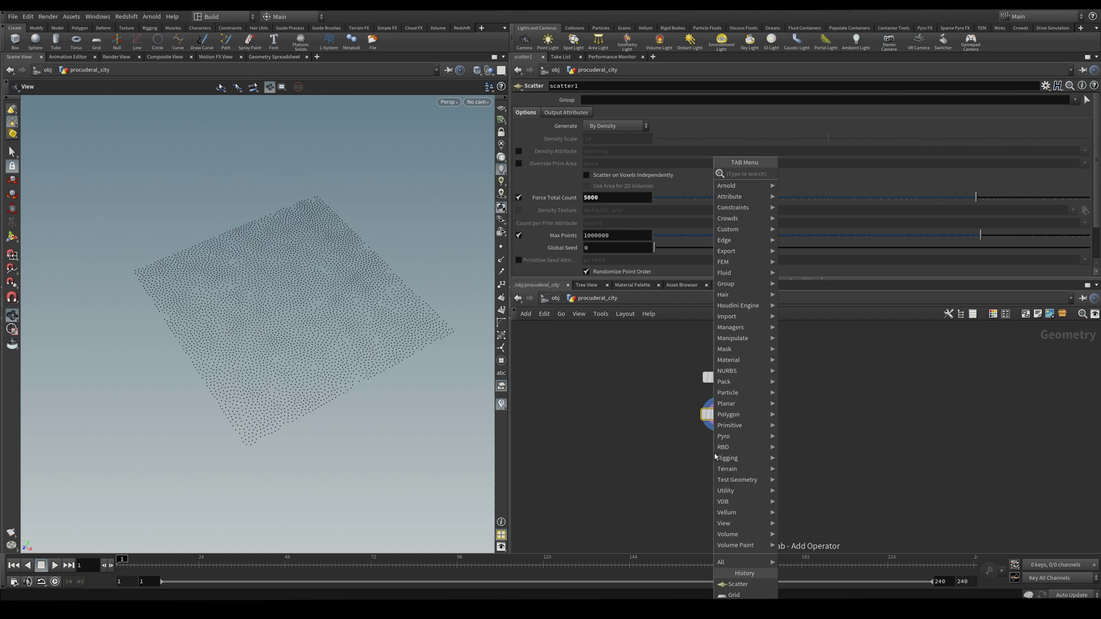
{"action": "type", "text": "poi"}
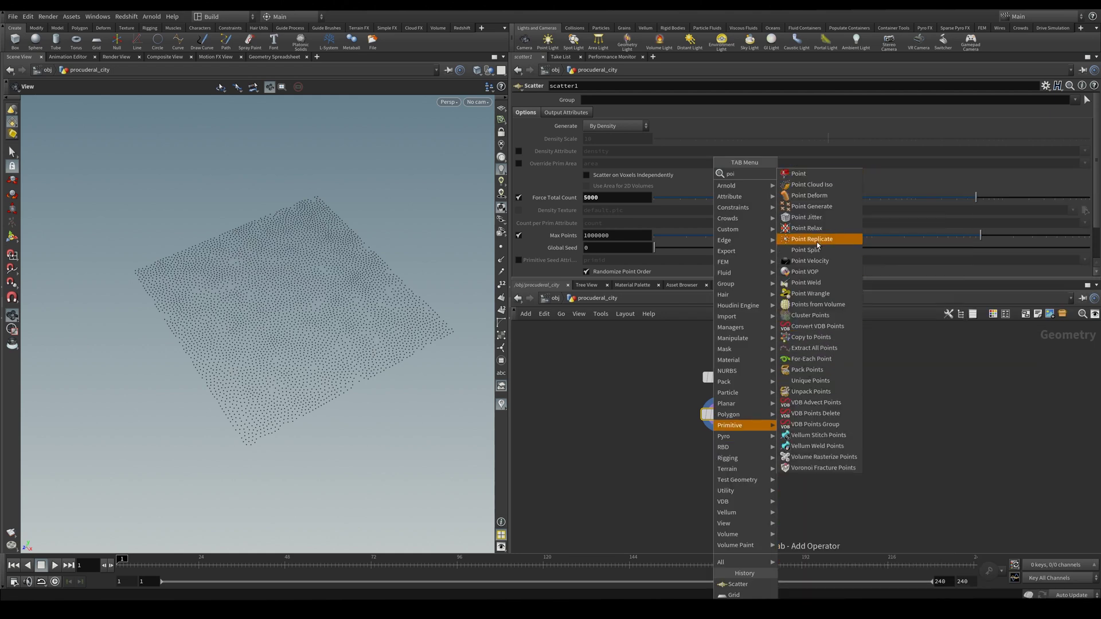
{"action": "key", "text": "Escape"}
{"action": "left_click", "coordinate": [720, 454]}
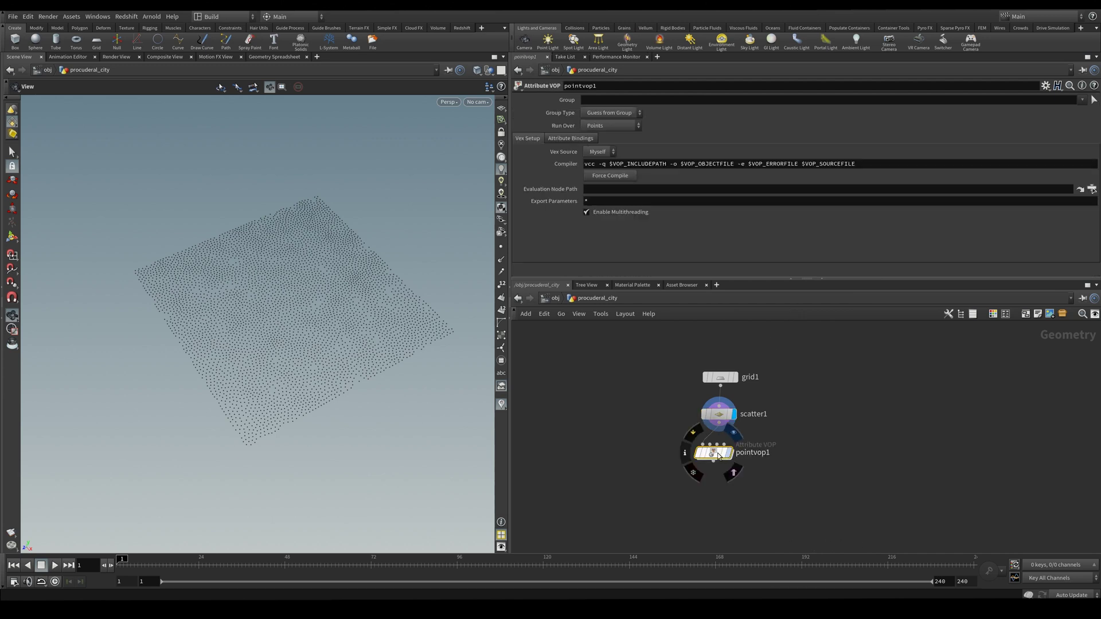
{"action": "double_click", "coordinate": [720, 454]}
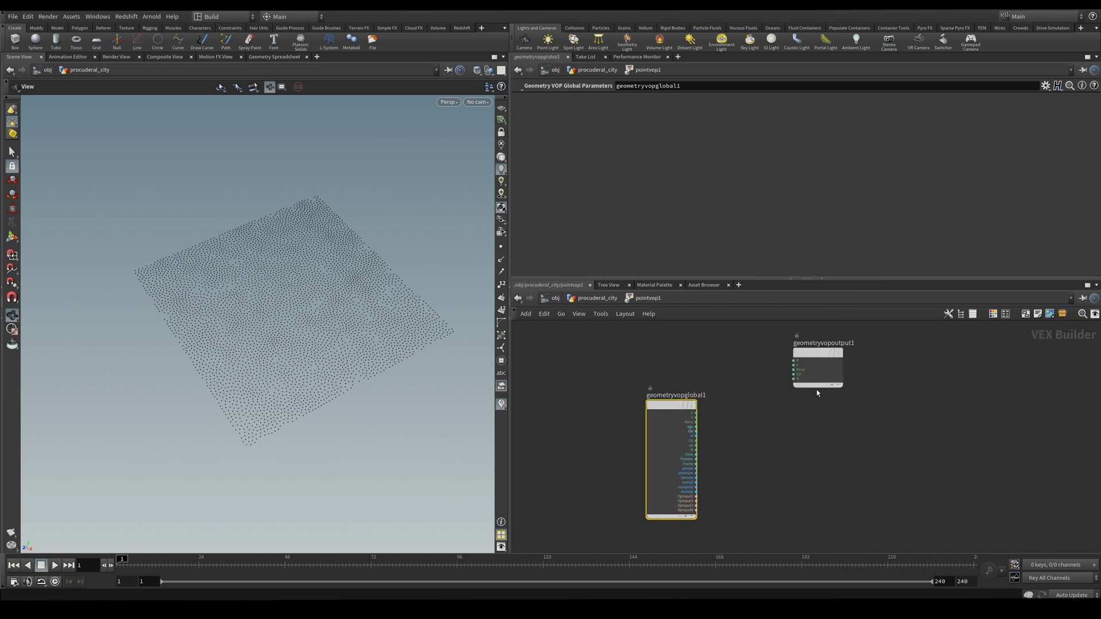
- Space out the global and output nodes and place a Curl Noise node between them
{"action": "left_click_drag", "start_coordinate": [656, 408], "coordinate": [610, 400]}
{"action": "key", "text": "Tab"}
{"action": "mouse_move", "coordinate": [708, 414]}
{"action": "type", "text": "curl"}
{"action": "left_click", "coordinate": [803, 207]}
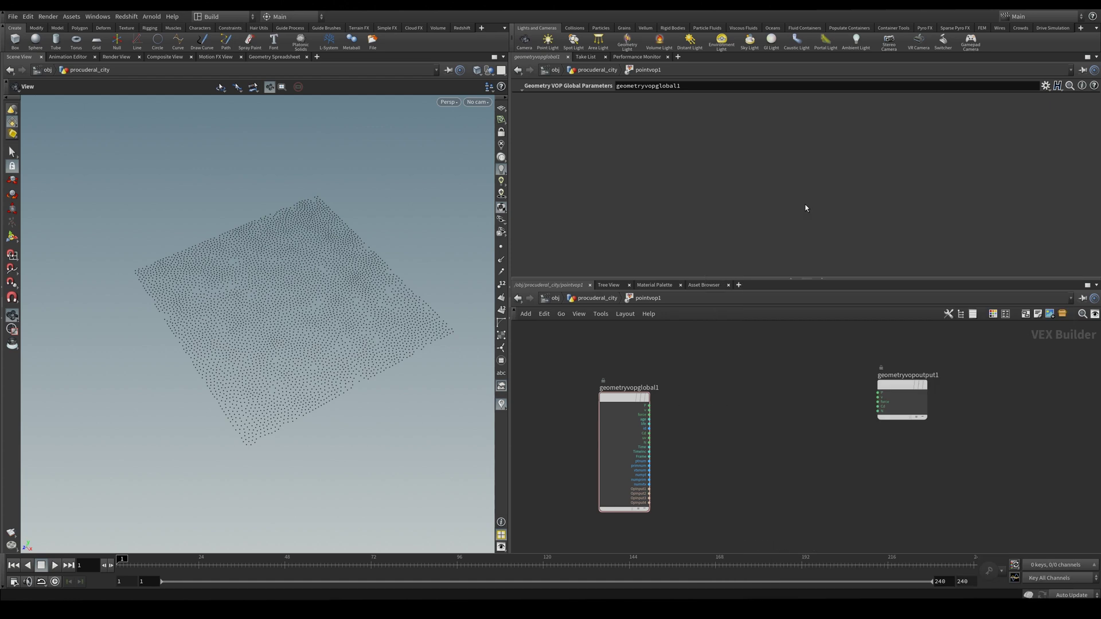
{"action": "left_click", "coordinate": [750, 424]}
{"action": "left_click_drag", "start_coordinate": [751, 425], "coordinate": [730, 426]}
- Place an Add node between the Curl Noise node and geometryvopoutput1
{"action": "key", "text": "Tab"}
{"action": "type", "text": "add"}
{"action": "key", "text": "Return"}
{"action": "left_click", "coordinate": [797, 401]}
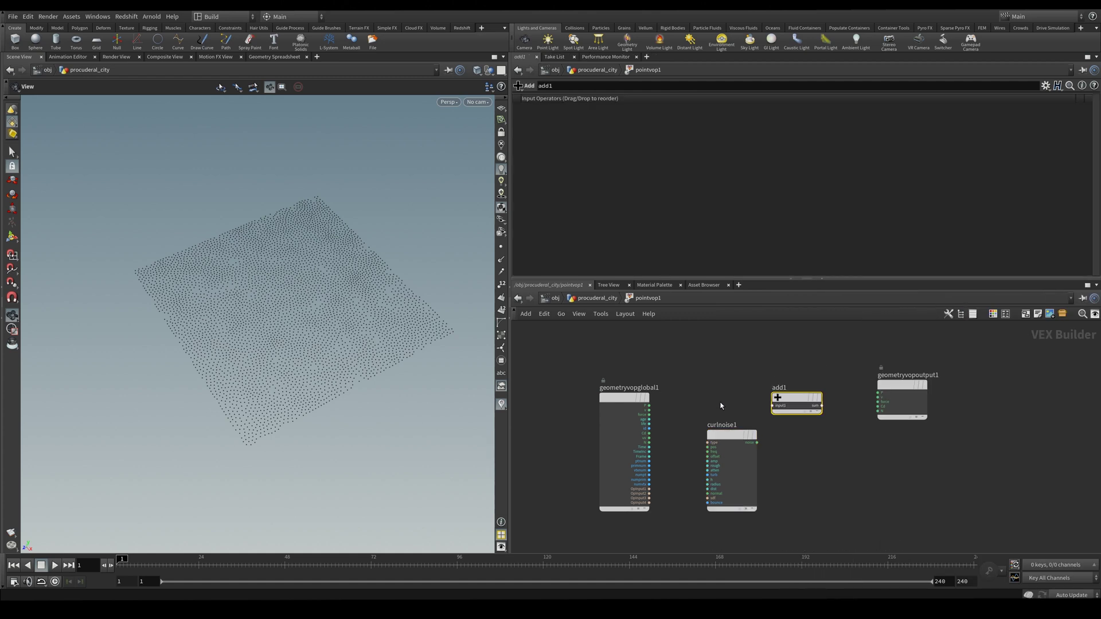
- Wire P into Curl Noise's position, sum P and the noise in add1, and connect the sum to the output's P
{"action": "left_click_drag", "start_coordinate": [650, 409], "coordinate": [806, 401]}
{"action": "left_click_drag", "start_coordinate": [650, 406], "coordinate": [876, 393]}
{"action": "left_click_drag", "start_coordinate": [804, 403], "coordinate": [809, 394]}
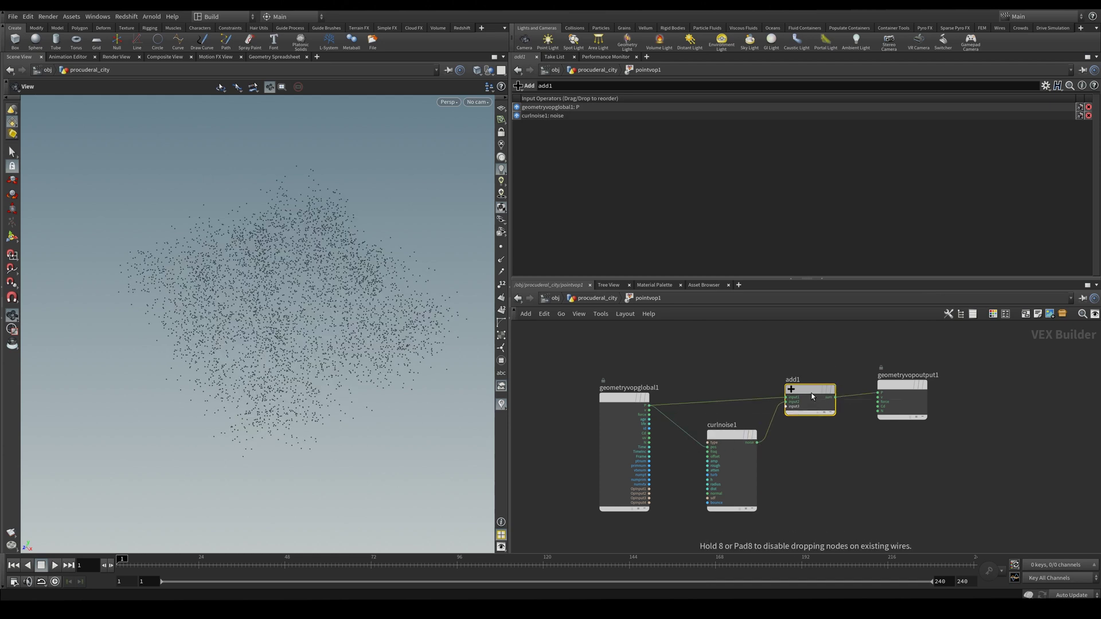
{"action": "mouse_move", "coordinate": [425, 356]}
{"action": "left_mouse_down"}
{"action": "mouse_move", "coordinate": [382, 363]}
{"action": "mouse_move", "coordinate": [409, 367]}
{"action": "left_mouse_up"}
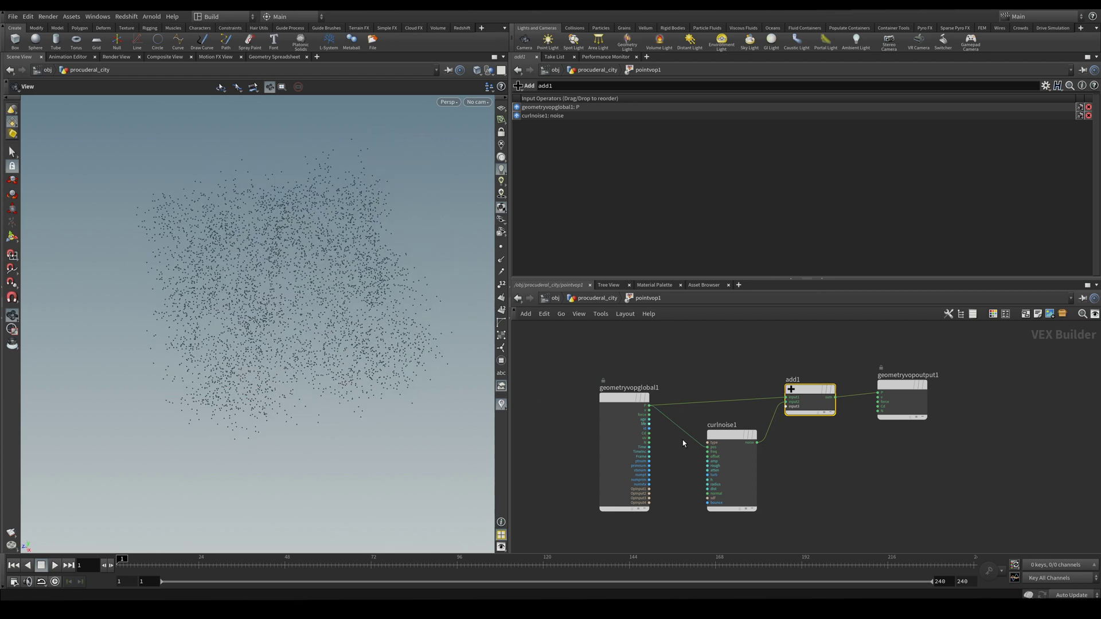
- Set the Curl Noise frequency to 0.43 on all three axes and its roughness to 0.3873
{"action": "left_click", "coordinate": [728, 435]}
{"action": "middle_click_drag", "start_coordinate": [555, 141], "coordinate": [649, 150]}
{"action": "left_click_drag", "start_coordinate": [838, 181], "coordinate": [821, 182]}
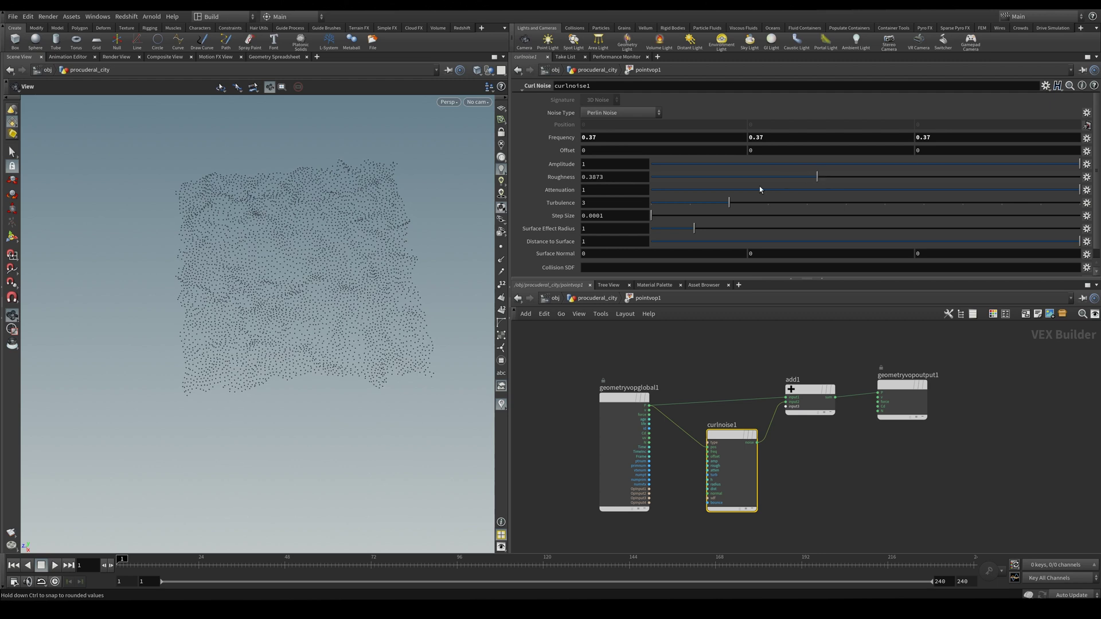
{"action": "left_click_drag", "start_coordinate": [379, 234], "coordinate": [356, 223]}
{"action": "middle_click_drag", "start_coordinate": [356, 222], "coordinate": [317, 270]}
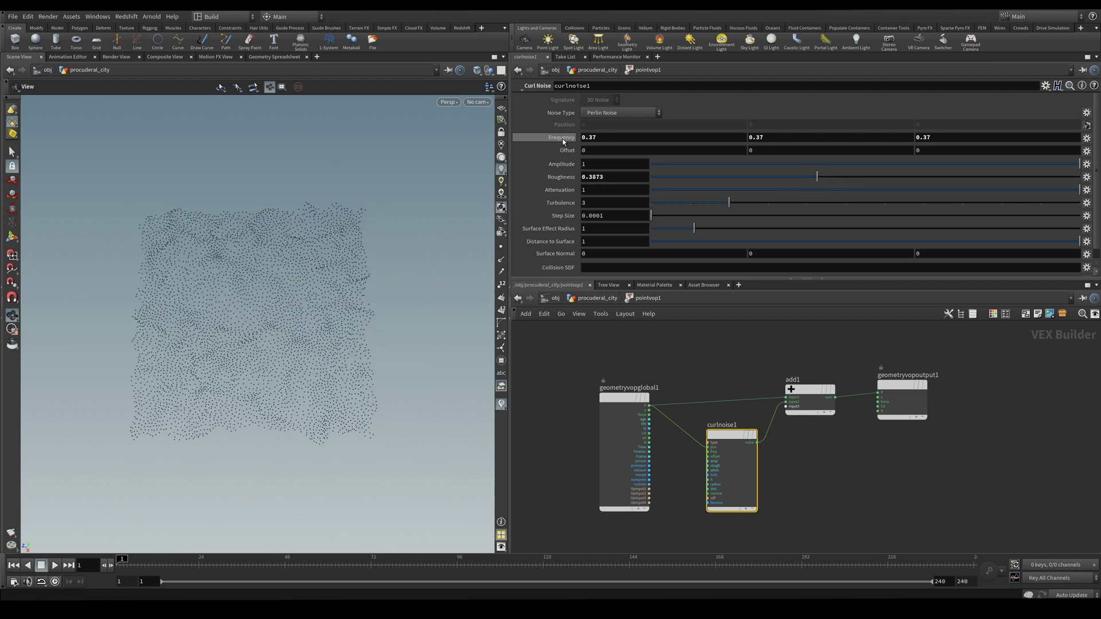
{"action": "middle_click_drag", "start_coordinate": [562, 141], "coordinate": [597, 154]}
{"action": "mouse_move", "coordinate": [344, 315]}
{"action": "left_mouse_down"}
{"action": "mouse_move", "coordinate": [311, 275]}
{"action": "mouse_move", "coordinate": [297, 287]}
{"action": "mouse_move", "coordinate": [327, 293]}
{"action": "mouse_move", "coordinate": [297, 312]}
{"action": "mouse_move", "coordinate": [295, 300]}
{"action": "mouse_move", "coordinate": [344, 304]}
{"action": "left_mouse_up"}
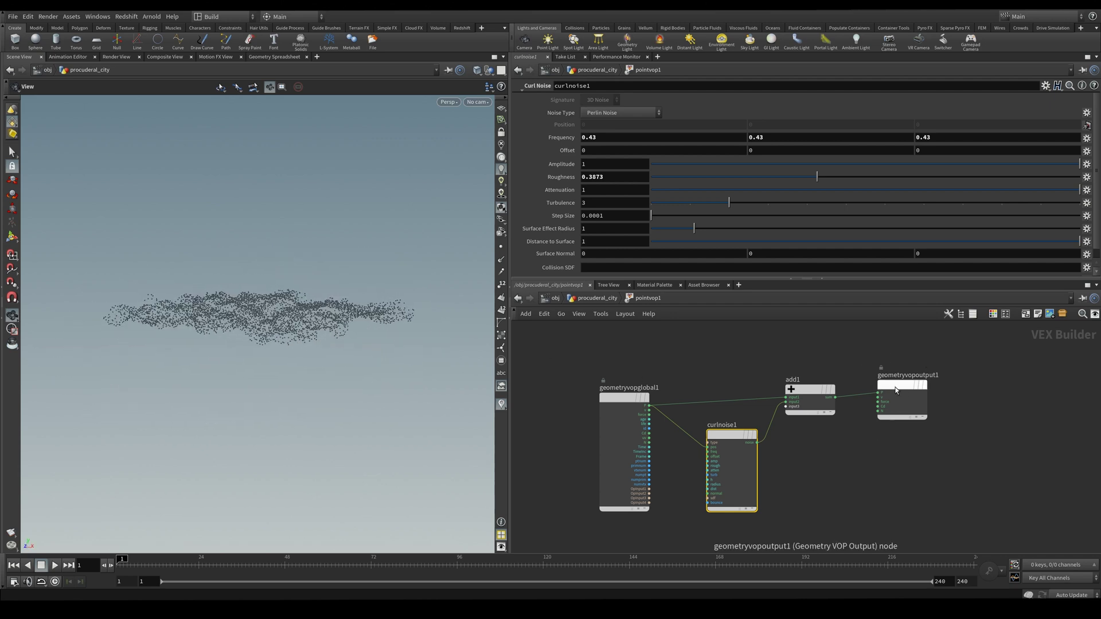
- Make room before the output node, add a Vector to Float node, and feed it the sum from add1
{"action": "left_click_drag", "start_coordinate": [894, 385], "coordinate": [1002, 390]}
{"action": "key", "text": "Tab"}
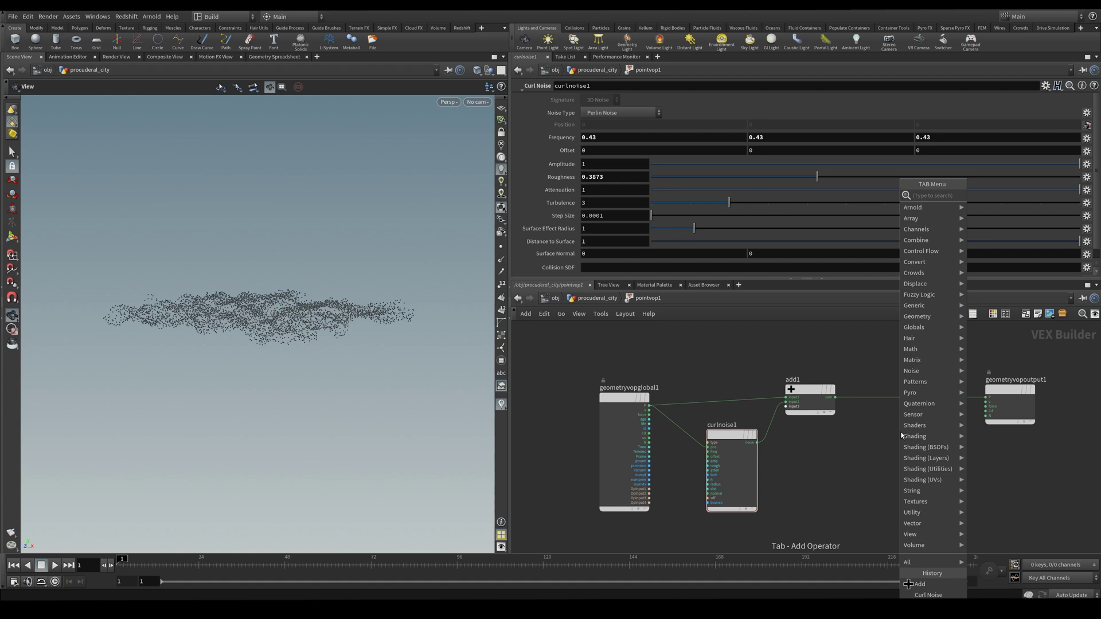
{"action": "type", "text": "vector"}
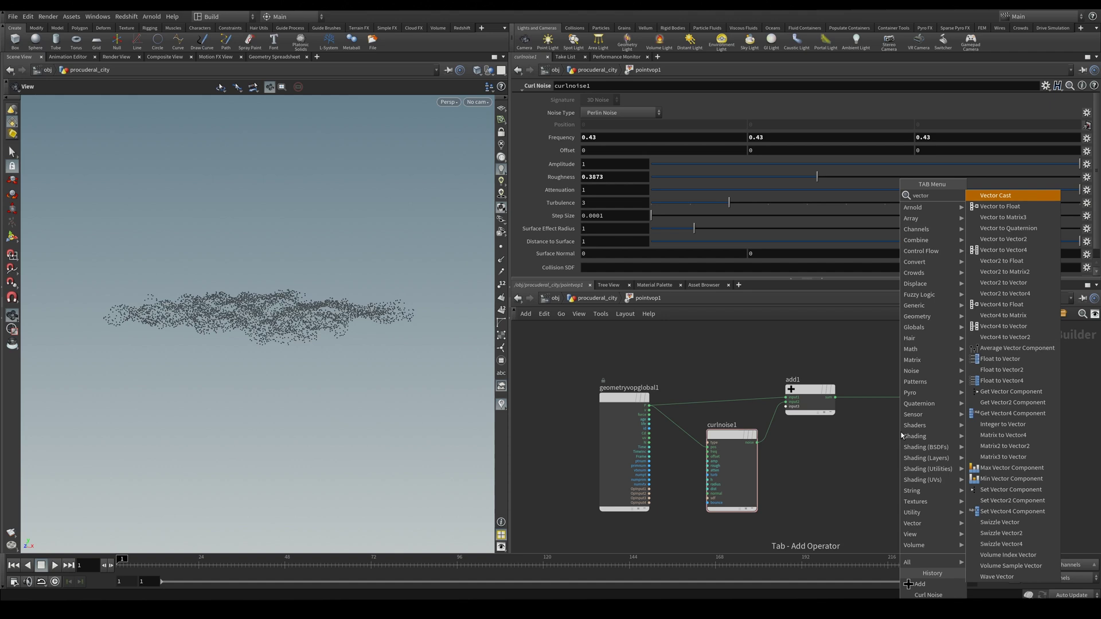
{"action": "left_click", "coordinate": [1032, 206]}
{"action": "left_click", "coordinate": [881, 430]}
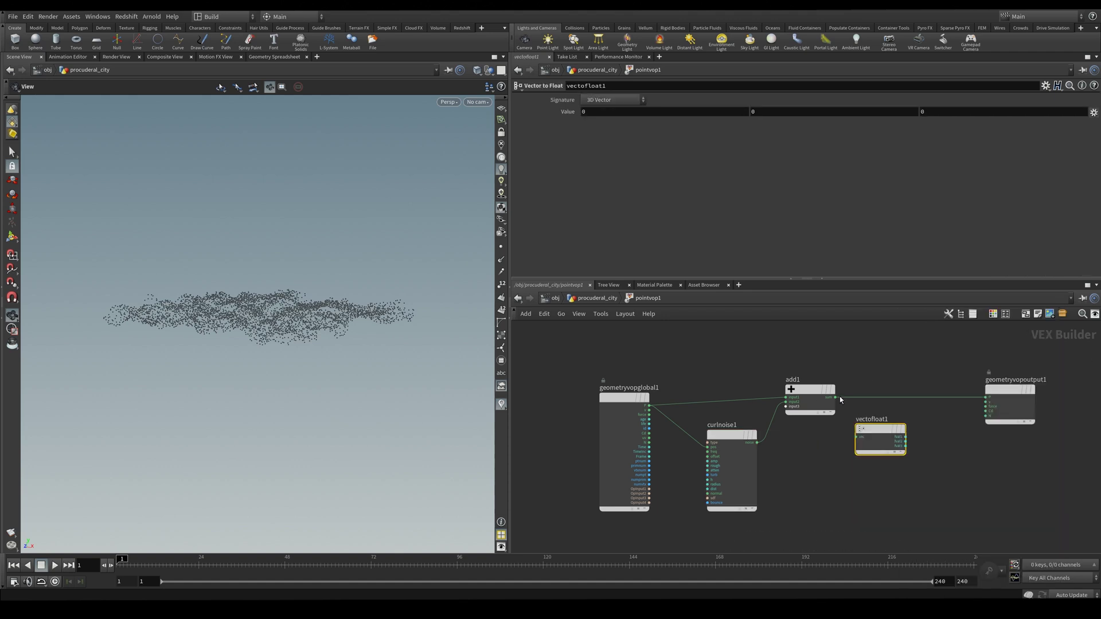
{"action": "left_click_drag", "start_coordinate": [835, 397], "coordinate": [856, 437]}
- Add a Float to Vector node and wire only the first and third components from vectofloat1 into it
{"action": "key", "text": "Tab"}
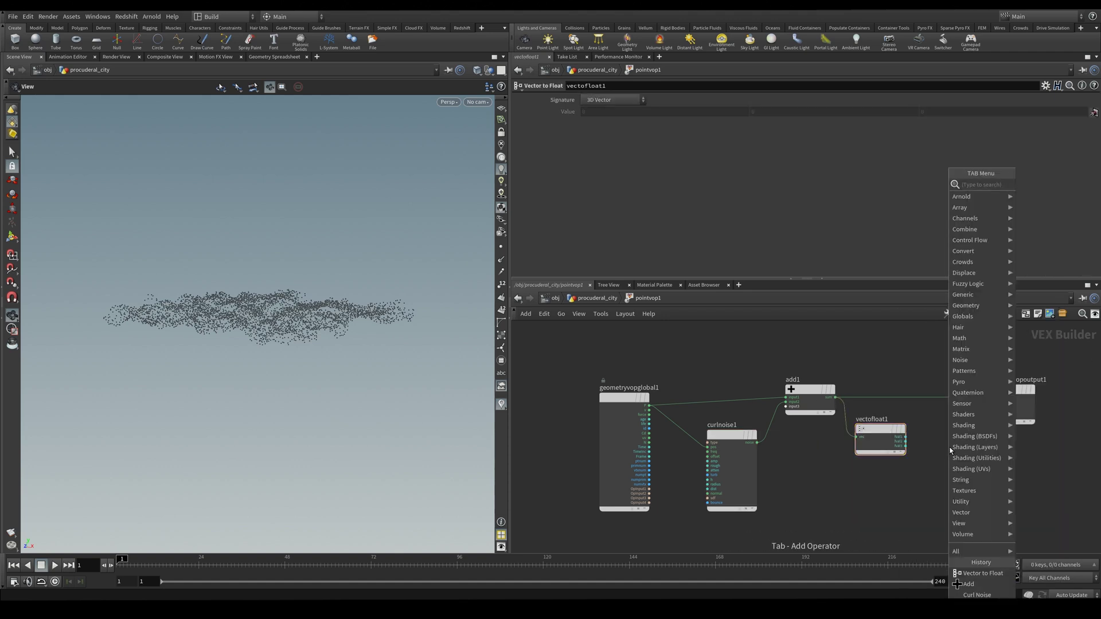
{"action": "type", "text": "float"}
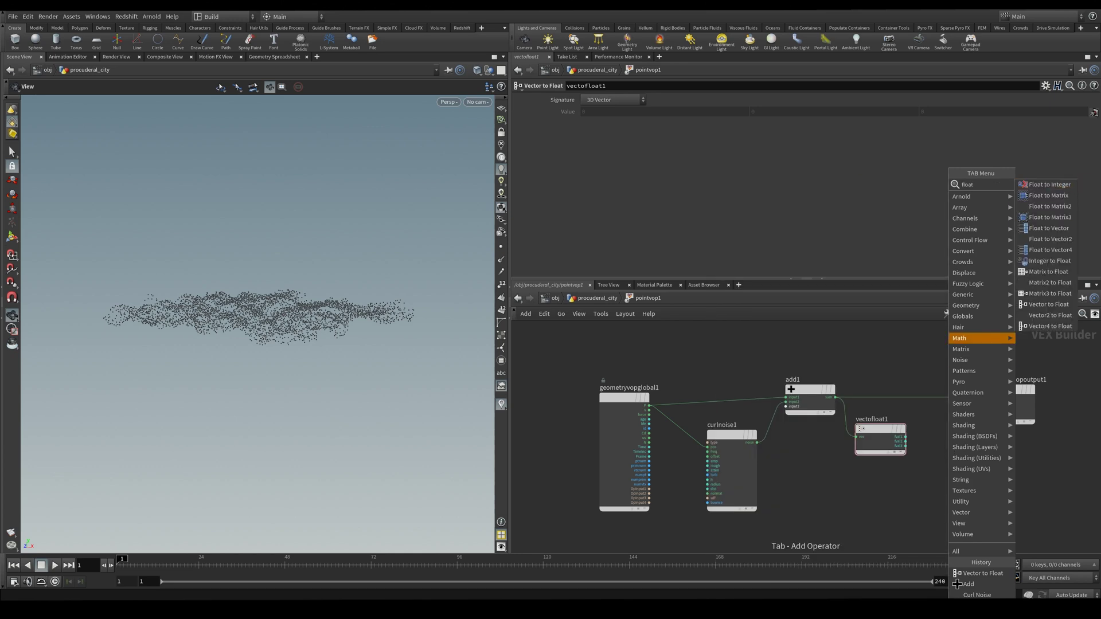
{"action": "left_click", "coordinate": [1057, 229]}
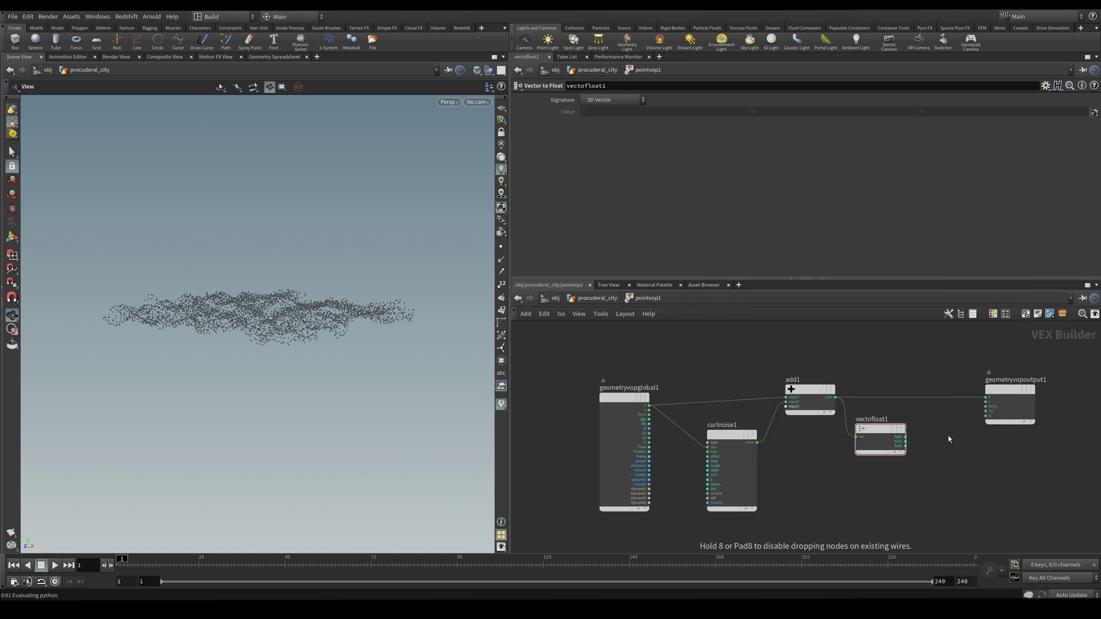
{"action": "left_click", "coordinate": [949, 440]}
{"action": "left_click_drag", "start_coordinate": [904, 437], "coordinate": [928, 446]}
- Connect the Float to Vector result to the P input of geometryvopoutput1, replacing the direct link from add1
{"action": "left_click_drag", "start_coordinate": [996, 398], "coordinate": [1024, 393]}
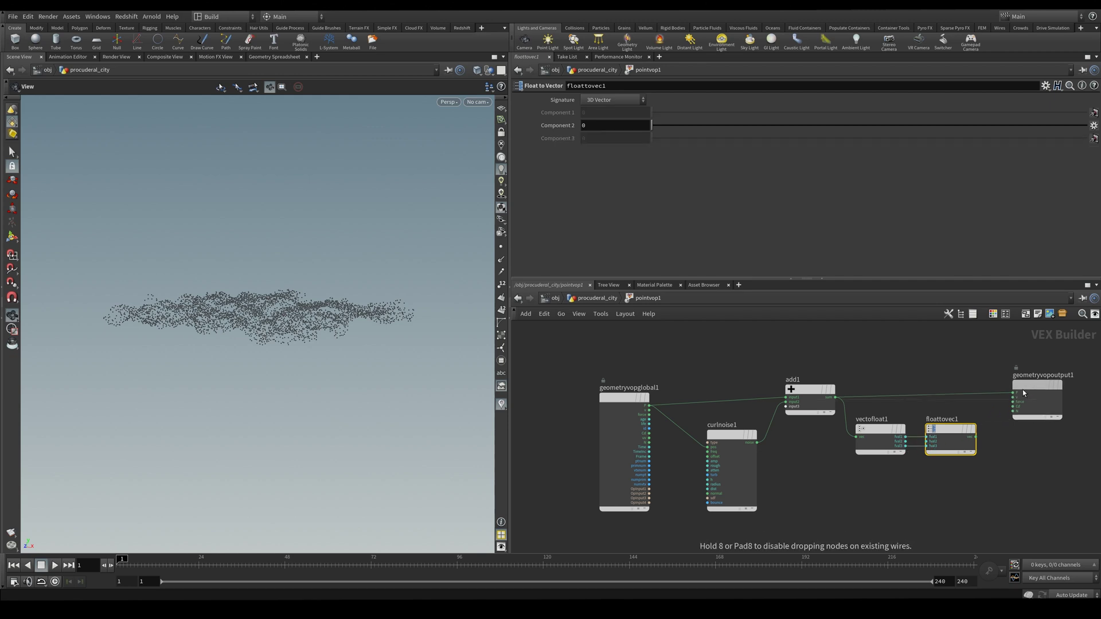
{"action": "left_click_drag", "start_coordinate": [976, 437], "coordinate": [1015, 396]}
{"action": "left_click_drag", "start_coordinate": [367, 350], "coordinate": [333, 284]}
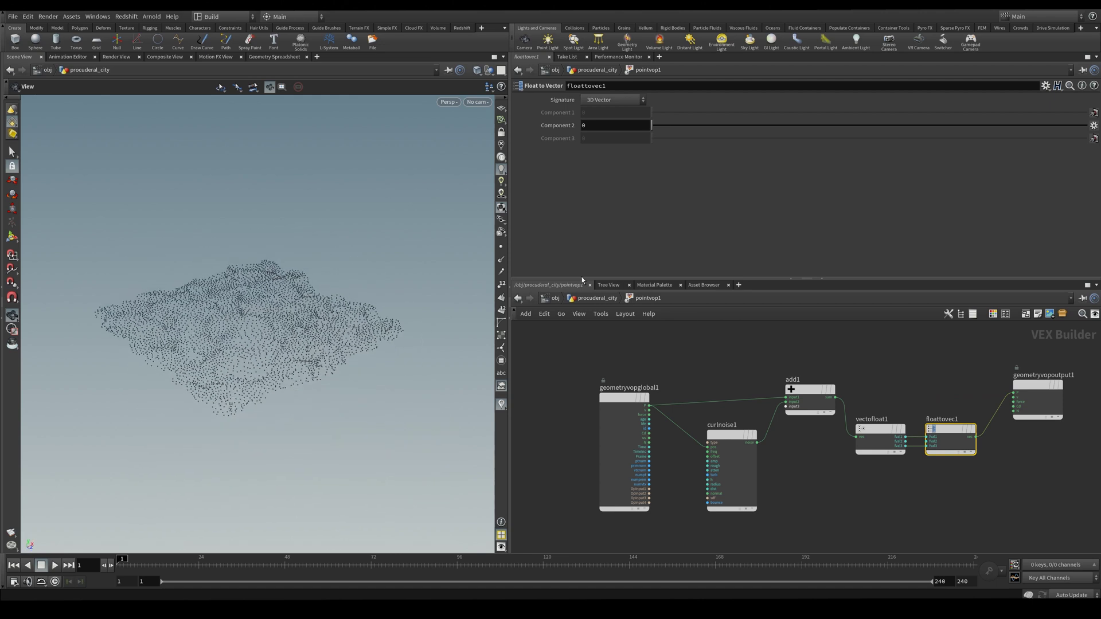
- In pointvop1, connect the global Time output to Curl Noise's amplitude input and scrub the timeline to frame 50
{"action": "left_click", "coordinate": [605, 298]}
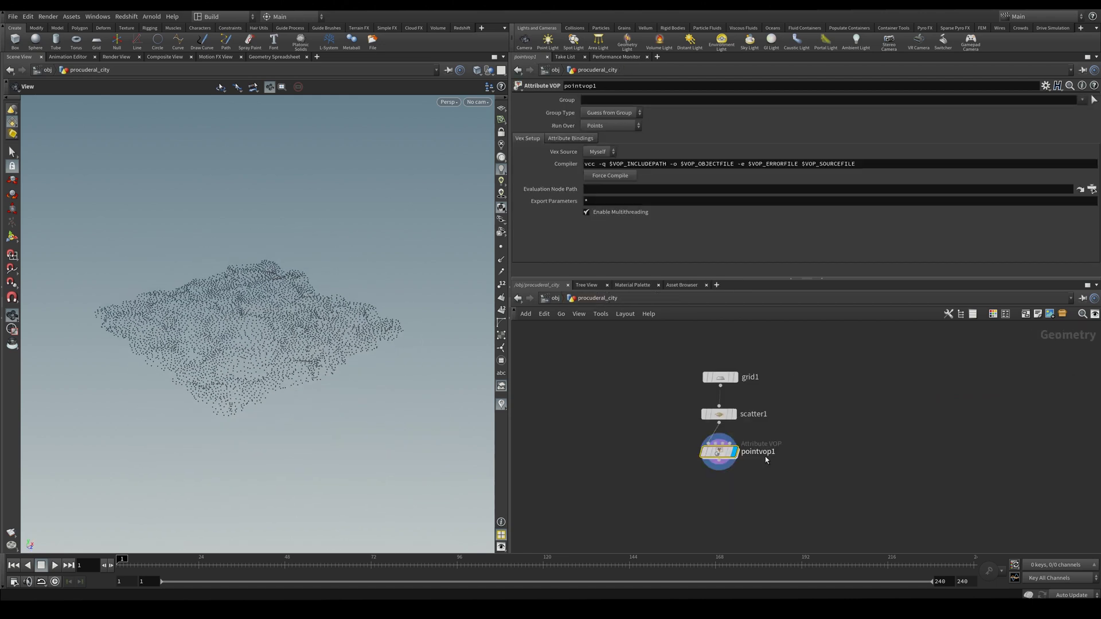
{"action": "double_click", "coordinate": [704, 392]}
{"action": "middle_click_drag", "start_coordinate": [839, 488], "coordinate": [910, 408]}
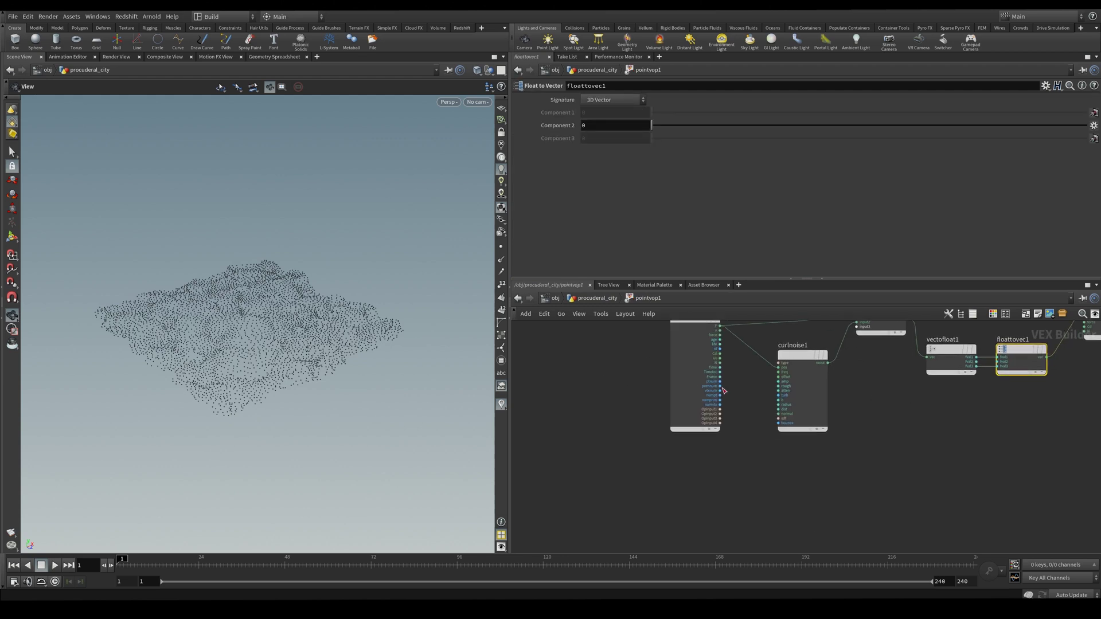
{"action": "left_click_drag", "start_coordinate": [690, 325], "coordinate": [626, 338]}
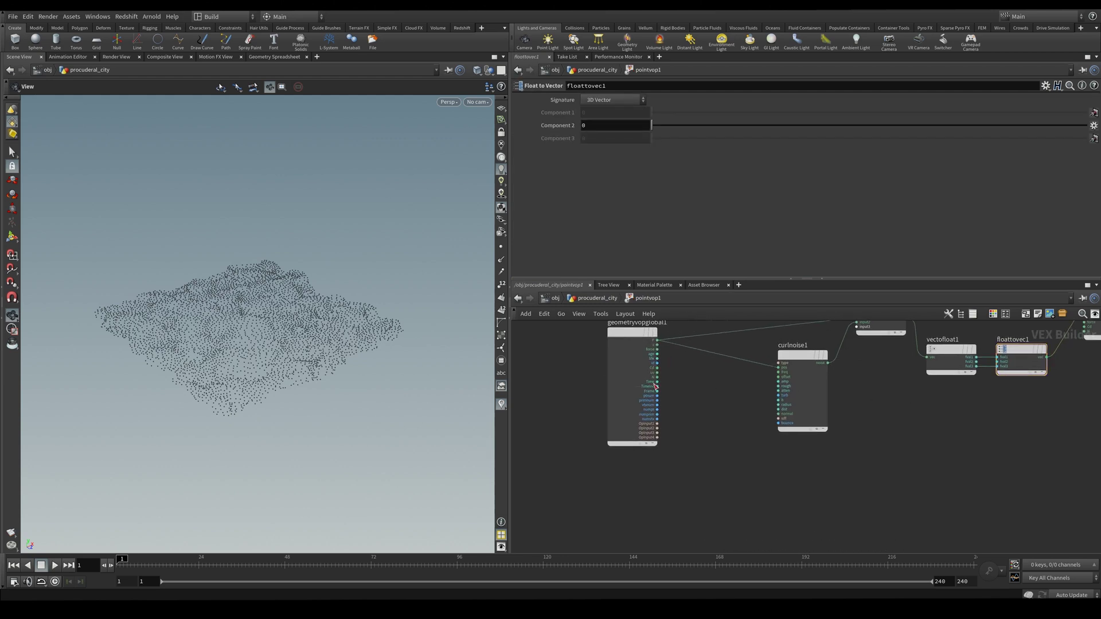
{"action": "left_click_drag", "start_coordinate": [655, 383], "coordinate": [779, 382]}
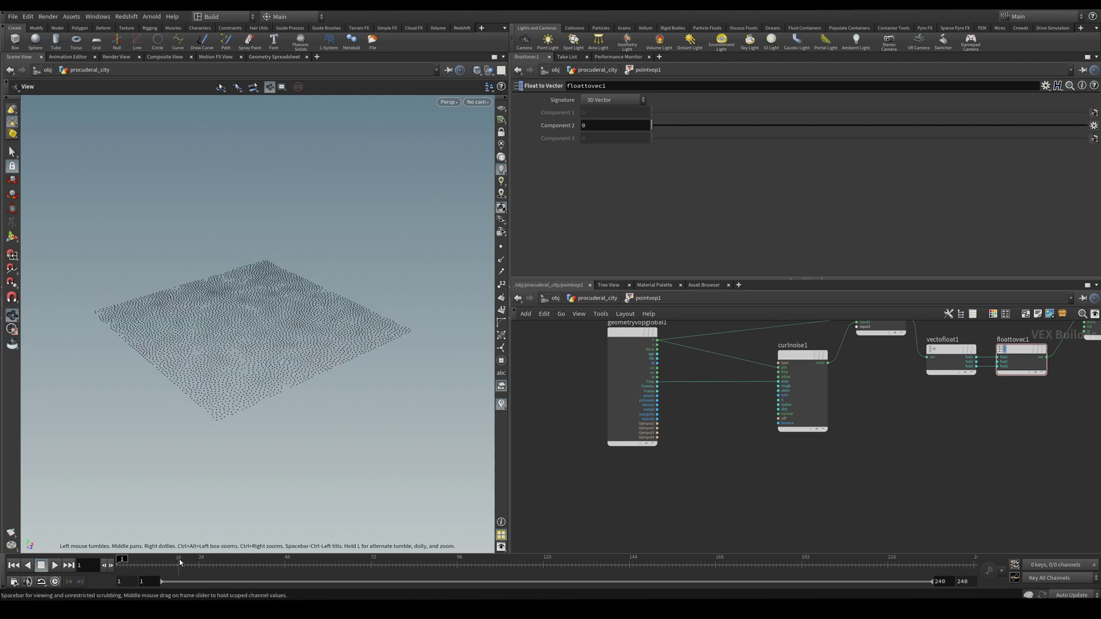
{"action": "left_click_drag", "start_coordinate": [122, 559], "coordinate": [292, 566]}
- Return to the procuderal_city network, add a Point Velocity node below pointvop1 and feed pointvop1 into it
{"action": "left_click", "coordinate": [585, 301]}
{"action": "middle_click_drag", "start_coordinate": [796, 447], "coordinate": [709, 455]}
{"action": "key", "text": "Tab"}
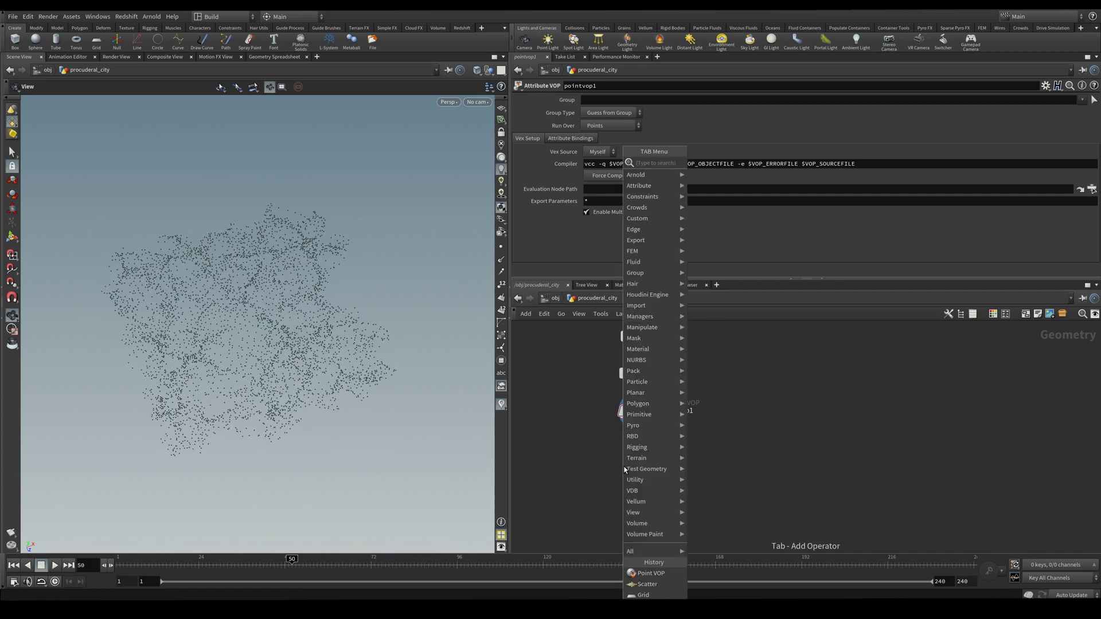
{"action": "type", "text": "ve"}
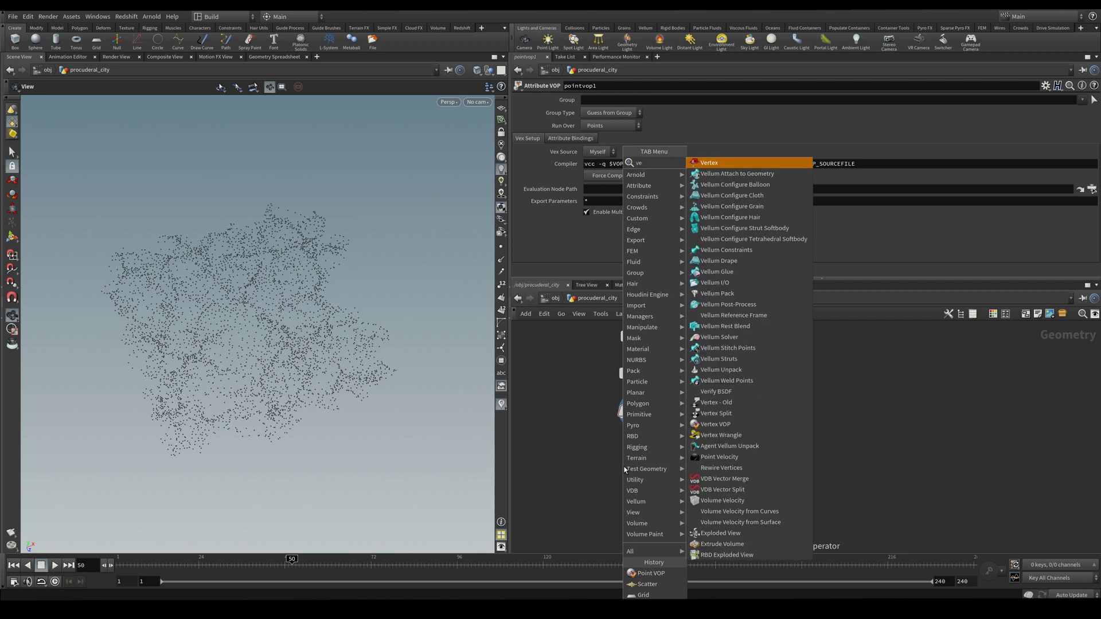
{"action": "type", "text": "lo"}
{"action": "key", "text": "Return"}
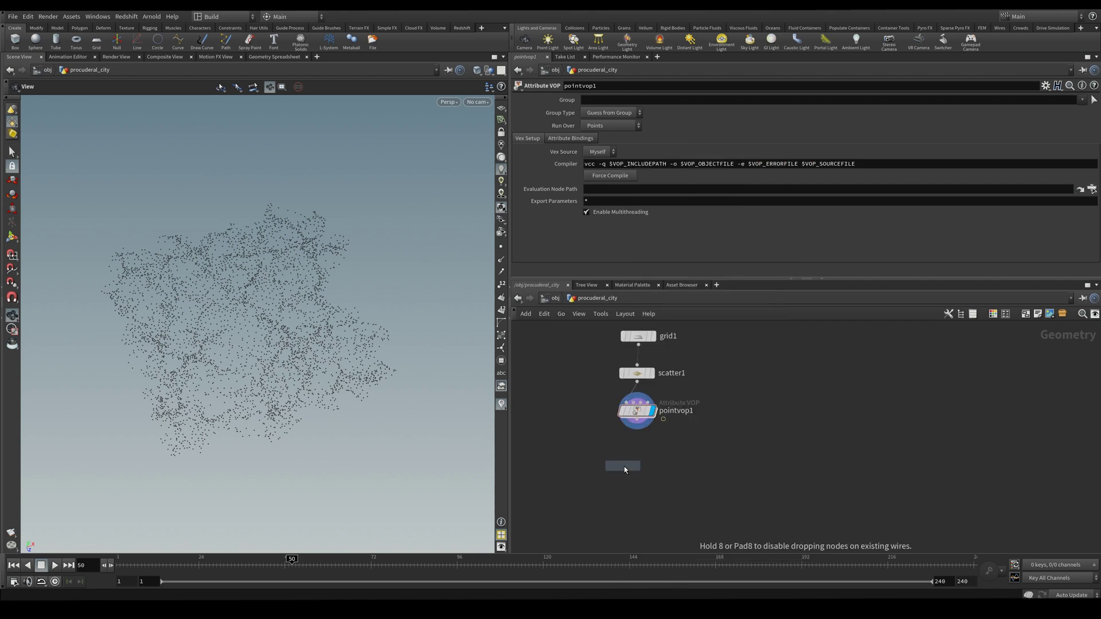
{"action": "left_click", "coordinate": [639, 455]}
{"action": "left_click_drag", "start_coordinate": [638, 424], "coordinate": [637, 450]}
- Add a Copy to Points node and a Box node beside the point chain
{"action": "key", "text": "Tab"}
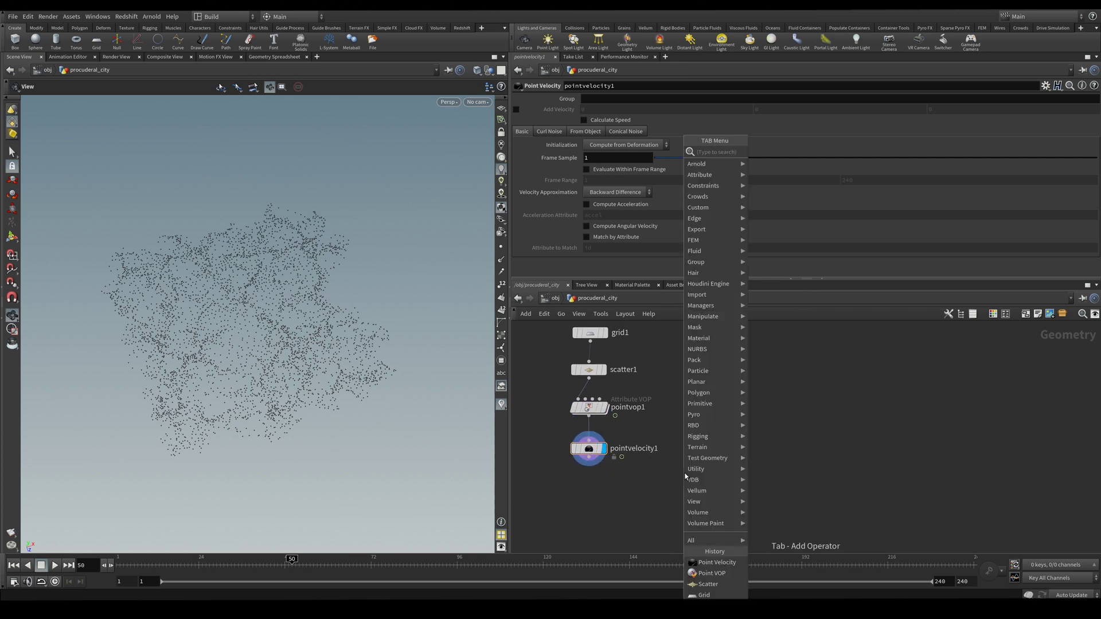
{"action": "type", "text": "copy"}
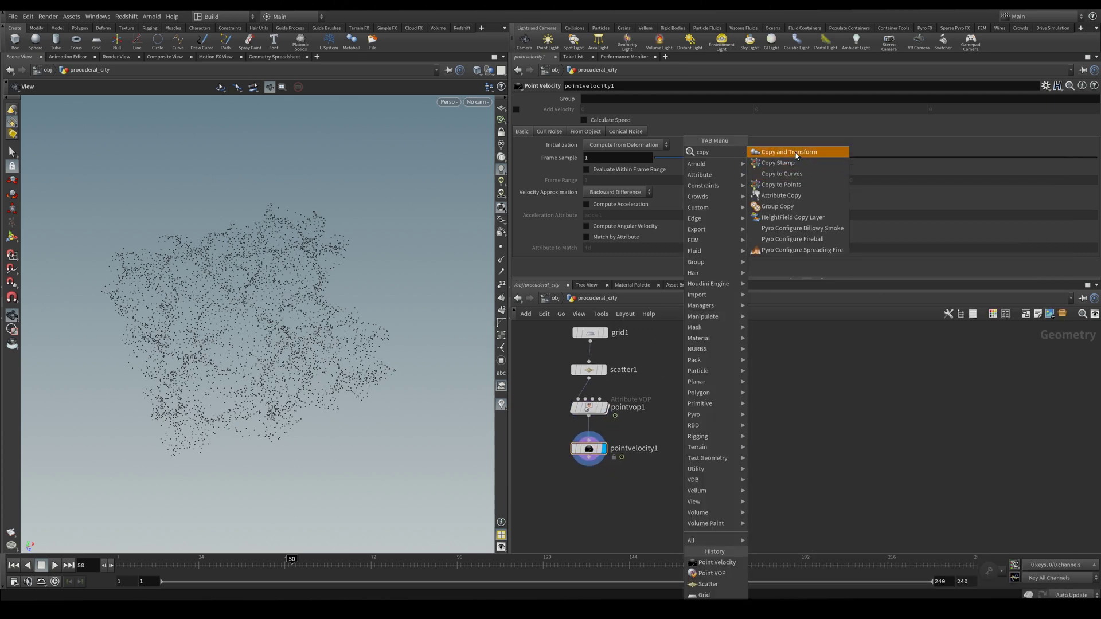
{"action": "left_click", "coordinate": [781, 184]}
{"action": "left_click", "coordinate": [686, 501]}
{"action": "key", "text": "Tab"}
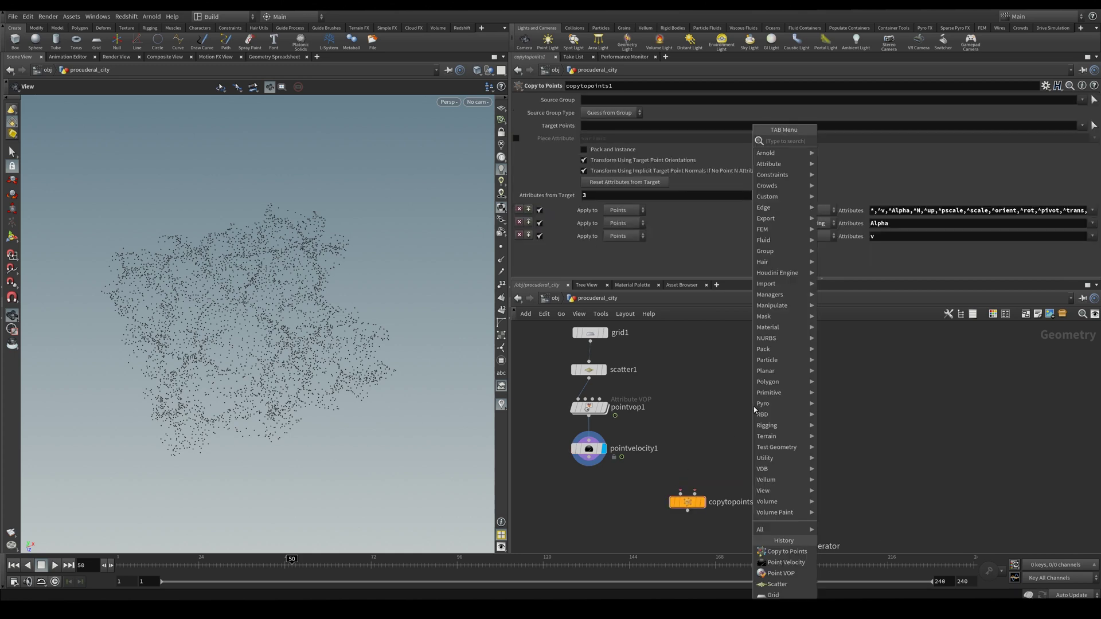
{"action": "type", "text": "box"}
{"action": "key", "text": "Return"}
{"action": "left_click", "coordinate": [749, 396]}
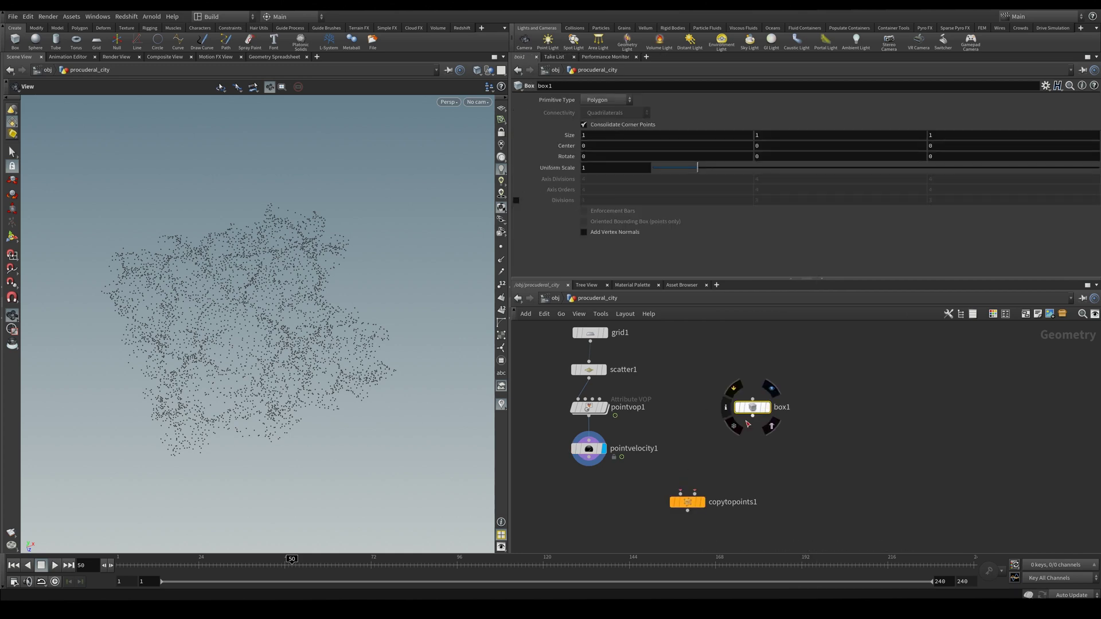
- Wire box1 into the first input of copytopoints1 and pointvop1 into its second, and display copytopoints1
{"action": "left_click_drag", "start_coordinate": [752, 415], "coordinate": [680, 493]}
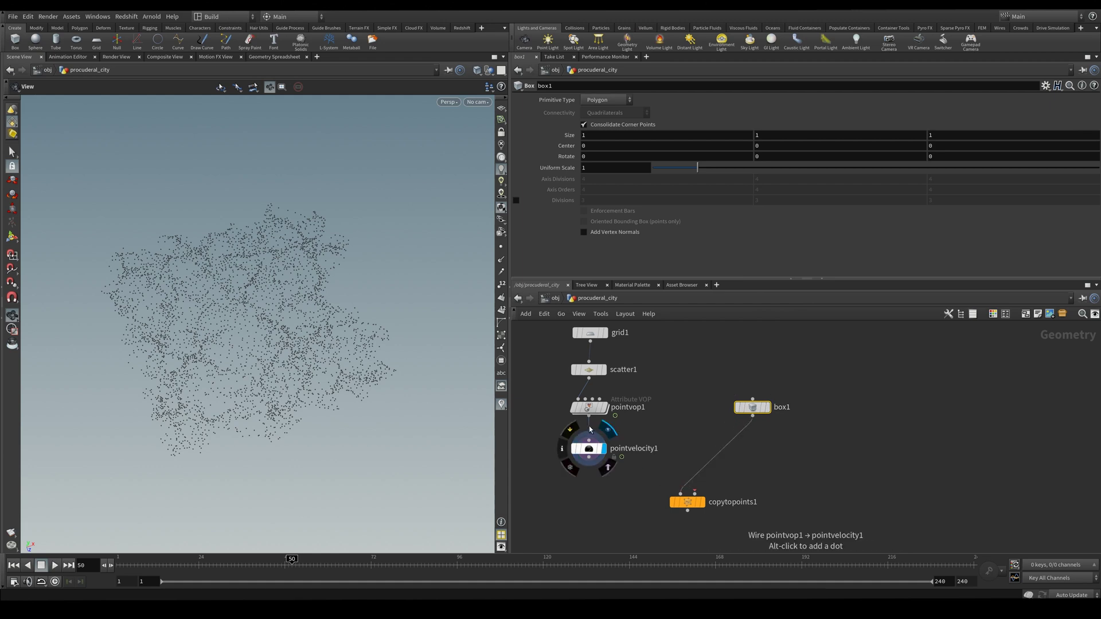
{"action": "left_click_drag", "start_coordinate": [591, 422], "coordinate": [694, 493]}
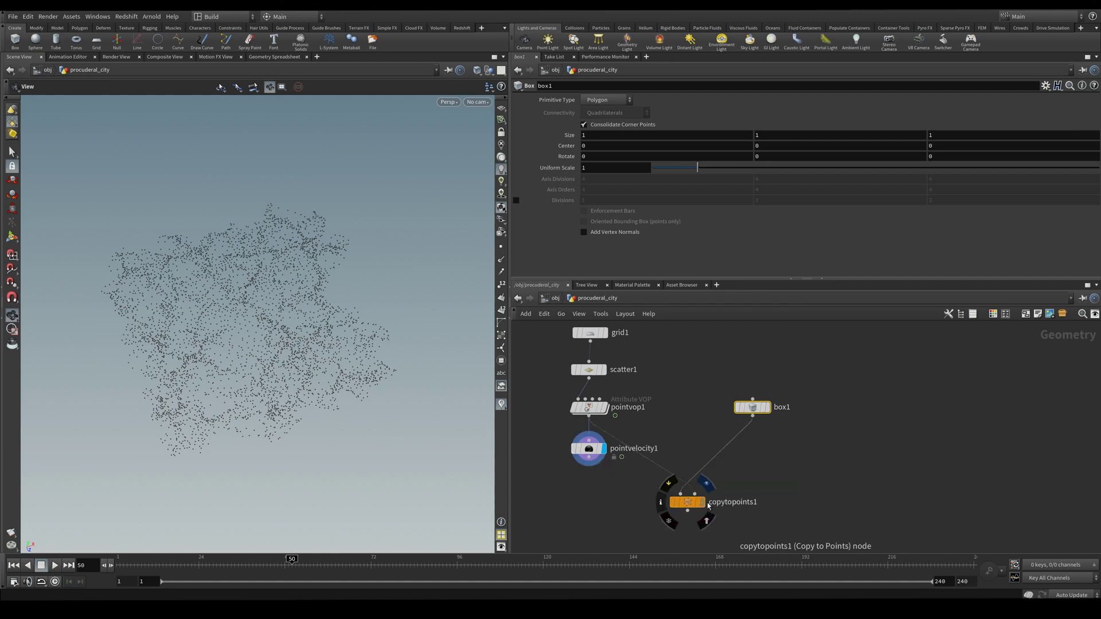
{"action": "left_click", "coordinate": [700, 502]}
- Set the uniform scale of box1 to 0.1
{"action": "left_click", "coordinate": [752, 407]}
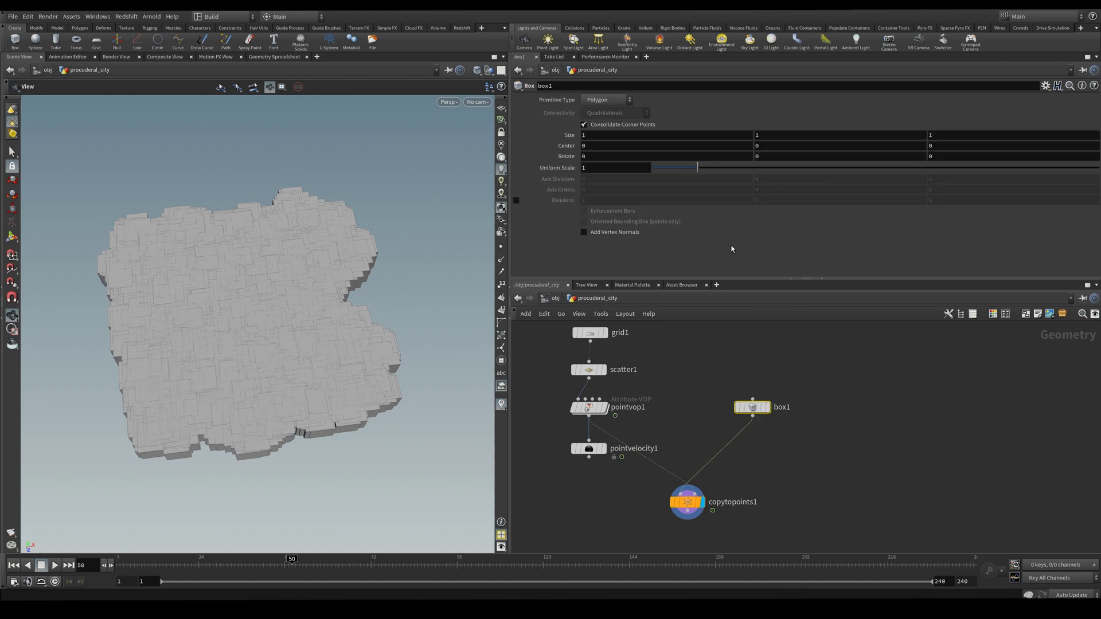
{"action": "type", "text": ".1"}
{"action": "key", "text": "Return"}
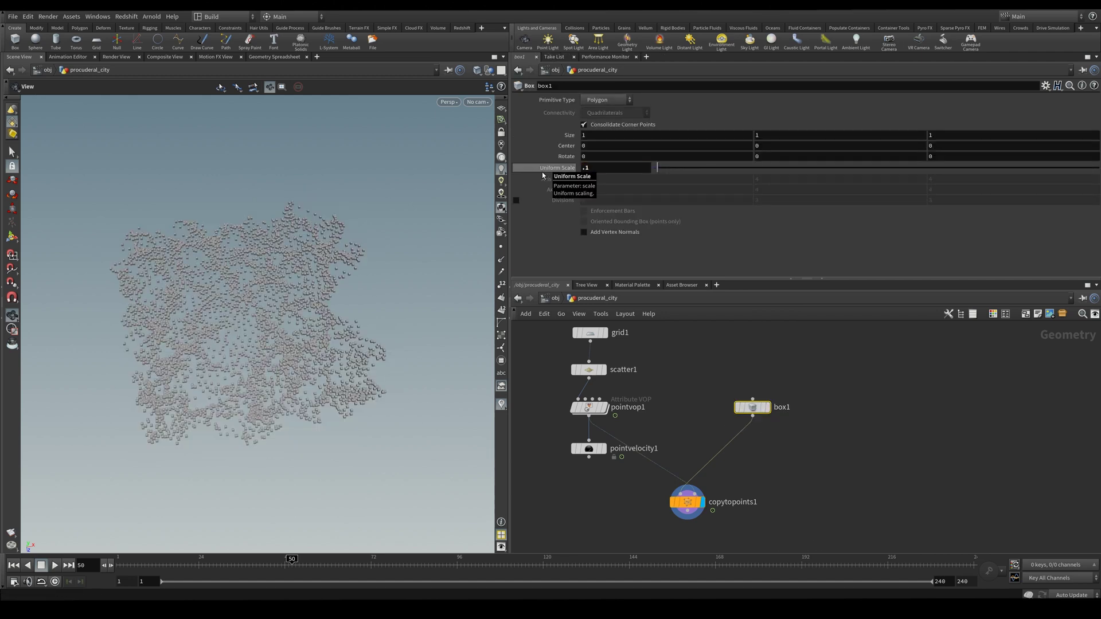
{"action": "scroll", "coordinate": [245, 315], "scroll_direction": "up", "scroll_amount": 10}
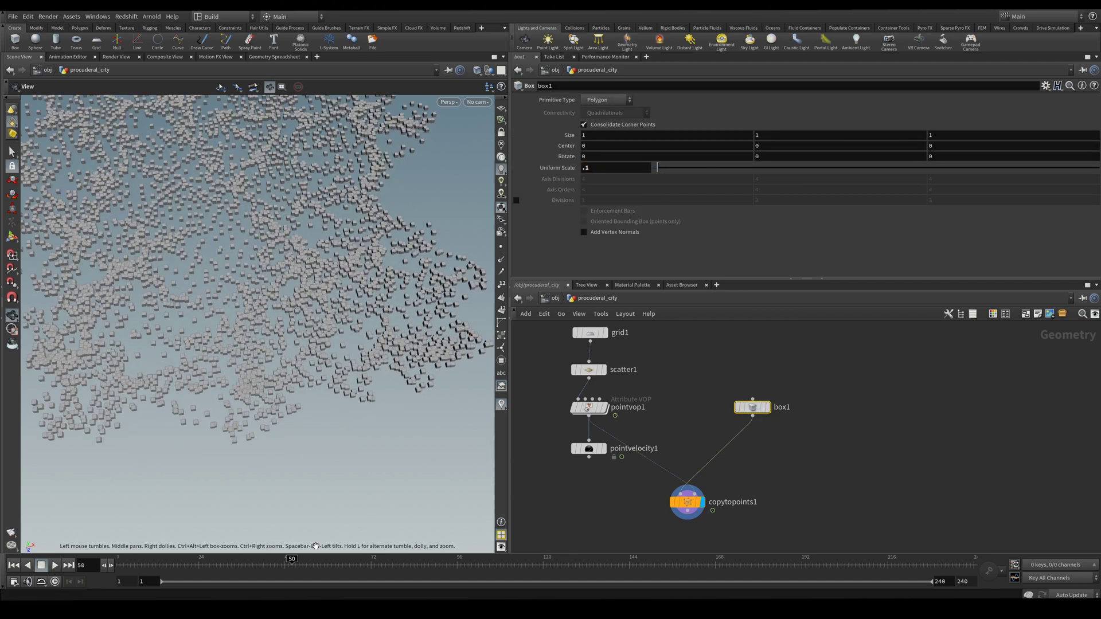
- Feed pointvelocity1 instead of pointvop1 into the second input of copytopoints1, and scrub the timeline to frame 59
{"action": "mouse_move", "coordinate": [292, 565]}
{"action": "left_mouse_down"}
{"action": "mouse_move", "coordinate": [200, 565]}
{"action": "mouse_move", "coordinate": [288, 567]}
{"action": "left_mouse_up"}
{"action": "left_click_drag", "start_coordinate": [588, 457], "coordinate": [686, 486]}
{"action": "left_click", "coordinate": [589, 448]}
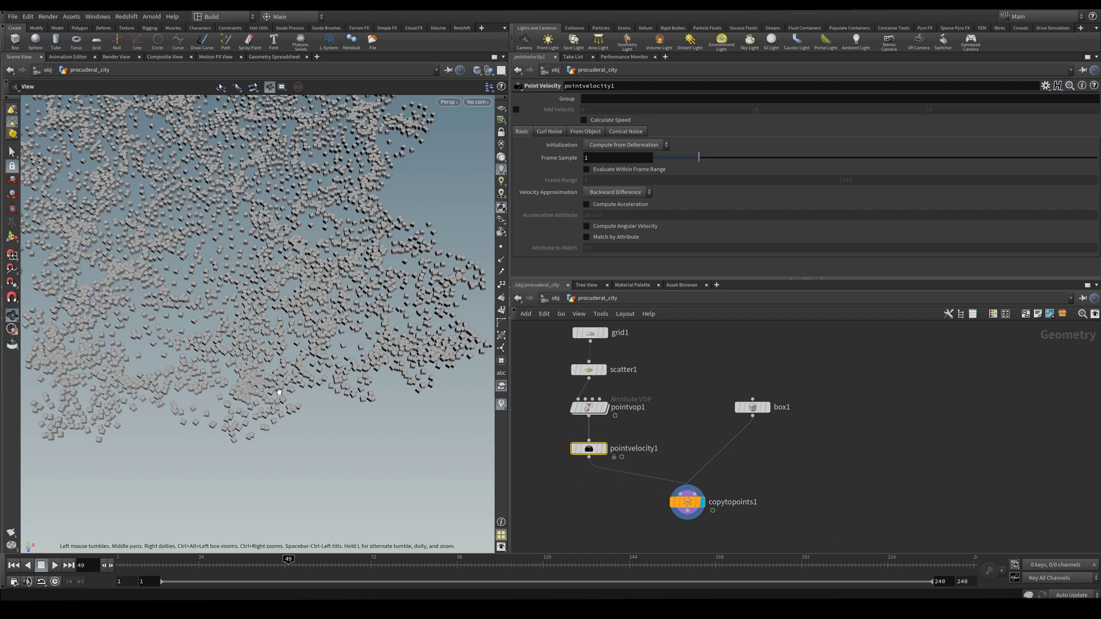
{"action": "left_click_drag", "start_coordinate": [226, 414], "coordinate": [282, 405]}
{"action": "left_click_drag", "start_coordinate": [285, 566], "coordinate": [324, 565]}
{"action": "left_click_drag", "start_coordinate": [330, 504], "coordinate": [235, 452]}
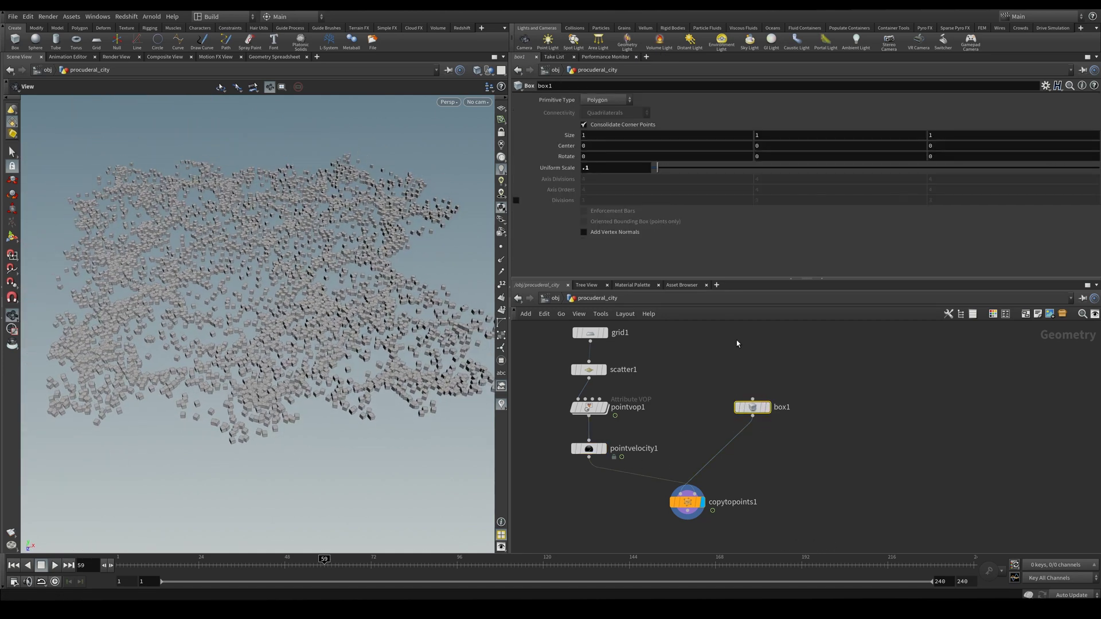
- Set the X size of box1 to 4 and inspect the copied boxes up close
{"action": "middle_click_drag", "start_coordinate": [802, 342], "coordinate": [732, 340]}
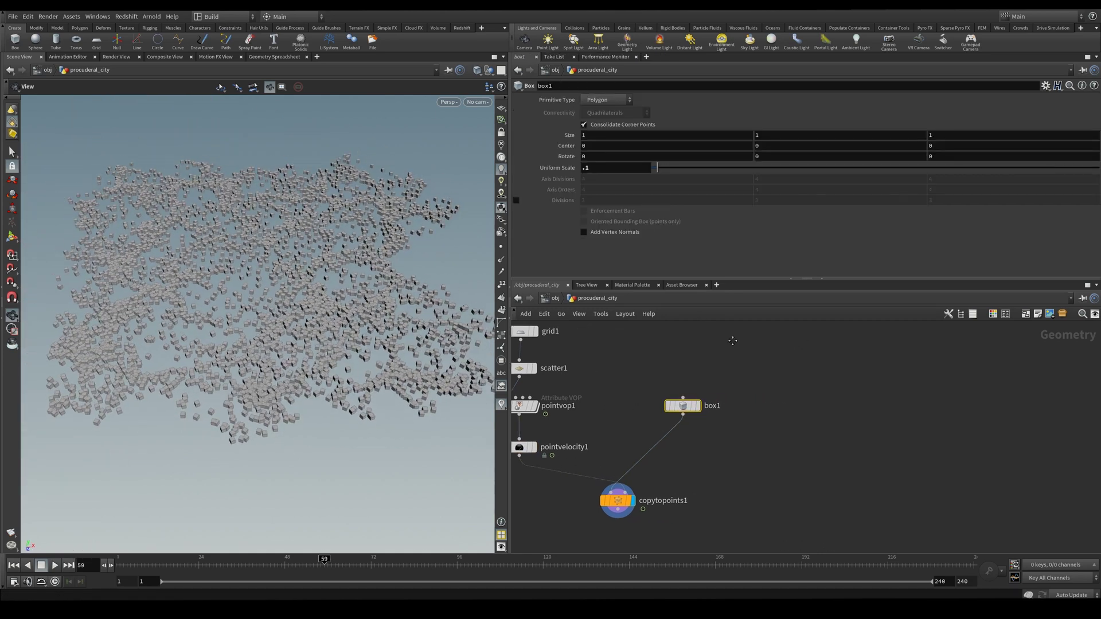
{"action": "left_click", "coordinate": [602, 135]}
{"action": "type", "text": "4"}
{"action": "key", "text": "Return"}
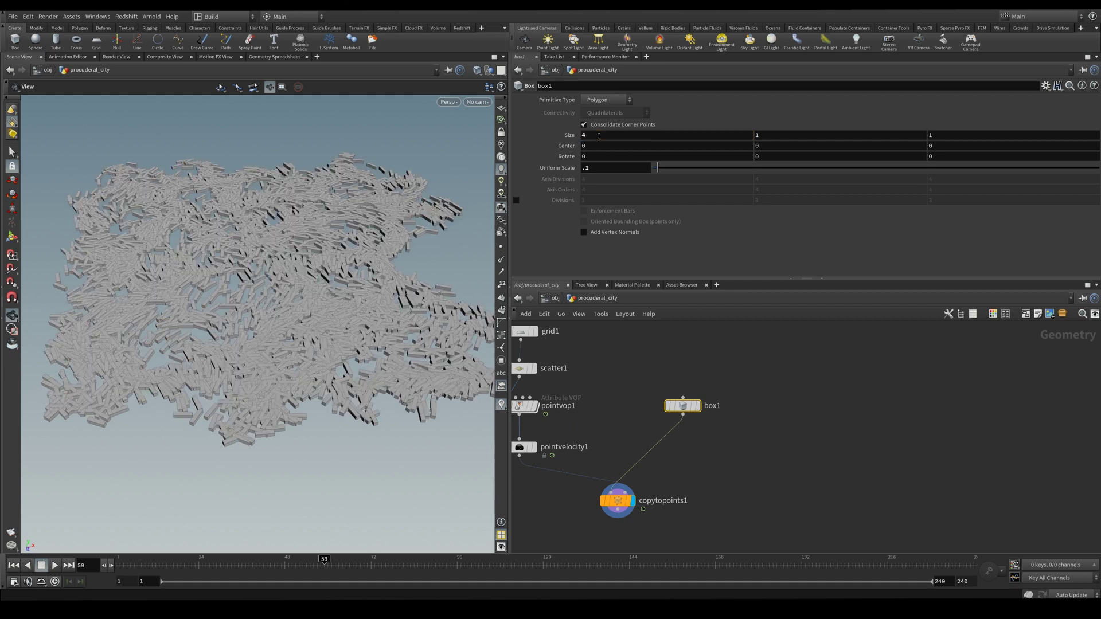
{"action": "left_click_drag", "start_coordinate": [275, 352], "coordinate": [317, 346]}
{"action": "right_click_drag", "start_coordinate": [317, 346], "coordinate": [381, 382]}
{"action": "left_click_drag", "start_coordinate": [381, 381], "coordinate": [338, 367]}
{"action": "right_click_drag", "start_coordinate": [338, 367], "coordinate": [396, 402]}
{"action": "left_click_drag", "start_coordinate": [396, 401], "coordinate": [384, 359]}
- Display box1 alone, frame it in the viewport, and change its primitive type to Polygon Mesh
{"action": "left_click", "coordinate": [702, 403]}
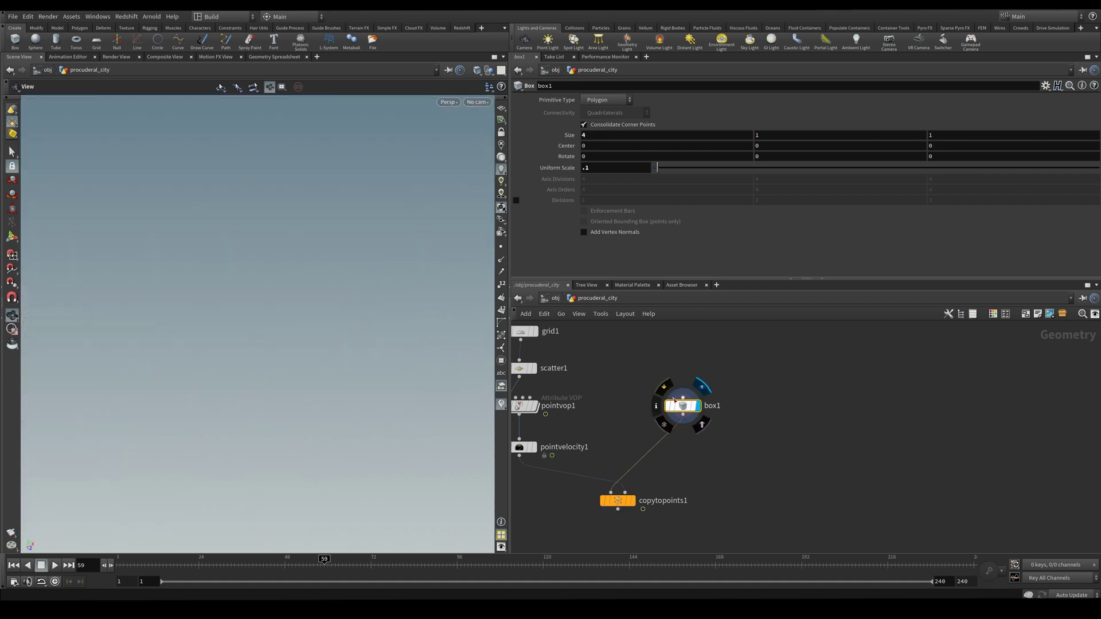
{"action": "key", "text": "f"}
{"action": "left_click_drag", "start_coordinate": [252, 359], "coordinate": [330, 308]}
{"action": "middle_click_drag", "start_coordinate": [331, 308], "coordinate": [320, 294]}
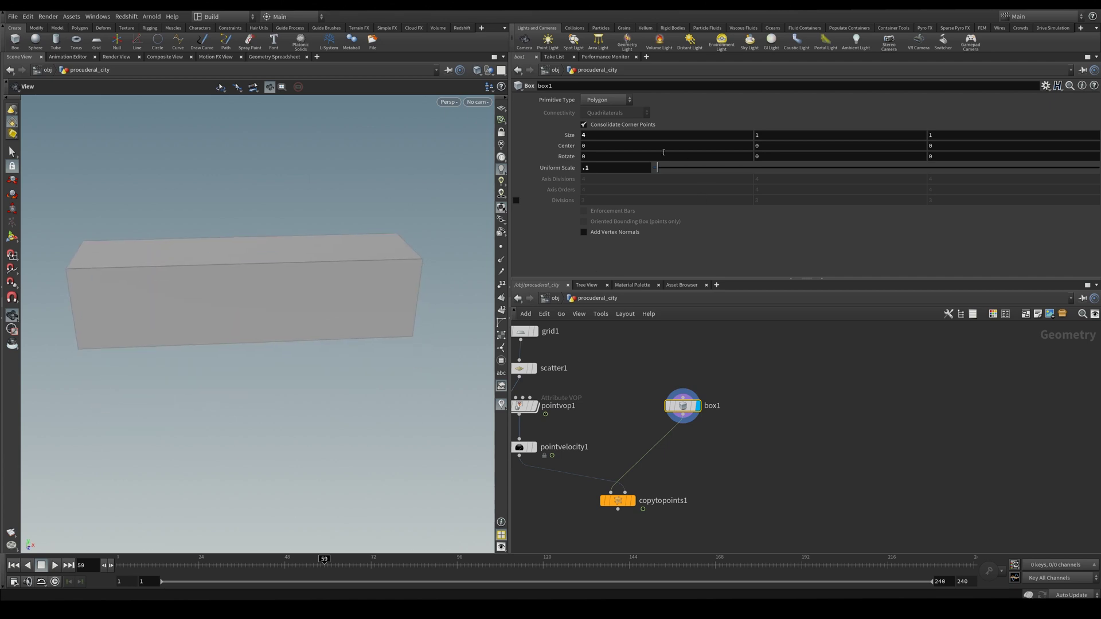
{"action": "left_click", "coordinate": [607, 99]}
{"action": "left_click", "coordinate": [602, 115]}
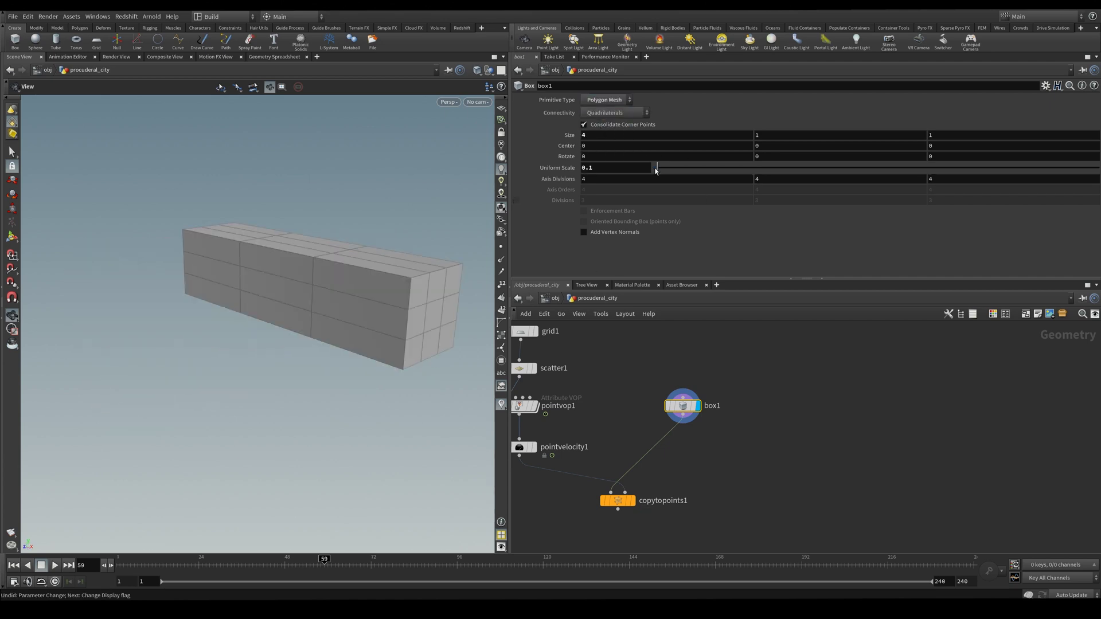
- Set the axis divisions of box1 to 9 along X and 3 along the other axes
{"action": "middle_click_drag", "start_coordinate": [602, 181], "coordinate": [646, 178]}
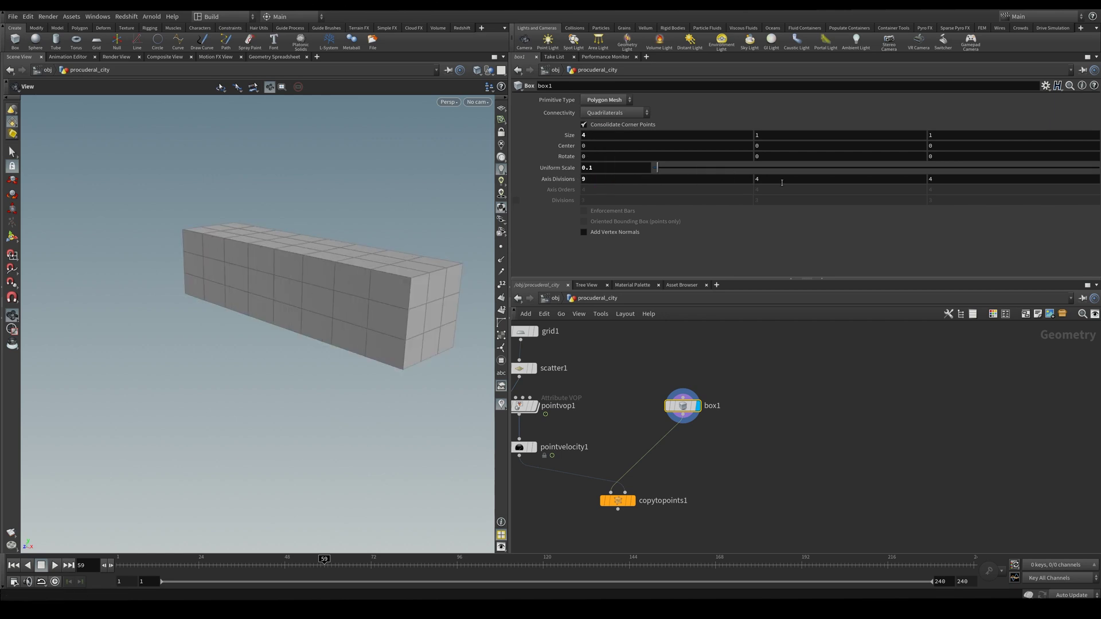
{"action": "middle_click_drag", "start_coordinate": [781, 183], "coordinate": [763, 185]}
{"action": "type", "text": "3"}
{"action": "key", "text": "Return"}
{"action": "left_click_drag", "start_coordinate": [258, 305], "coordinate": [402, 356]}
- Display copytopoints1 again, frame the copied boxes, and move the node lower in the network
{"action": "middle_click_drag", "start_coordinate": [712, 476], "coordinate": [772, 405]}
{"action": "left_click", "coordinate": [680, 430]}
{"action": "left_click", "coordinate": [694, 430]}
{"action": "key", "text": "f"}
{"action": "left_click_drag", "start_coordinate": [277, 331], "coordinate": [341, 411]}
{"action": "scroll", "coordinate": [305, 389], "scroll_direction": "up", "scroll_amount": 8}
{"action": "left_click_drag", "start_coordinate": [678, 428], "coordinate": [680, 465]}
- Add a Fuse node, wire pointvop1 into it, and display its points
{"action": "key", "text": "Tab"}
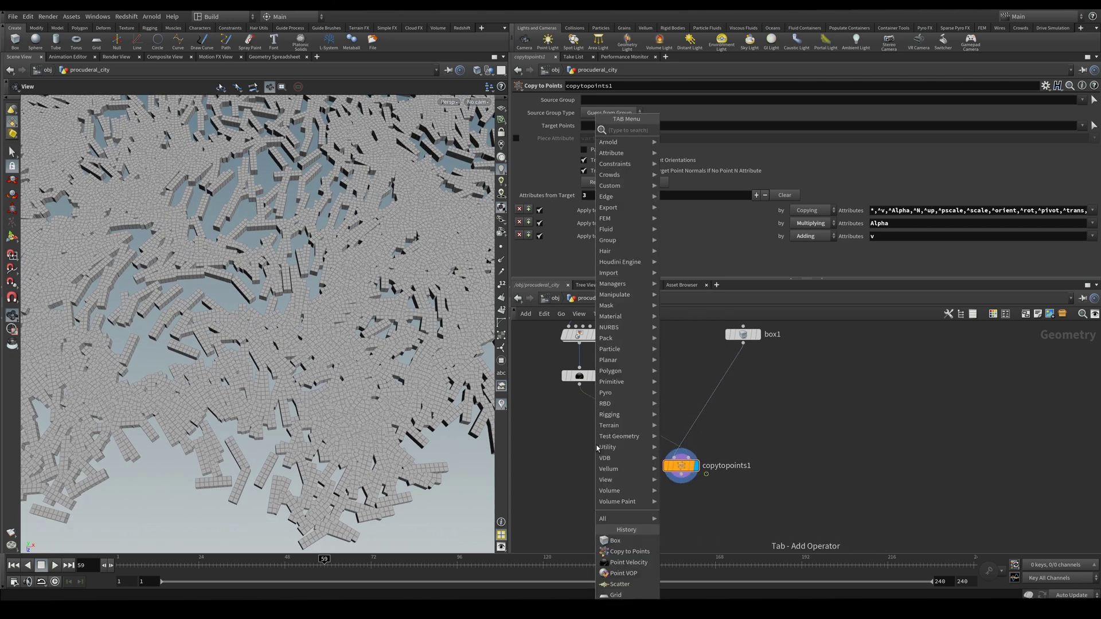
{"action": "type", "text": "fuse"}
{"action": "key", "text": "Return"}
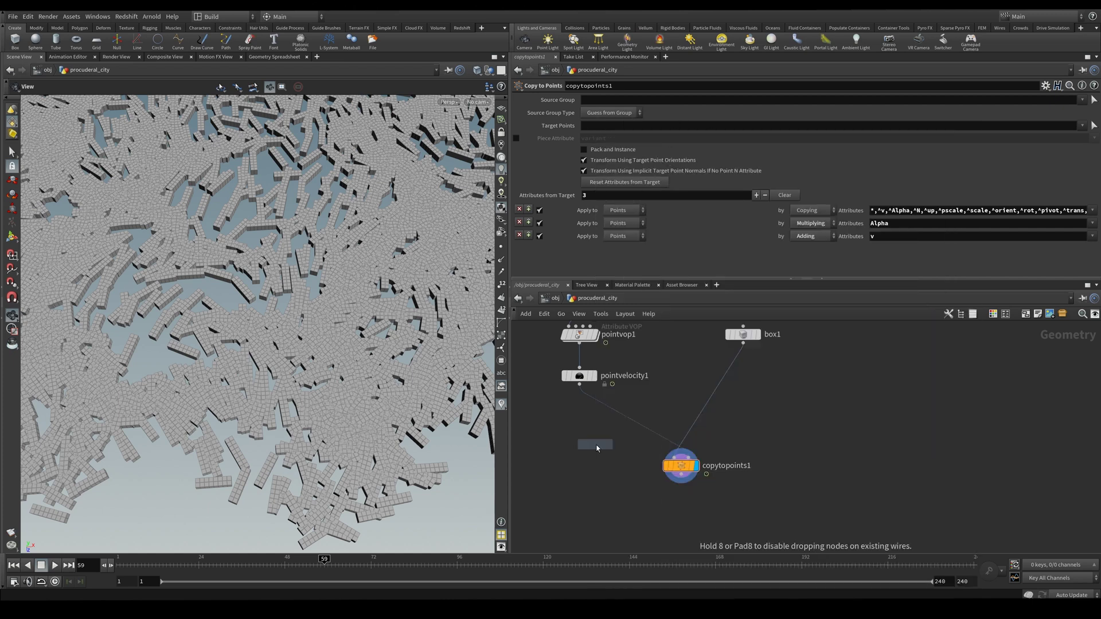
{"action": "left_click", "coordinate": [590, 442]}
{"action": "left_click_drag", "start_coordinate": [590, 442], "coordinate": [670, 396]}
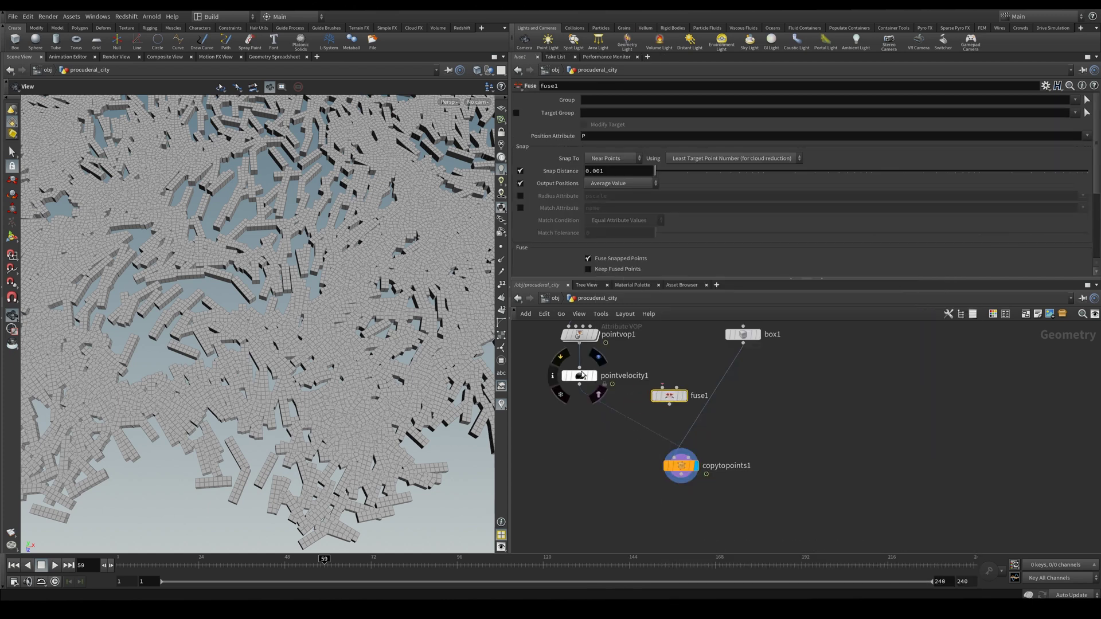
{"action": "left_click_drag", "start_coordinate": [579, 375], "coordinate": [560, 390]}
{"action": "left_click_drag", "start_coordinate": [579, 343], "coordinate": [668, 388]}
{"action": "left_click", "coordinate": [684, 395]}
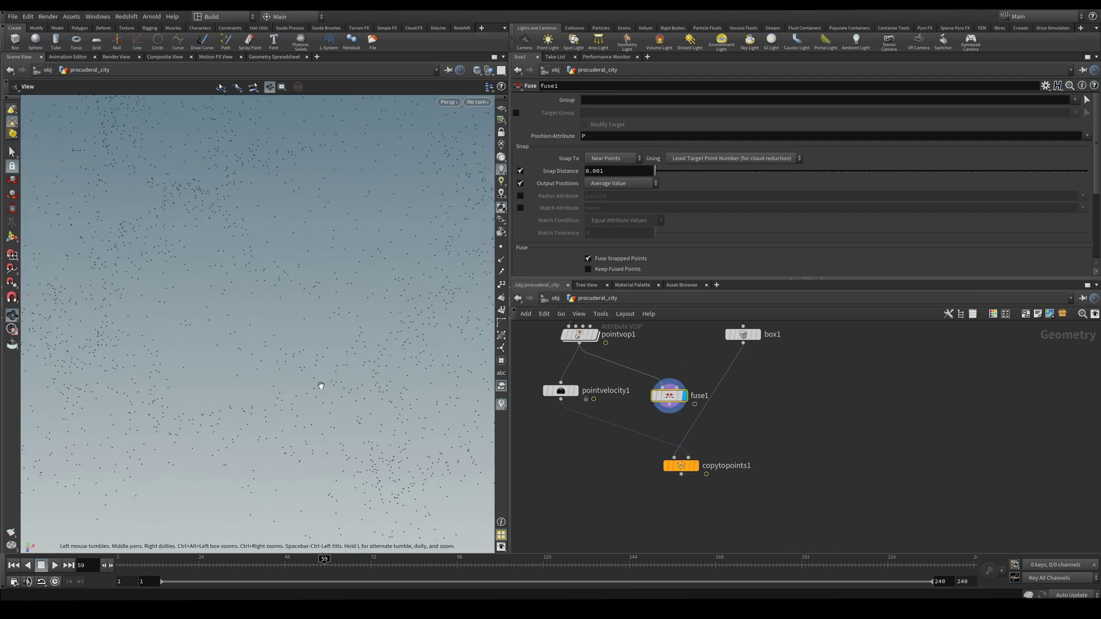
{"action": "left_click_drag", "start_coordinate": [323, 386], "coordinate": [312, 376]}
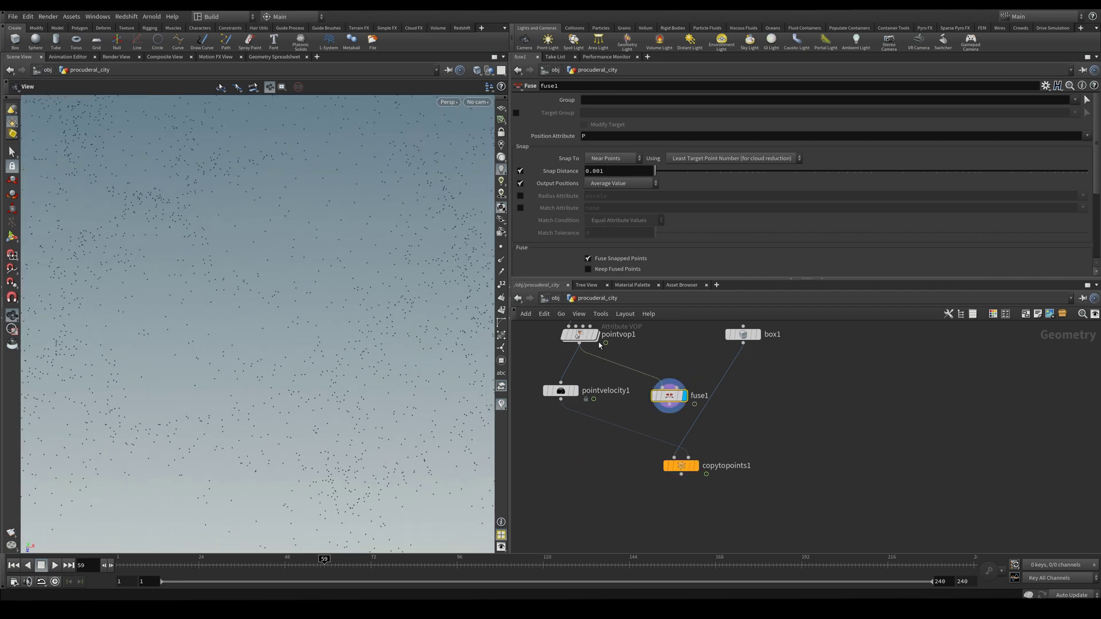
- Set the snap distance of fuse1 to 0.1
{"action": "mouse_move", "coordinate": [673, 400]}
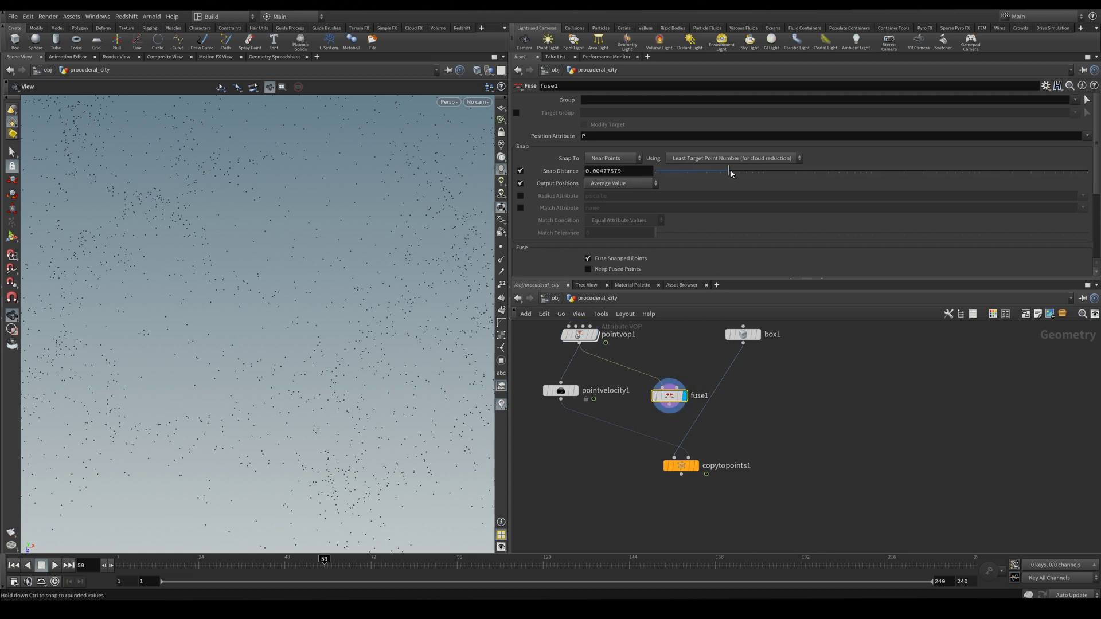
{"action": "left_click_drag", "start_coordinate": [777, 172], "coordinate": [809, 170]}
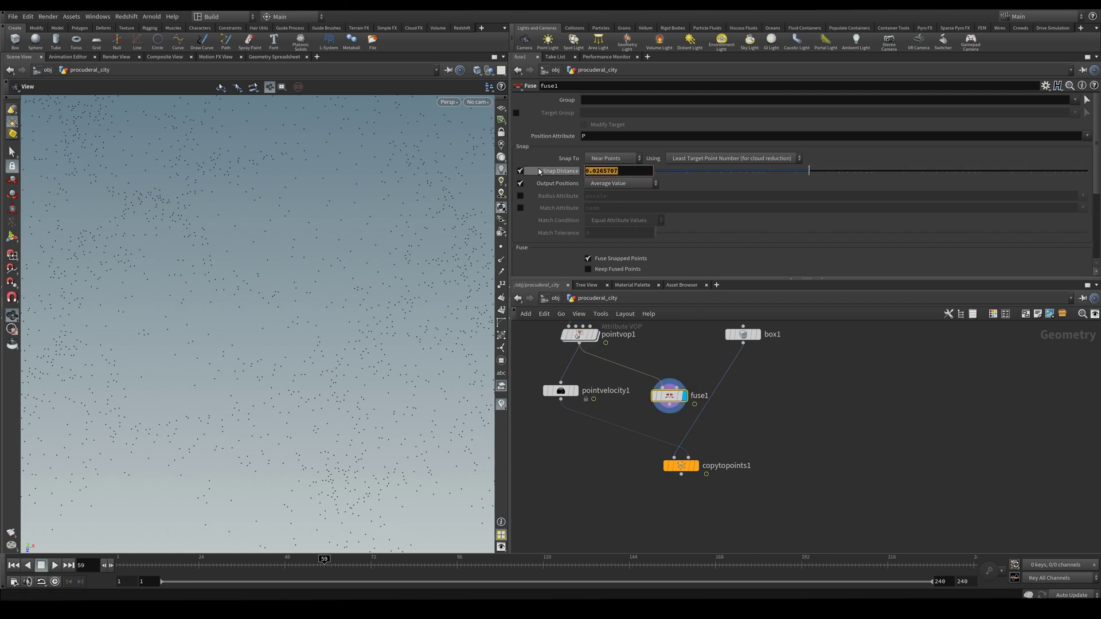
{"action": "type", "text": ".1"}
{"action": "key", "text": "Return"}
- Insert fuse1 between pointvop1 and pointvelocity1, and display copytopoints1
{"action": "left_click_drag", "start_coordinate": [680, 402], "coordinate": [582, 410]}
{"action": "left_click_drag", "start_coordinate": [642, 373], "coordinate": [579, 372]}
{"action": "left_click", "coordinate": [696, 468]}
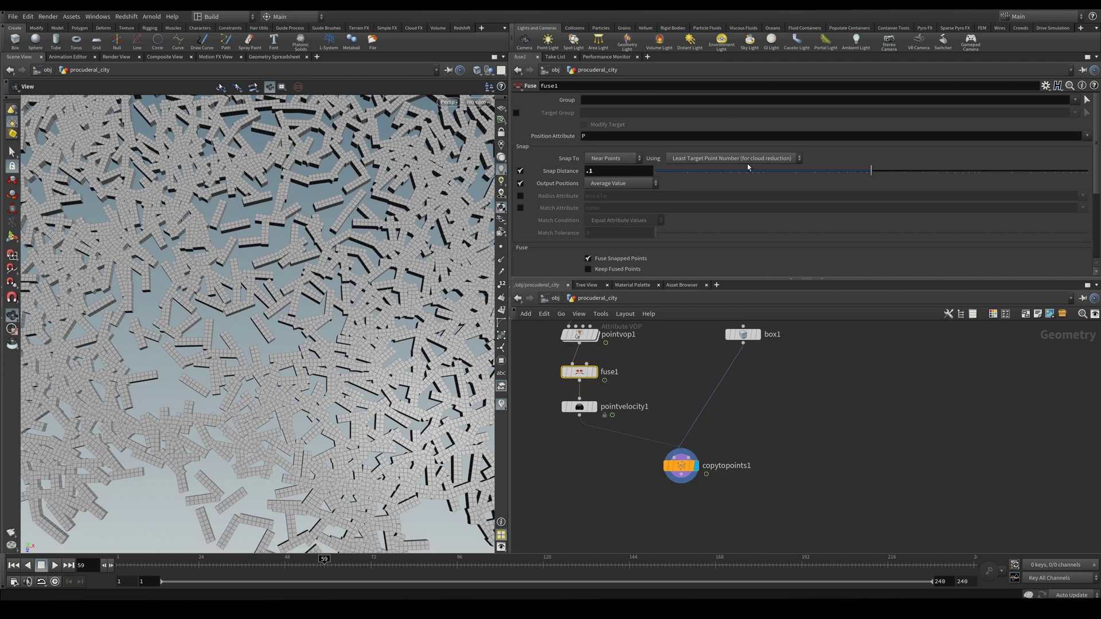
- Increase the snap distance of fuse1 to 0.24 to spread the boxes, and check their spacing
{"action": "middle_click_drag", "start_coordinate": [617, 170], "coordinate": [687, 181]}
{"action": "scroll", "coordinate": [281, 276], "scroll_direction": "down", "scroll_amount": 5}
{"action": "middle_click_drag", "start_coordinate": [270, 201], "coordinate": [241, 406]}
{"action": "left_click_drag", "start_coordinate": [240, 405], "coordinate": [362, 365]}
{"action": "scroll", "coordinate": [297, 325], "scroll_direction": "up", "scroll_amount": 5}
- Move copytopoints1 and box1 away from the point chain to make room for more nodes
{"action": "middle_click_drag", "start_coordinate": [753, 486], "coordinate": [762, 440]}
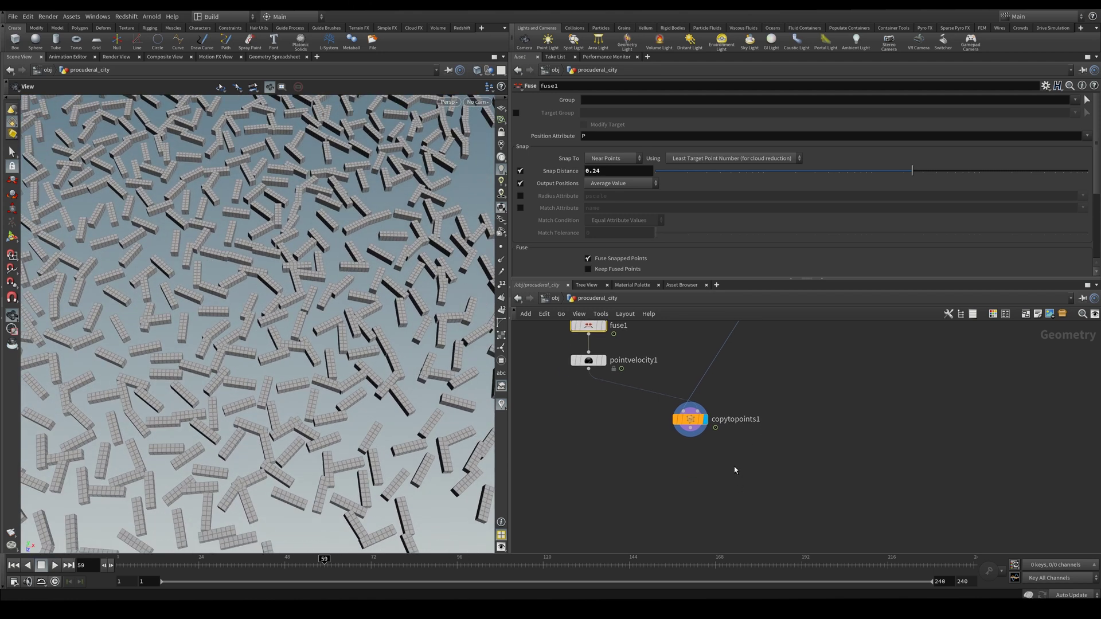
{"action": "scroll", "coordinate": [736, 470], "scroll_direction": "down", "scroll_amount": 4}
{"action": "scroll", "coordinate": [741, 457], "scroll_direction": "up", "scroll_amount": 1}
{"action": "left_click_drag", "start_coordinate": [677, 429], "coordinate": [727, 456]}
{"action": "scroll", "coordinate": [738, 447], "scroll_direction": "up", "scroll_amount": 2}
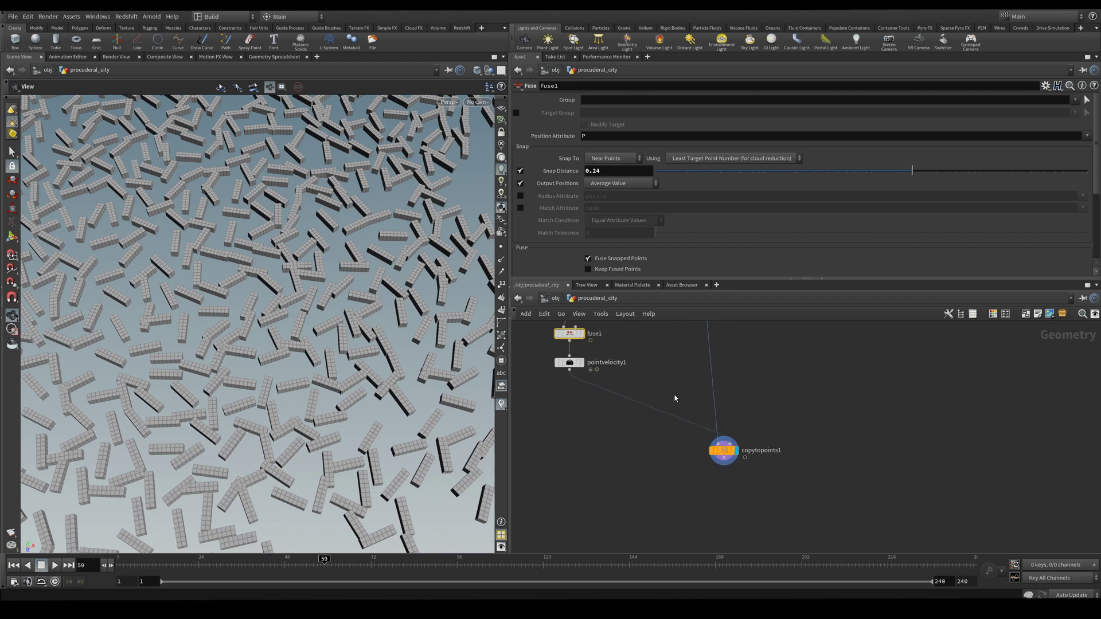
{"action": "left_click_drag", "start_coordinate": [344, 338], "coordinate": [359, 266]}
{"action": "middle_click_drag", "start_coordinate": [691, 404], "coordinate": [670, 423]}
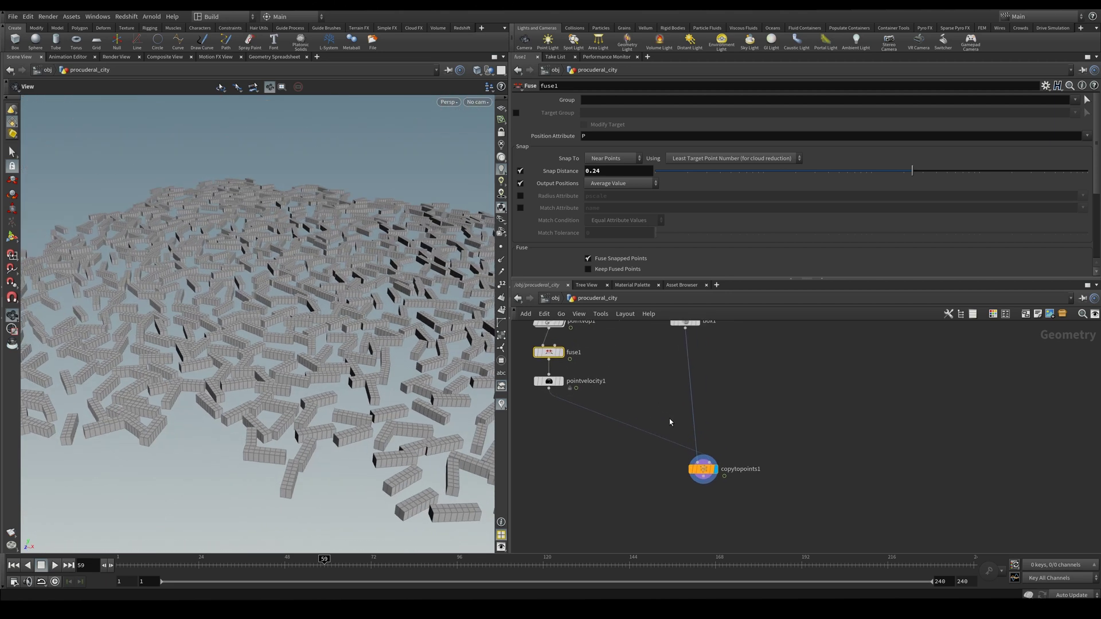
{"action": "left_click_drag", "start_coordinate": [696, 324], "coordinate": [753, 328]}
{"action": "middle_click_drag", "start_coordinate": [680, 371], "coordinate": [674, 402]}
{"action": "key", "text": "Tab"}
{"action": "type", "text": "cop"}
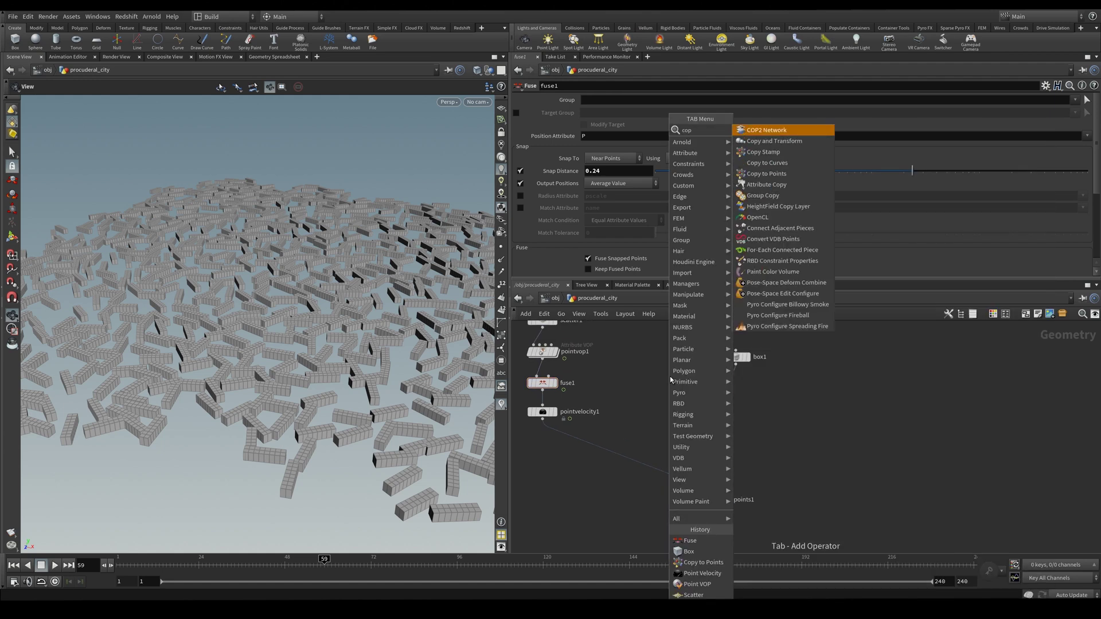
{"action": "key", "text": "Down"}
{"action": "key", "text": "Down"}
{"action": "key", "text": "Down"}
{"action": "key", "text": "Down"}
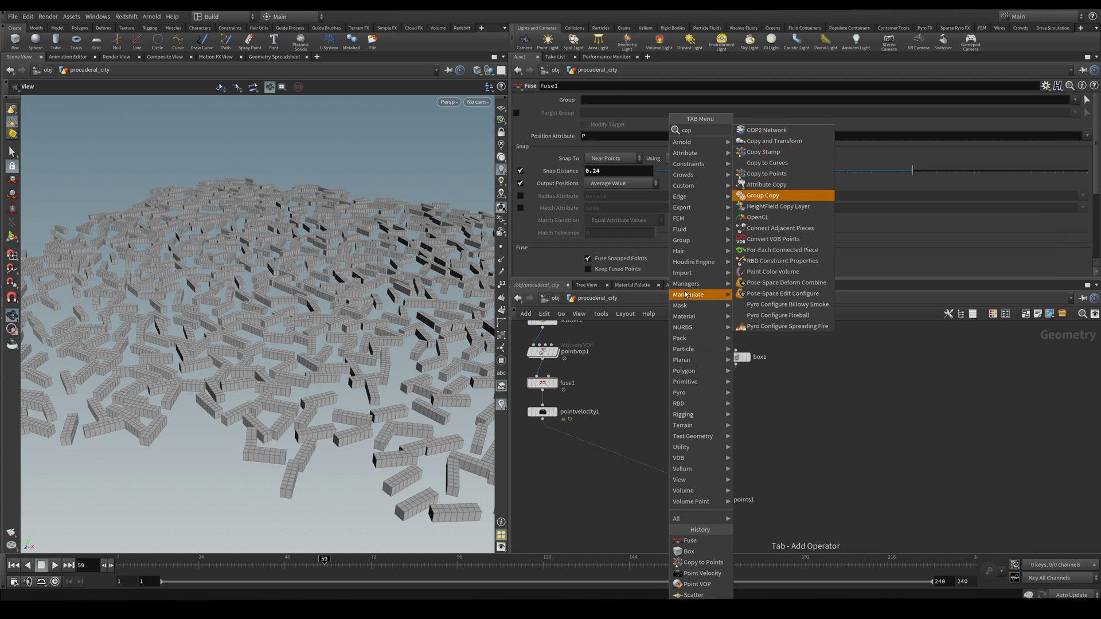
{"action": "key", "text": "Return"}
- Place an Add node between the point chain and box1, and enable its point 0 at the origin
{"action": "key", "text": "Tab"}
{"action": "type", "text": "add"}
{"action": "key", "text": "Return"}
{"action": "left_click", "coordinate": [663, 339]}
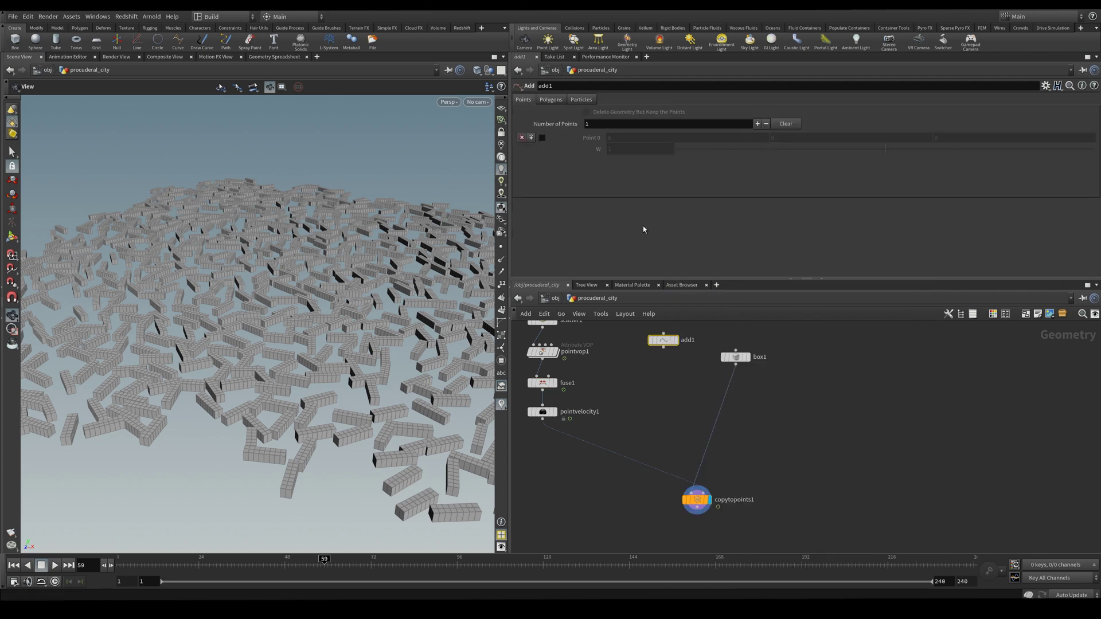
{"action": "left_click", "coordinate": [542, 139]}
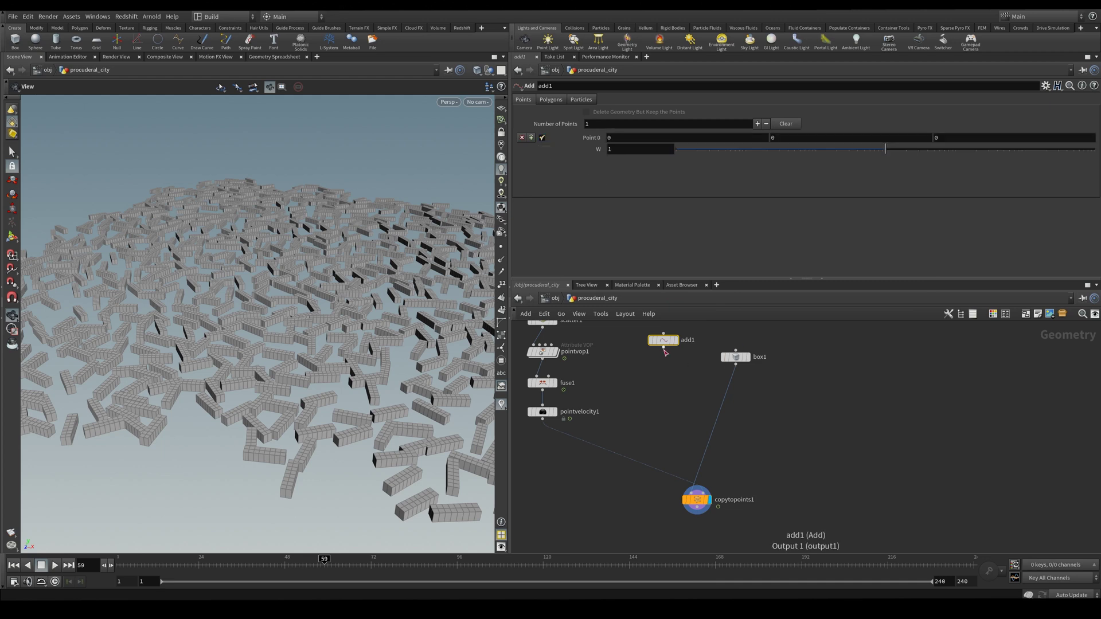
- Connect add1 to the first input of copytopoints1 in place of box1, and move box1 aside
{"action": "left_click_drag", "start_coordinate": [663, 347], "coordinate": [687, 483]}
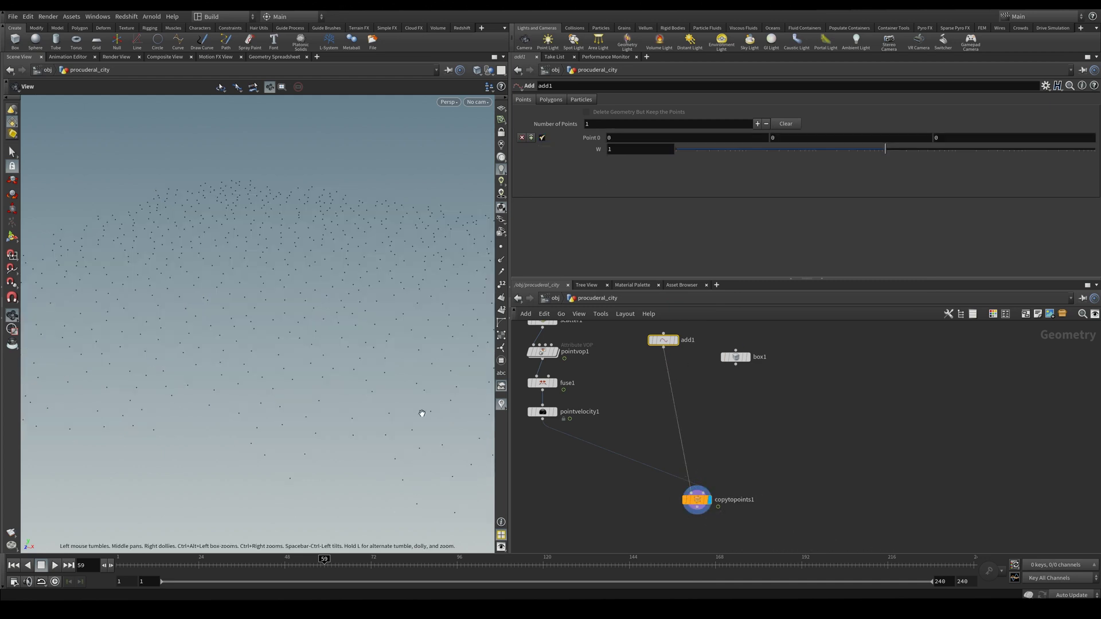
{"action": "left_click_drag", "start_coordinate": [663, 340], "coordinate": [804, 364]}
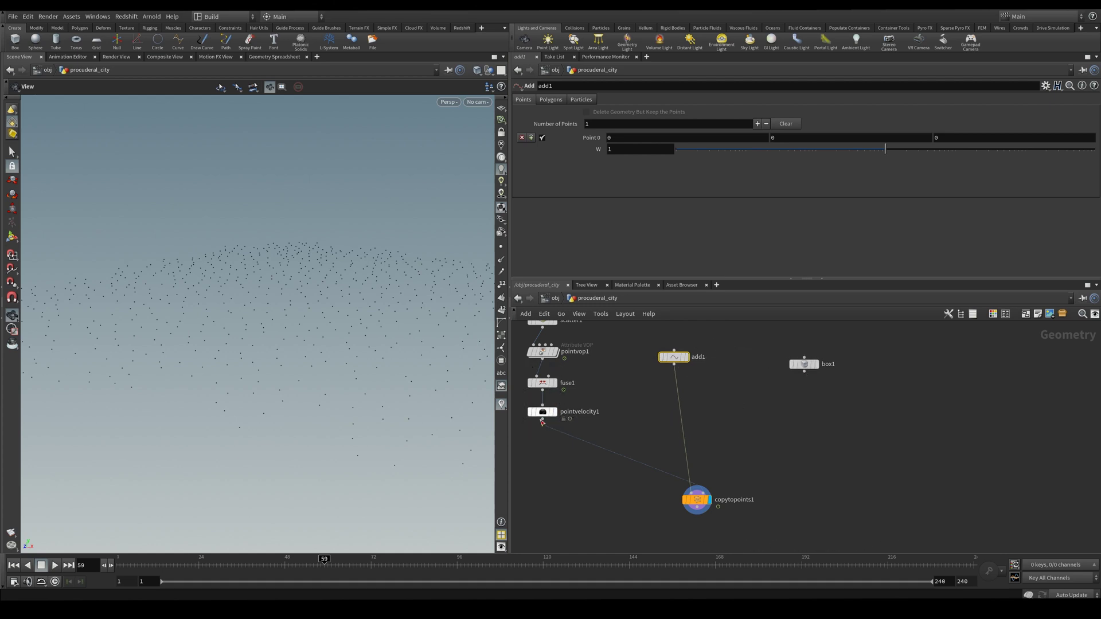
{"action": "middle_click_drag", "start_coordinate": [765, 451], "coordinate": [732, 413]}
{"action": "left_click_drag", "start_coordinate": [652, 343], "coordinate": [666, 345]}
- Insert a Copy and Transform node between add1 and copytopoints1
{"action": "key", "text": "Tab"}
{"action": "type", "text": "copy"}
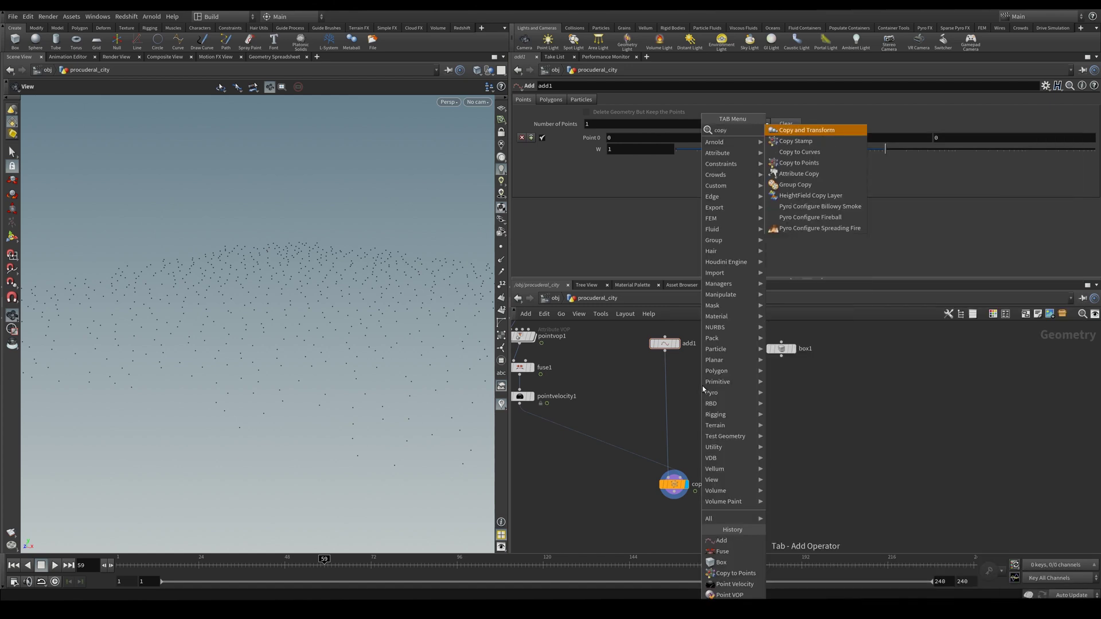
{"action": "left_click", "coordinate": [801, 131]}
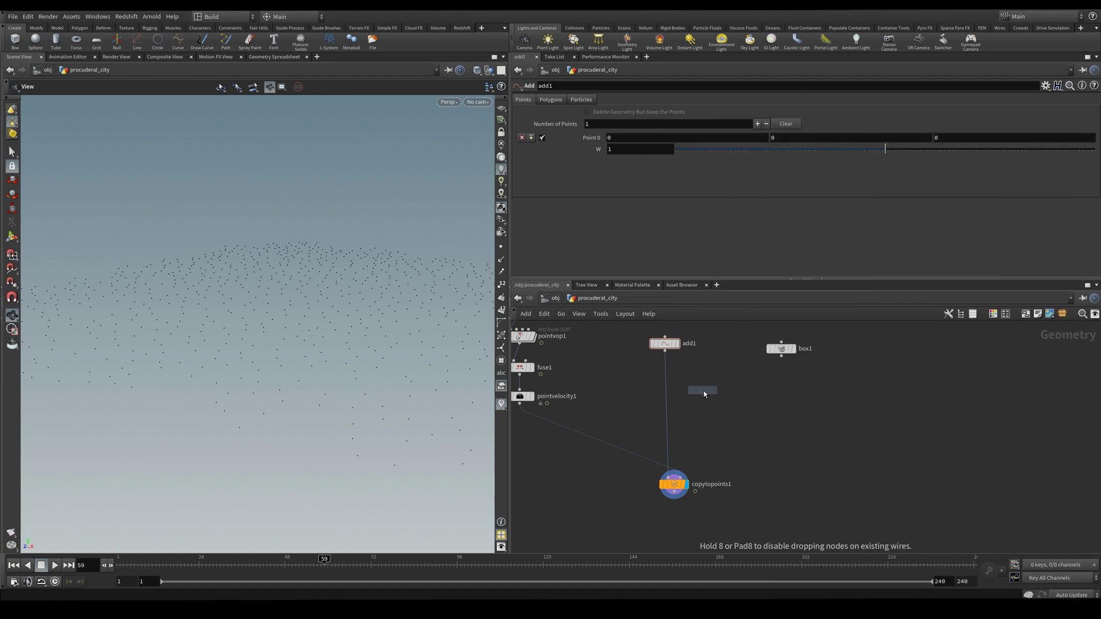
{"action": "left_click", "coordinate": [674, 379]}
- Add a Copy Stamp node above copytopoints1, with copy1 as its first input and pointvelocity1 as its second
{"action": "key", "text": "Tab"}
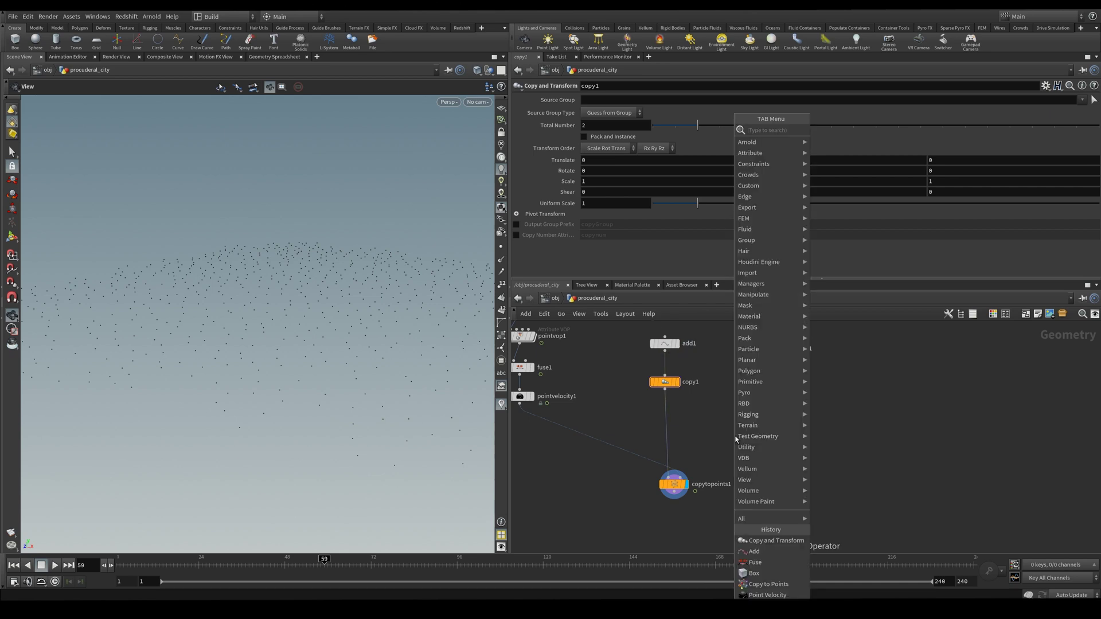
{"action": "type", "text": "cop"}
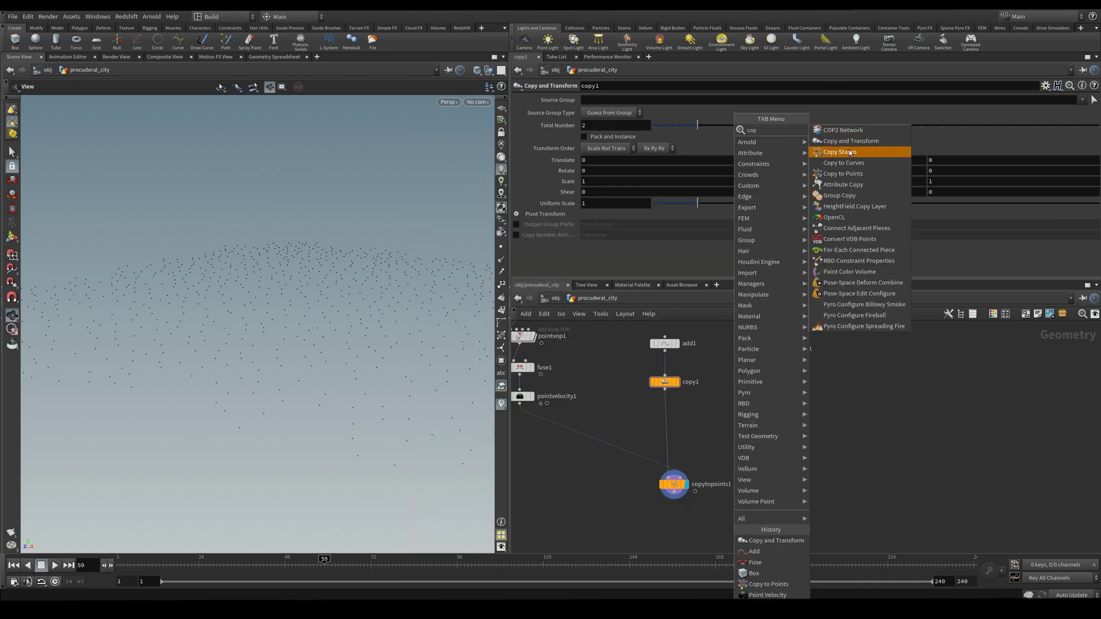
{"action": "left_click", "coordinate": [849, 152]}
{"action": "left_click", "coordinate": [722, 435]}
{"action": "middle_click_drag", "start_coordinate": [674, 489], "coordinate": [700, 453]}
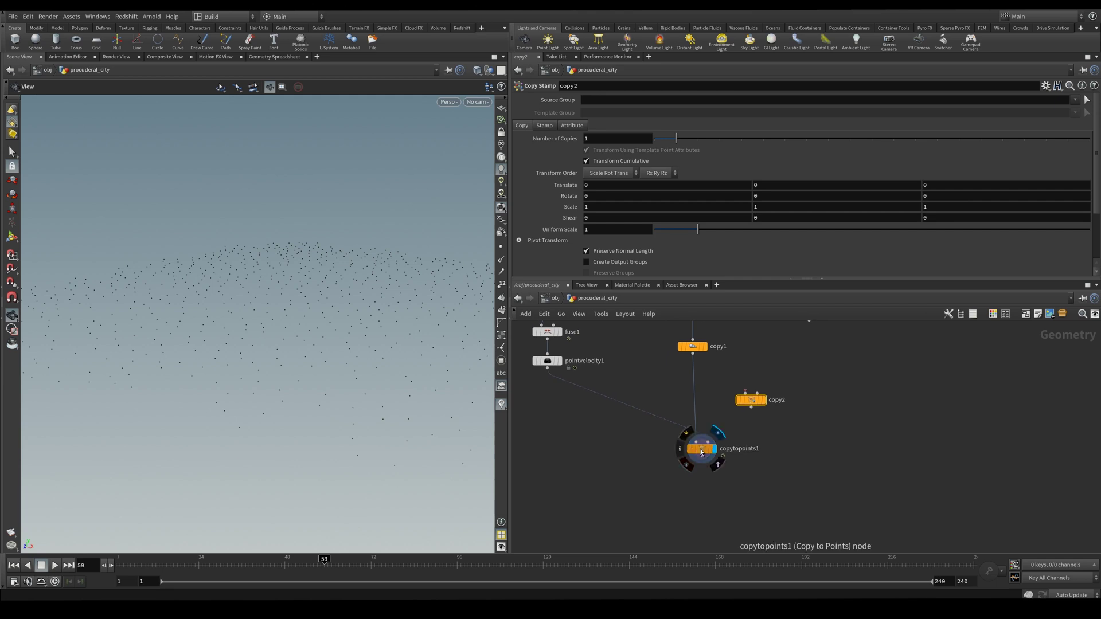
{"action": "left_click_drag", "start_coordinate": [701, 452], "coordinate": [672, 481]}
{"action": "left_click_drag", "start_coordinate": [749, 400], "coordinate": [713, 431]}
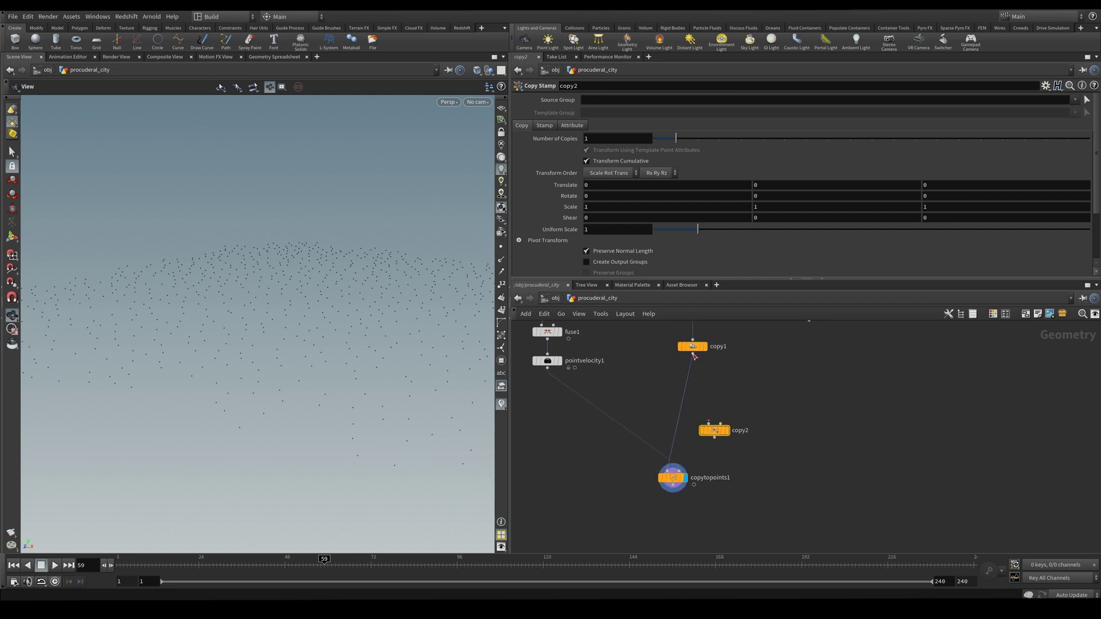
{"action": "left_click_drag", "start_coordinate": [693, 355], "coordinate": [708, 425]}
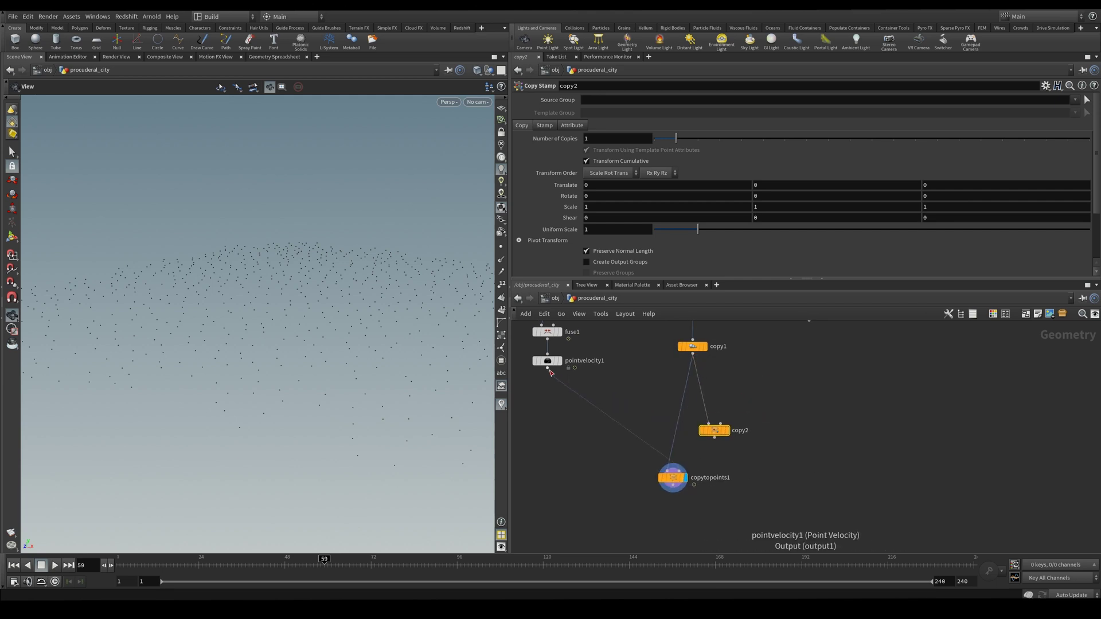
{"action": "left_click_drag", "start_coordinate": [549, 370], "coordinate": [703, 436]}
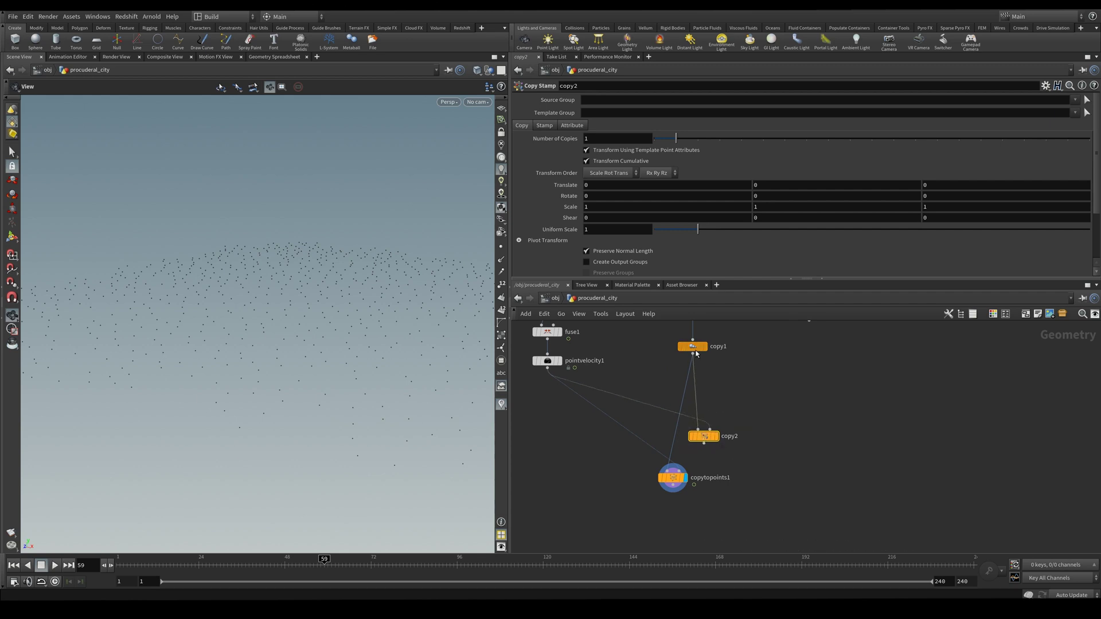
- Enable Stamp Inputs on copy2 and name its first stamp variable floors
{"action": "left_click", "coordinate": [694, 347]}
{"action": "left_click", "coordinate": [704, 436]}
{"action": "left_click", "coordinate": [545, 125]}
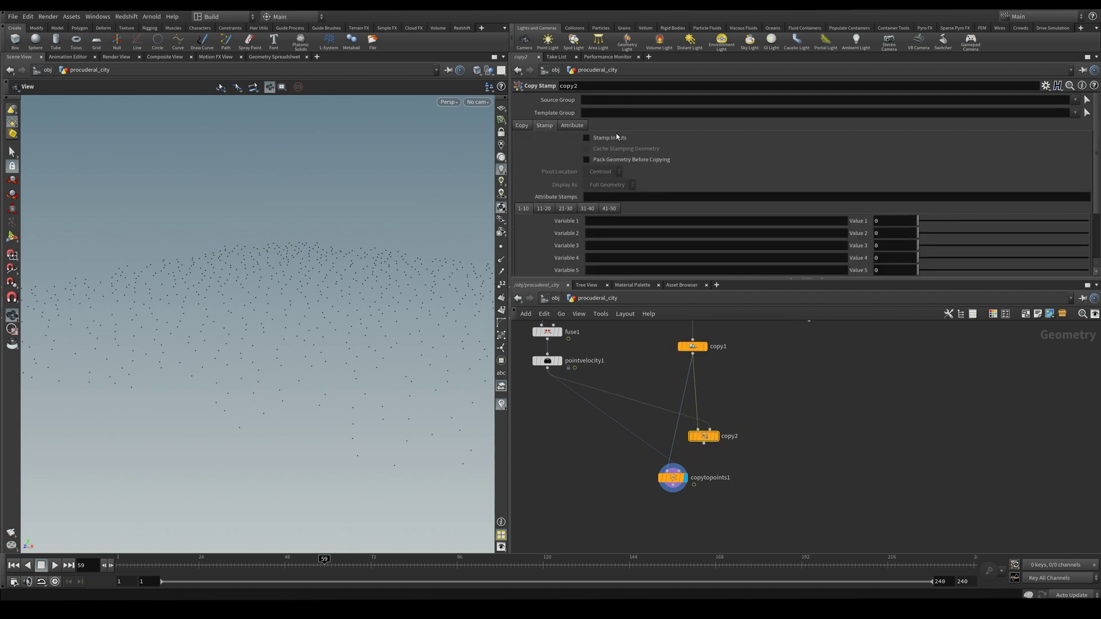
{"action": "left_click", "coordinate": [631, 222]}
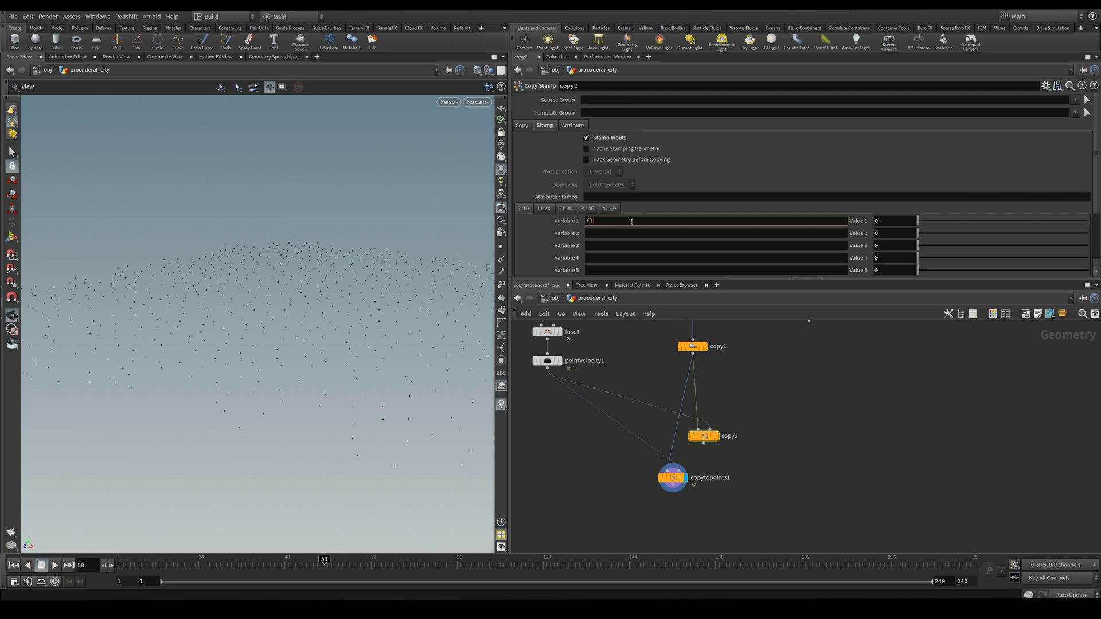
- Set the value of the floors variable to the expression fit(rand($PT), 0, 1, 5, 20)
{"action": "left_click", "coordinate": [901, 220]}
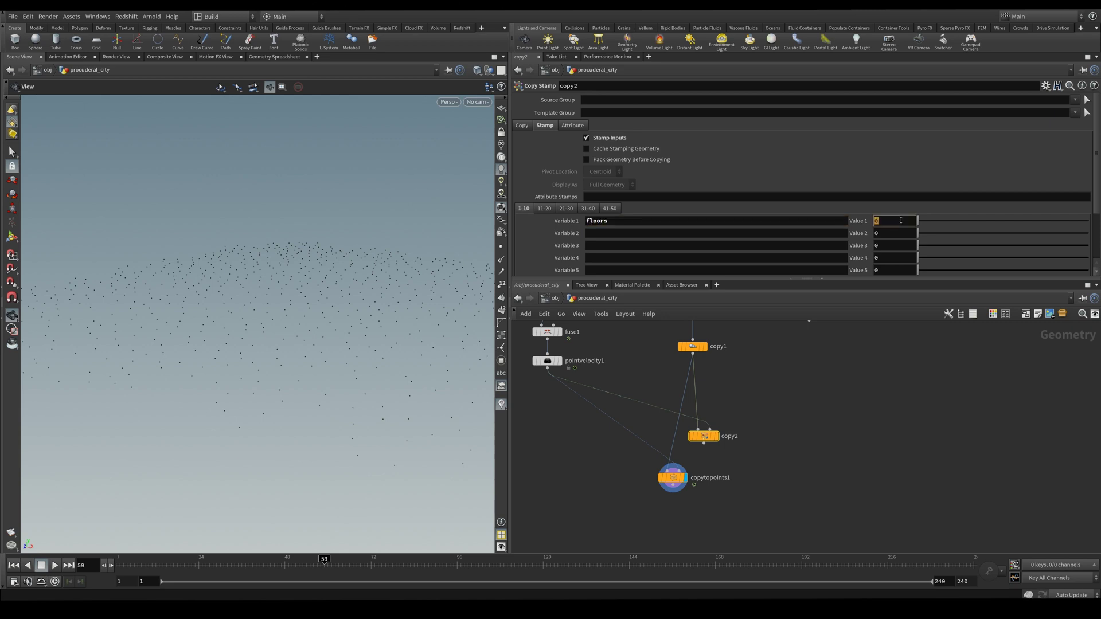
{"action": "type", "text": "rand("}
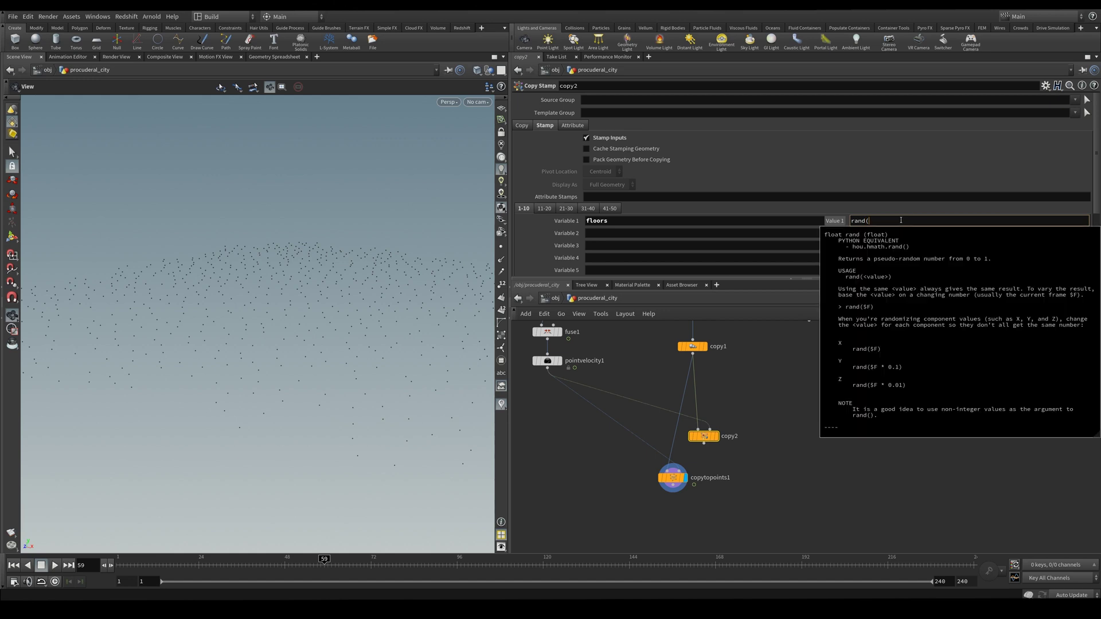
{"action": "type", "text": "$PT"}
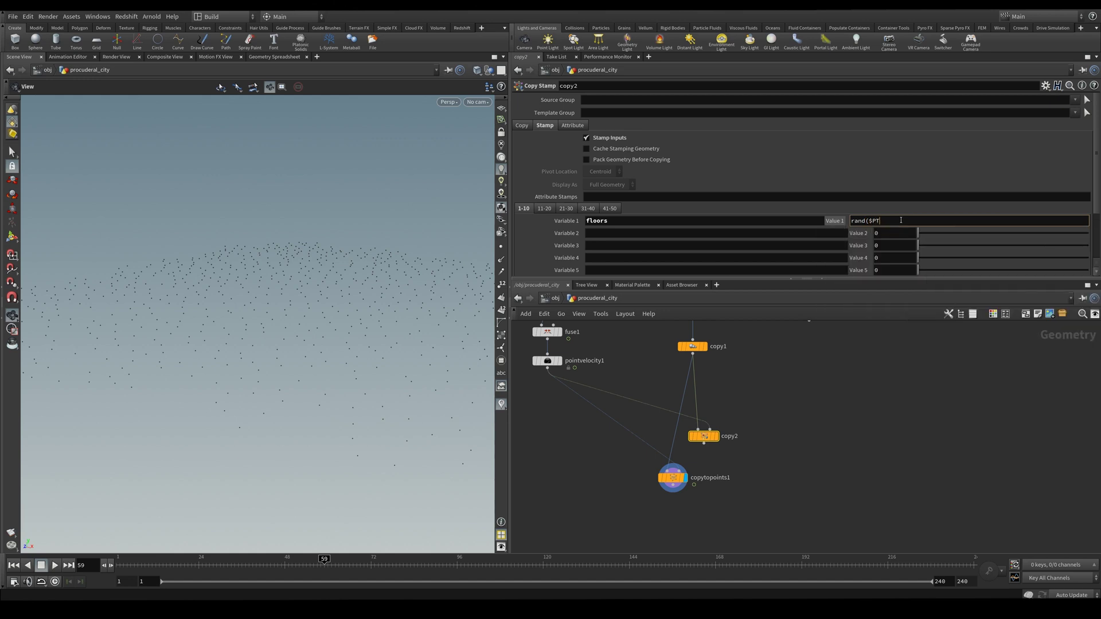
{"action": "type", "text": ")"}
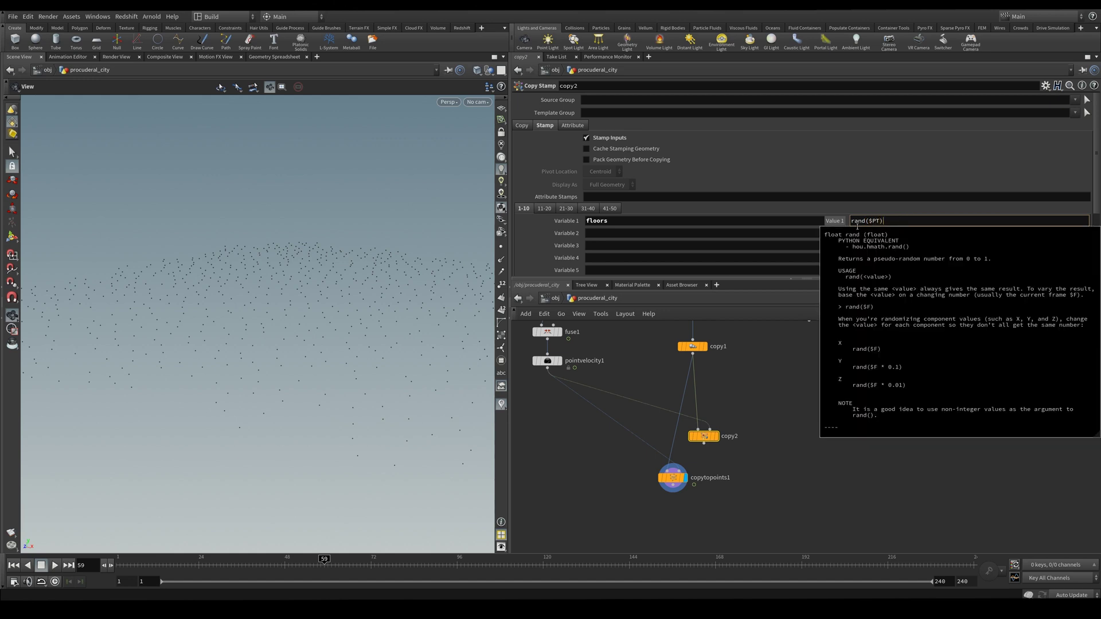
{"action": "left_click", "coordinate": [854, 221]}
{"action": "type", "text": "fit("}
{"action": "left_click", "coordinate": [906, 222]}
{"action": "type", "text": ", 0, 1, 5, 20)"}
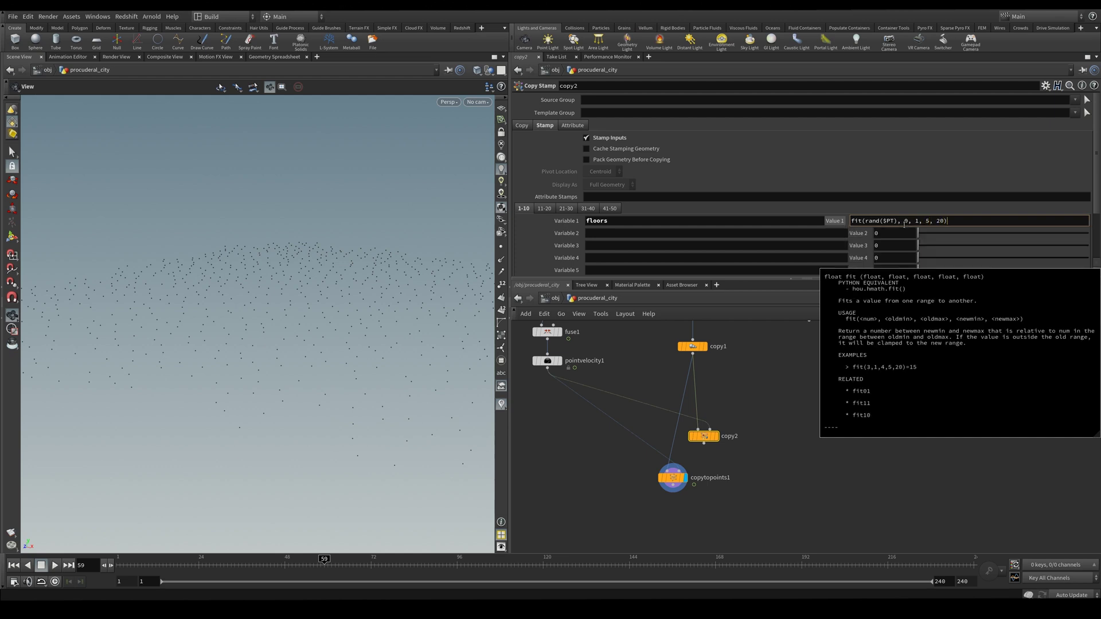
{"action": "key", "text": "Return"}
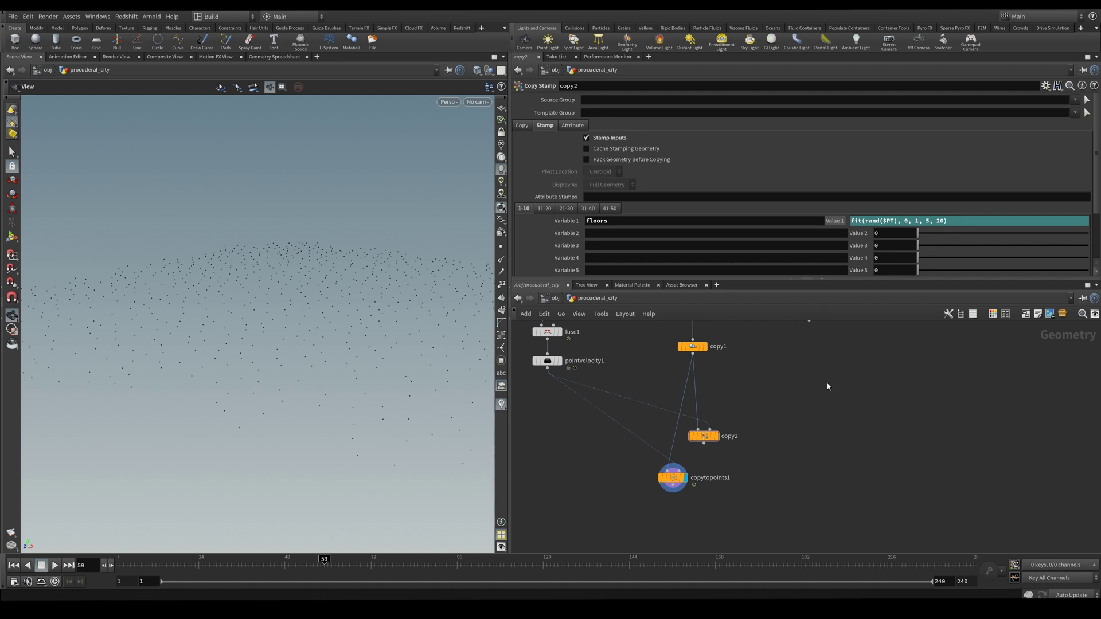
- Drive the Total Number of copy1 with the expression stamp("../copy2/", "floors", 0)
{"action": "middle_click_drag", "start_coordinate": [843, 390], "coordinate": [882, 399]}
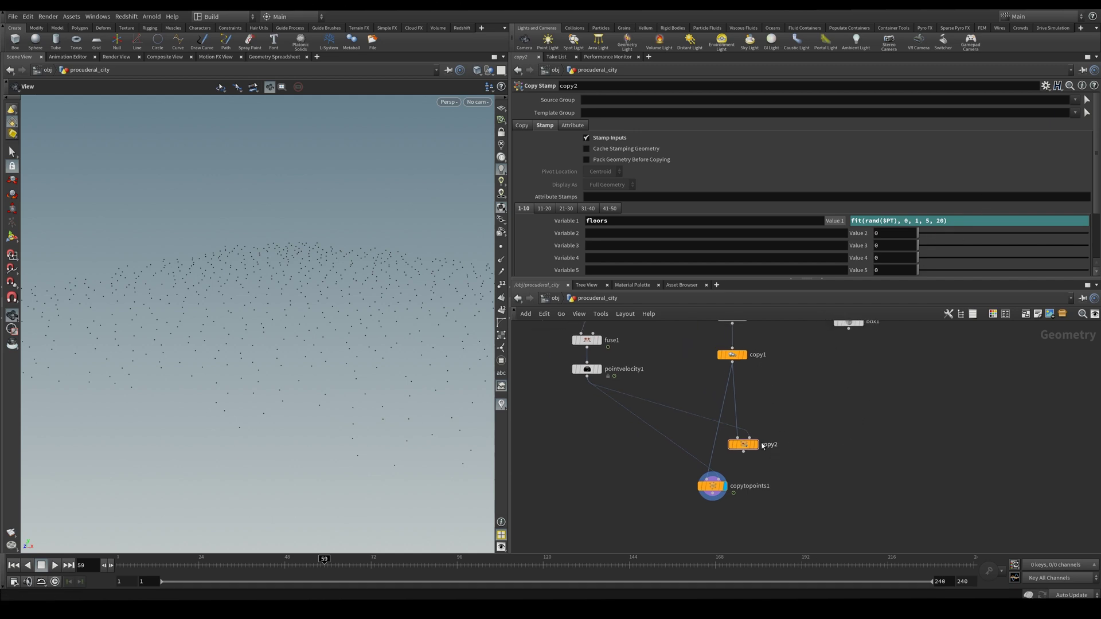
{"action": "mouse_move", "coordinate": [752, 433]}
{"action": "left_click", "coordinate": [732, 355]}
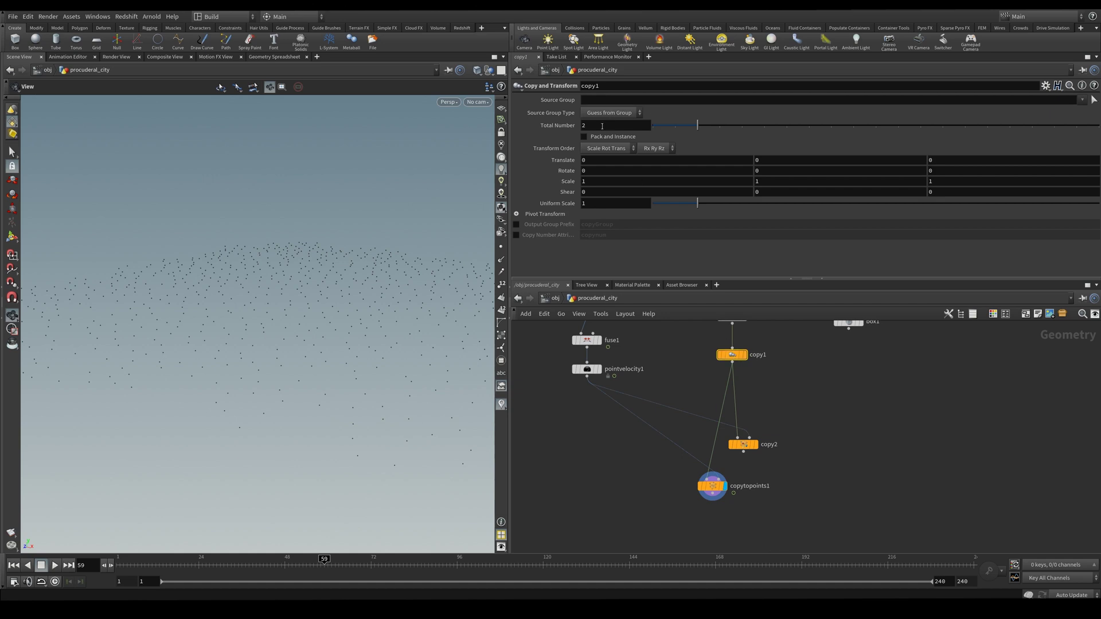
{"action": "left_click_drag", "start_coordinate": [602, 126], "coordinate": [553, 124]}
{"action": "type", "text": "sta"}
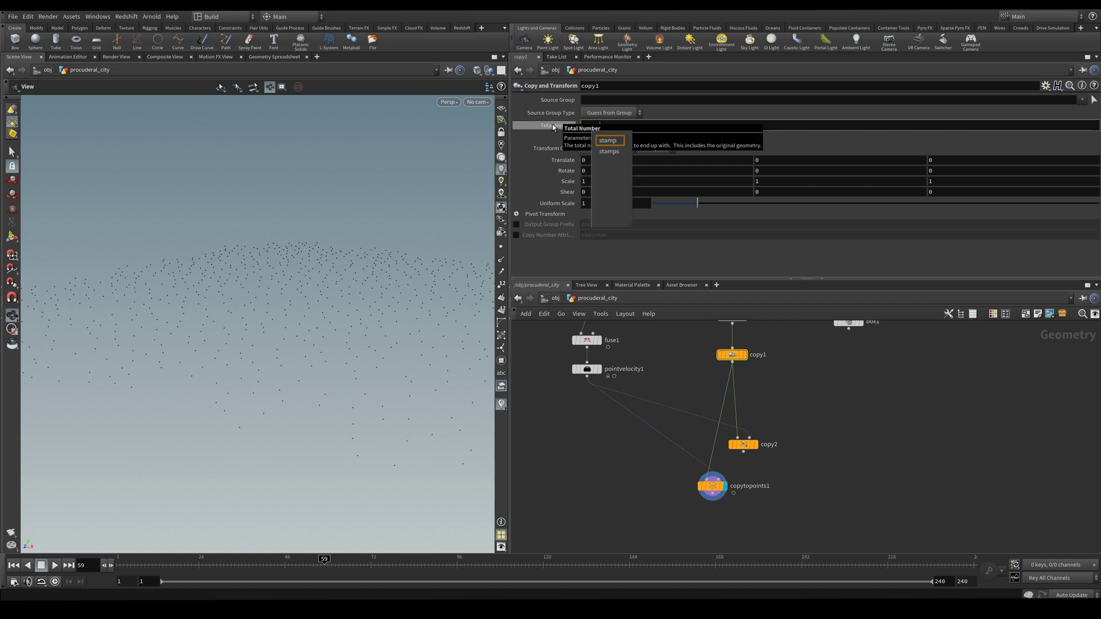
{"action": "type", "text": "stamp(\"../"}
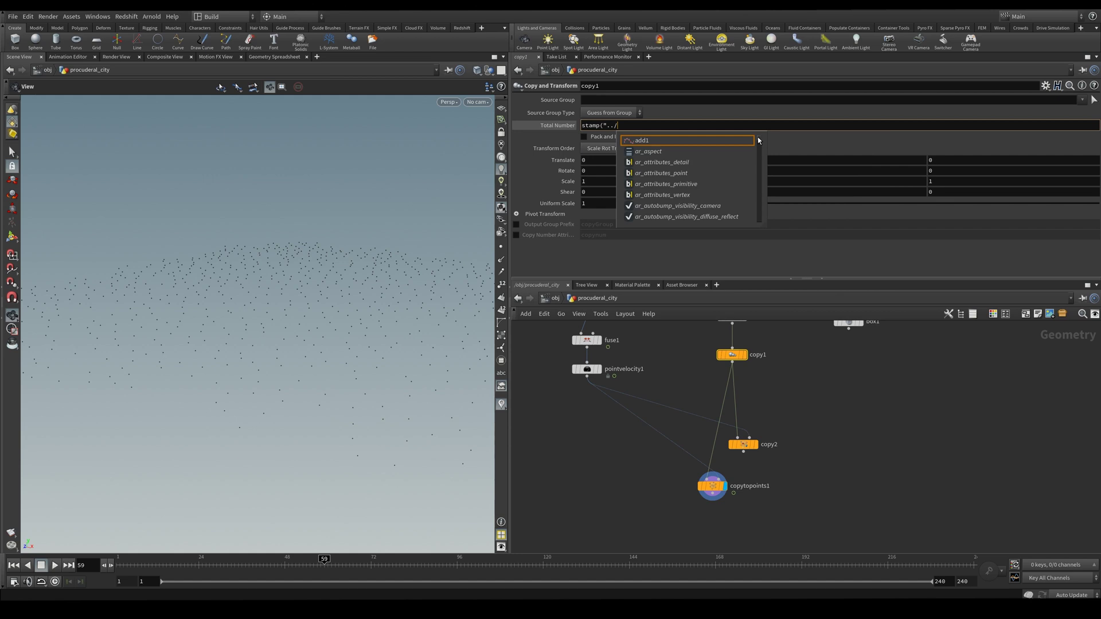
{"action": "type", "text": "cop"}
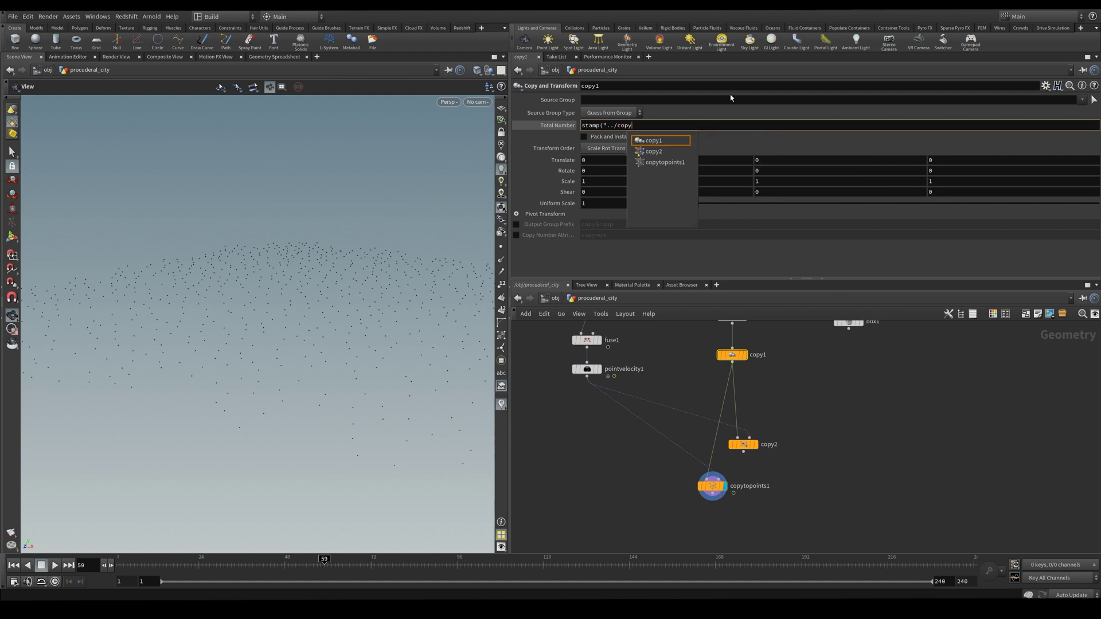
{"action": "type", "text": "y"}
{"action": "left_click", "coordinate": [661, 153]}
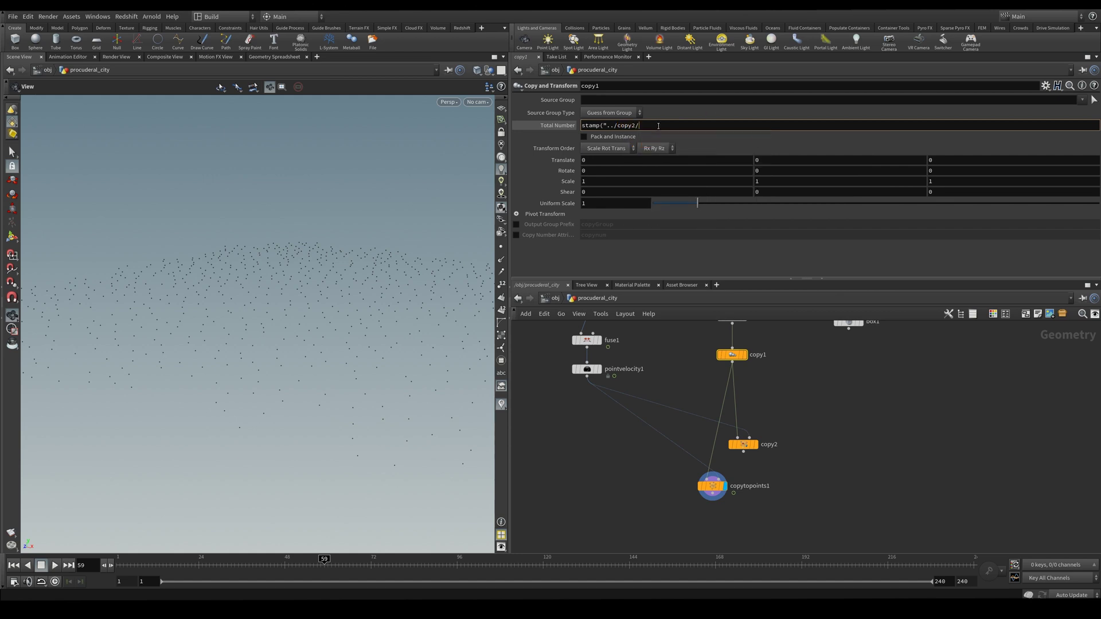
{"action": "type", "text": "\", \"floors\", 0"}
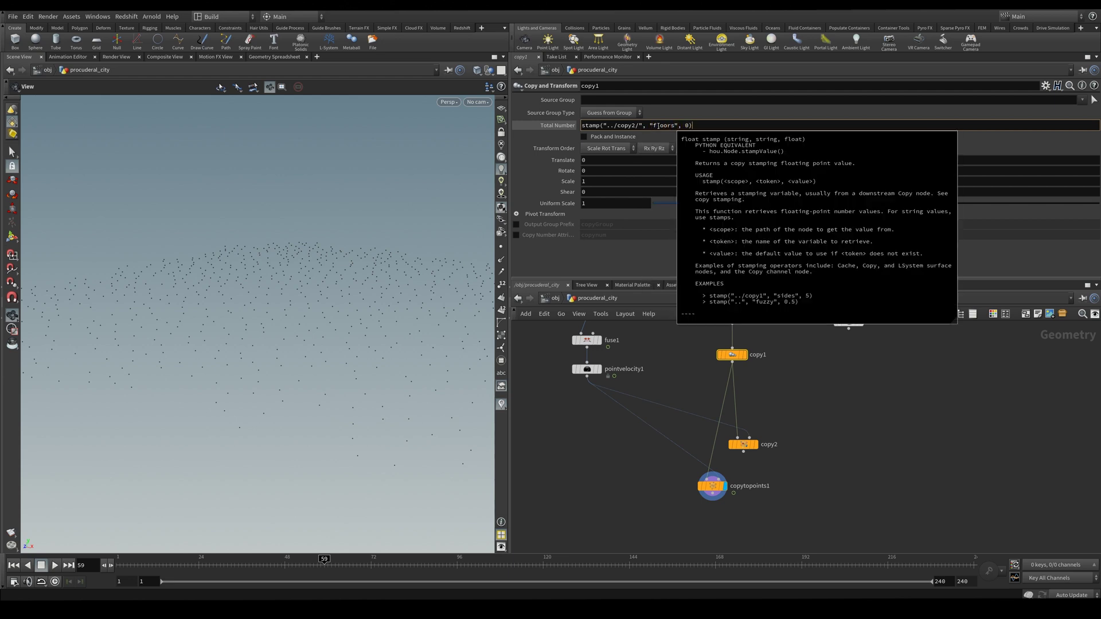
{"action": "key", "text": "Return"}
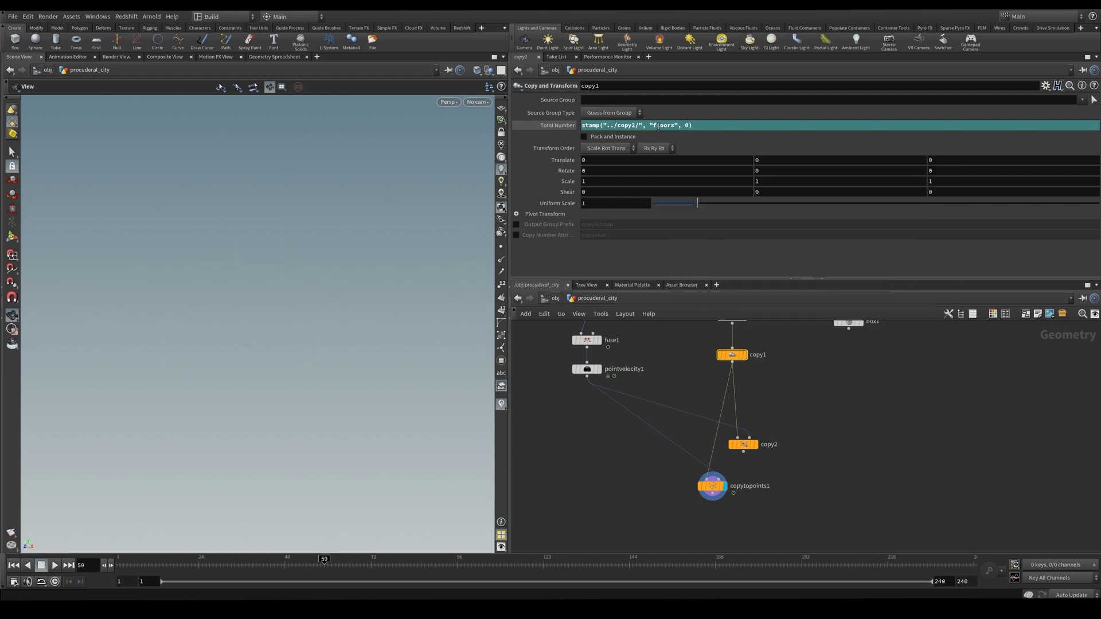
- Display copy2, set the Y translation of copy1 to .1, and check the stacked points
{"action": "left_click", "coordinate": [753, 446]}
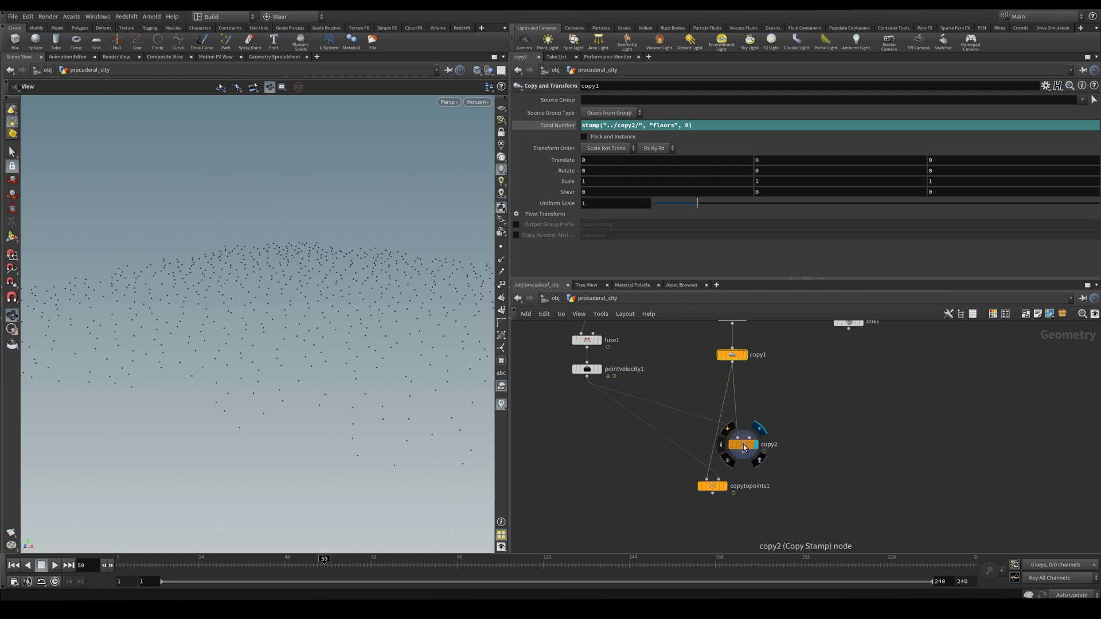
{"action": "left_click", "coordinate": [744, 445]}
{"action": "left_click", "coordinate": [732, 354]}
{"action": "left_click", "coordinate": [759, 160]}
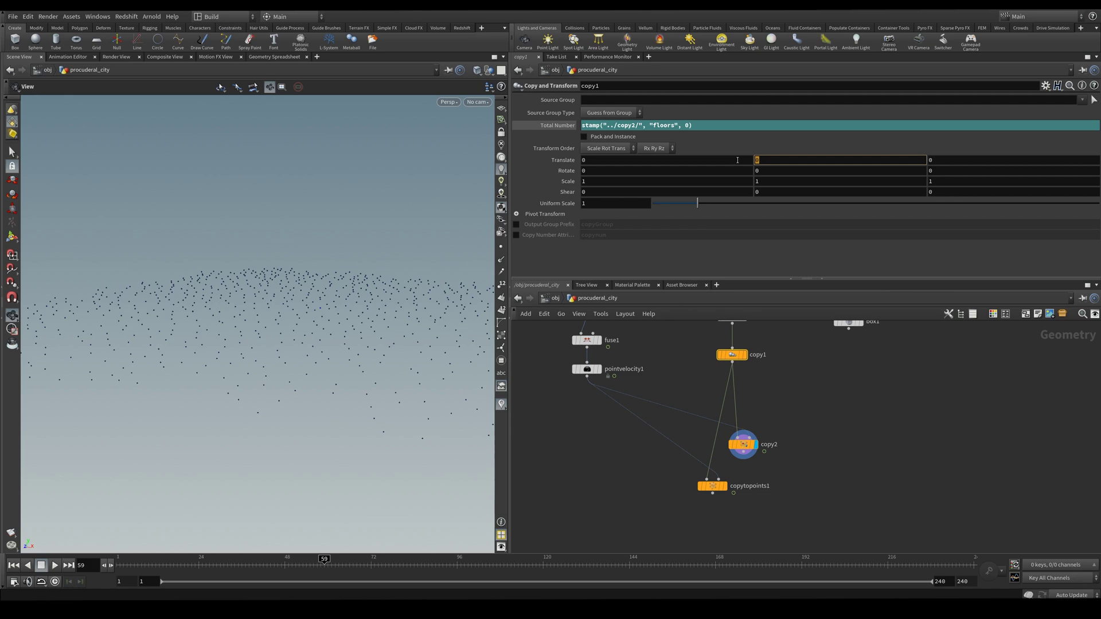
{"action": "type", "text": ".1"}
{"action": "key", "text": "Return"}
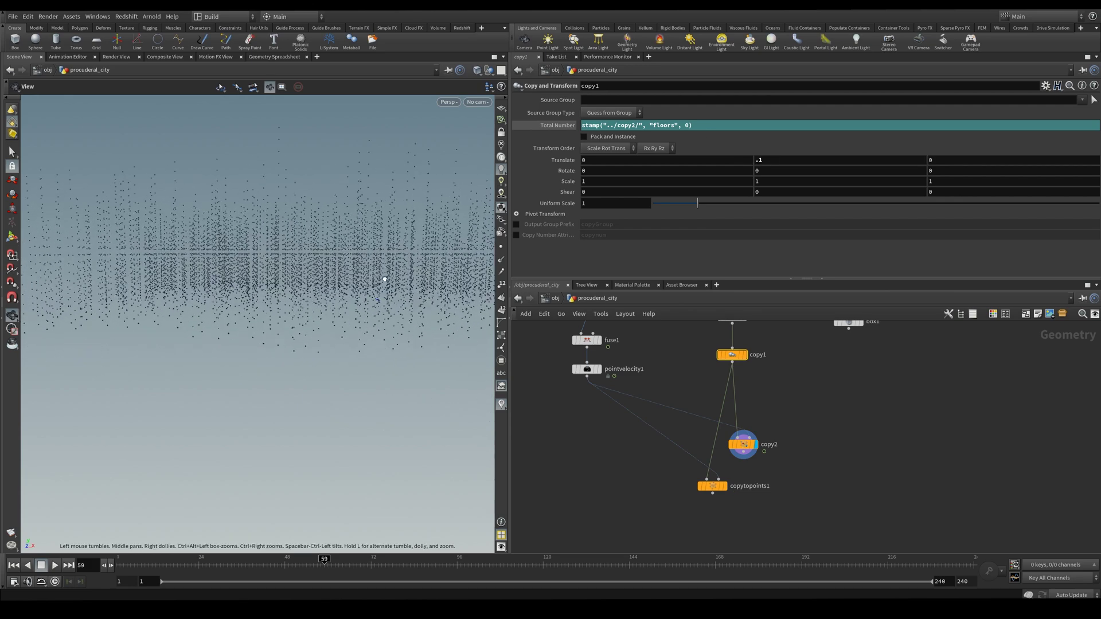
{"action": "left_click_drag", "start_coordinate": [279, 317], "coordinate": [289, 318]}
{"action": "middle_click_drag", "start_coordinate": [289, 317], "coordinate": [295, 285]}
{"action": "left_click_drag", "start_coordinate": [294, 285], "coordinate": [355, 360]}
{"action": "left_click_drag", "start_coordinate": [423, 374], "coordinate": [321, 367]}
- Rewire copytopoints1 to copy box1 onto the points of copy2, display it, and inspect the buildings
{"action": "left_click_drag", "start_coordinate": [712, 487], "coordinate": [778, 498]}
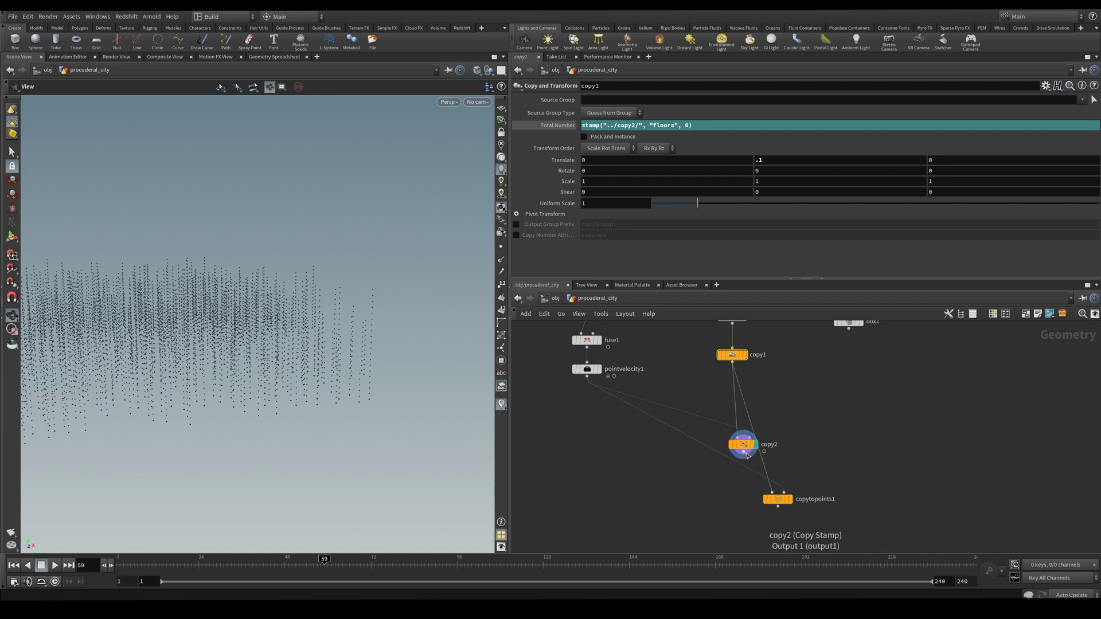
{"action": "middle_click_drag", "start_coordinate": [873, 437], "coordinate": [815, 461]}
{"action": "left_click_drag", "start_coordinate": [791, 350], "coordinate": [710, 516]}
{"action": "left_click_drag", "start_coordinate": [686, 475], "coordinate": [726, 515]}
{"action": "left_click", "coordinate": [733, 521]}
{"action": "left_click_drag", "start_coordinate": [370, 347], "coordinate": [119, 381]}
{"action": "middle_click_drag", "start_coordinate": [119, 381], "coordinate": [307, 360]}
{"action": "left_click_drag", "start_coordinate": [308, 359], "coordinate": [308, 353]}
- Enable Use Template Point Attributes on copy2 so the buildings take the points' orientation
{"action": "middle_click_drag", "start_coordinate": [612, 459], "coordinate": [639, 459]}
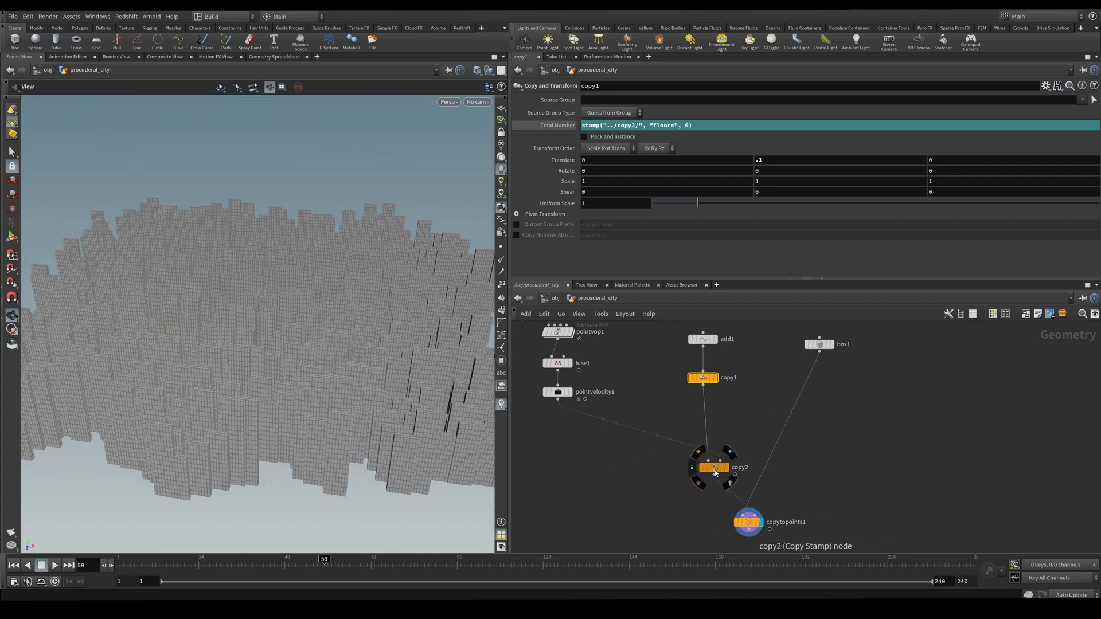
{"action": "left_click", "coordinate": [715, 469]}
{"action": "left_click_drag", "start_coordinate": [705, 462], "coordinate": [694, 455]}
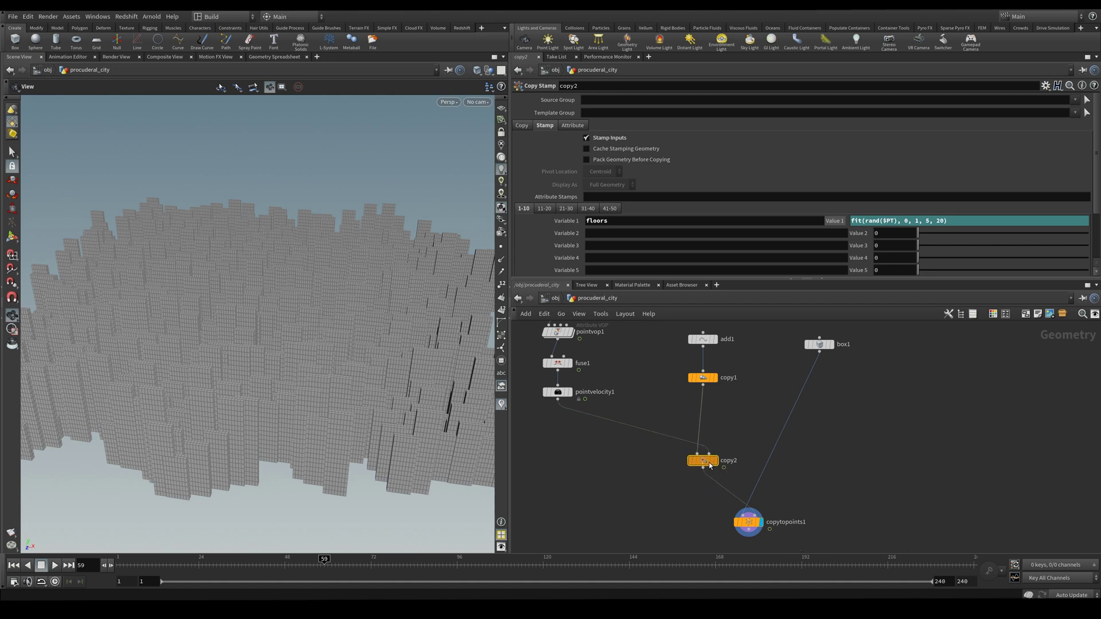
{"action": "left_click", "coordinate": [572, 126]}
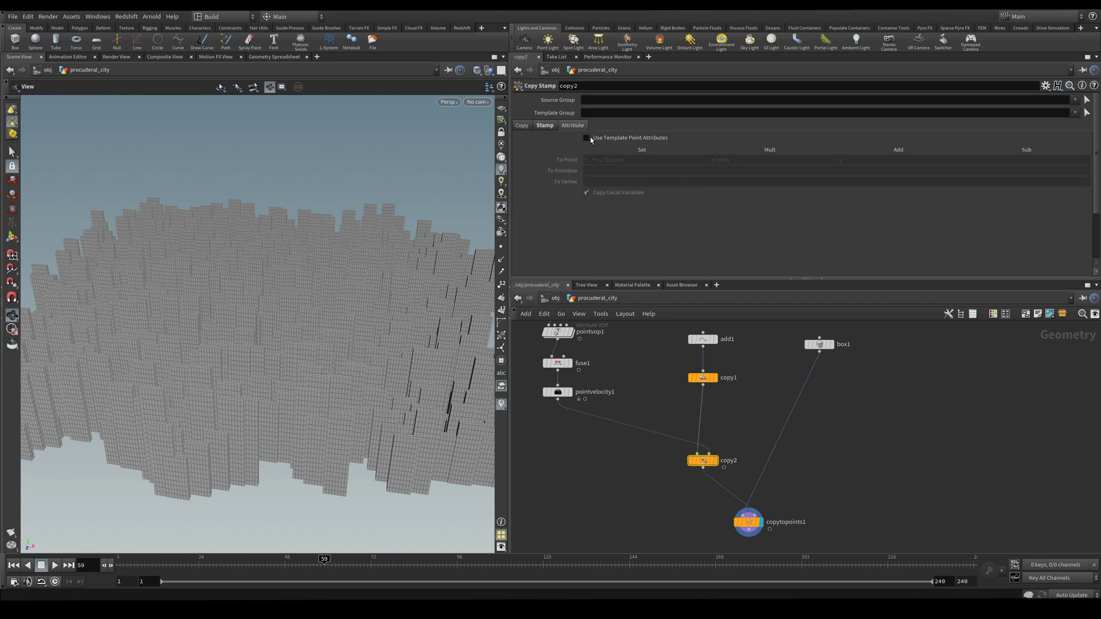
{"action": "left_click", "coordinate": [587, 138]}
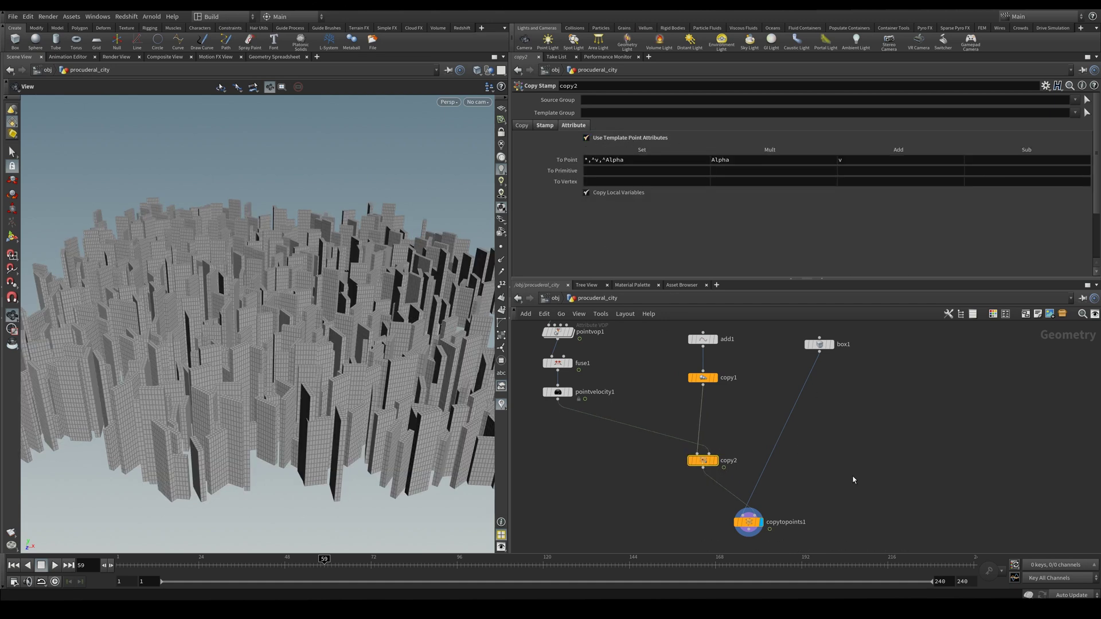
- Raise the Snap Distance of fuse1 to about 0.36 to space the buildings further apart
{"action": "left_click_drag", "start_coordinate": [365, 394], "coordinate": [383, 376]}
{"action": "middle_click_drag", "start_coordinate": [579, 347], "coordinate": [630, 401]}
{"action": "left_click", "coordinate": [608, 417]}
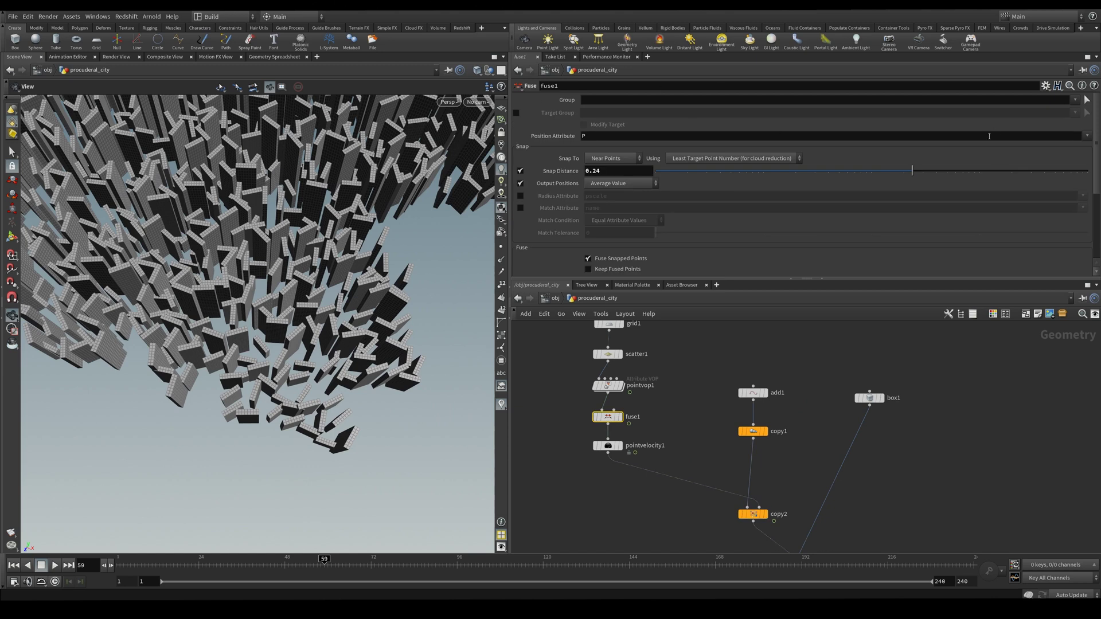
{"action": "left_click_drag", "start_coordinate": [924, 172], "coordinate": [931, 170]}
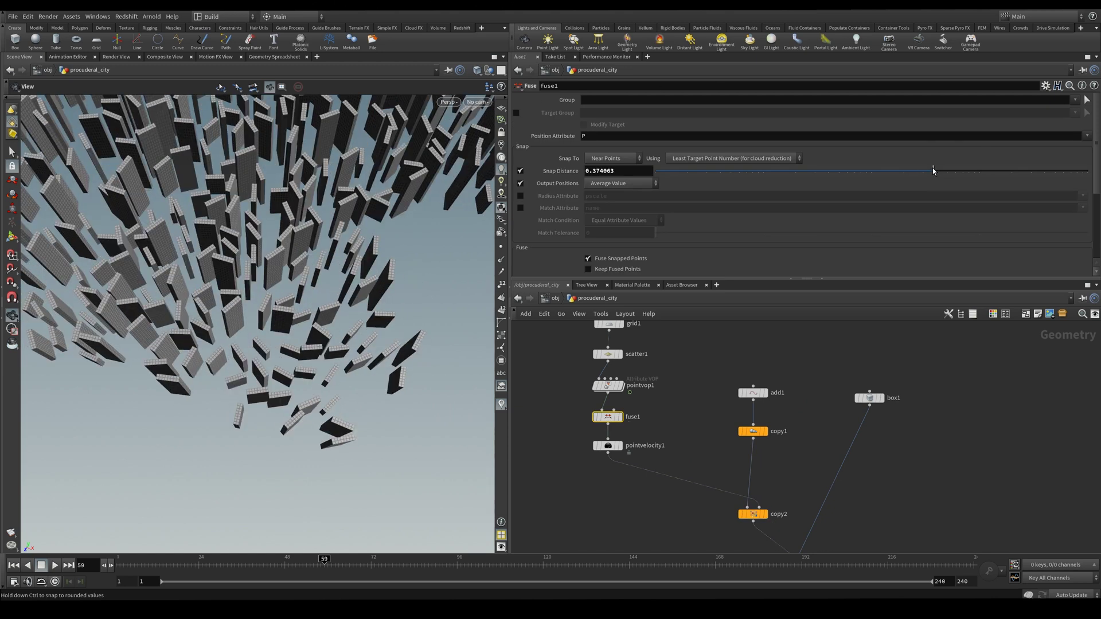
{"action": "left_click_drag", "start_coordinate": [268, 278], "coordinate": [324, 339]}
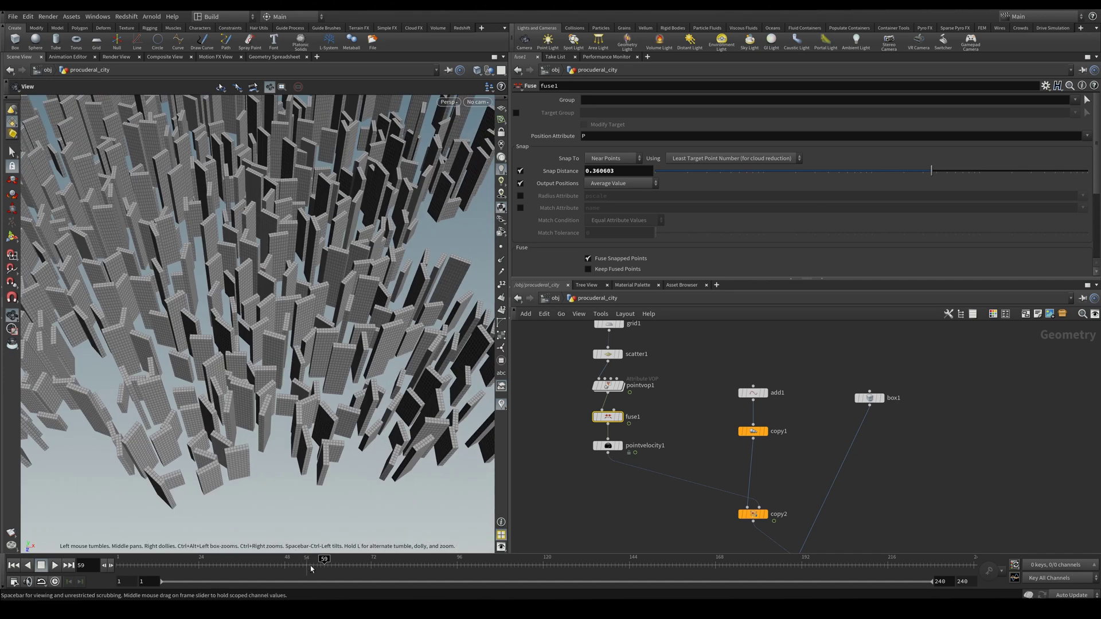
- Move the timeline to frame 49 and inspect the building layout
{"action": "left_click_drag", "start_coordinate": [320, 566], "coordinate": [281, 565]}
{"action": "scroll", "coordinate": [308, 535], "scroll_direction": "down", "scroll_amount": 6}
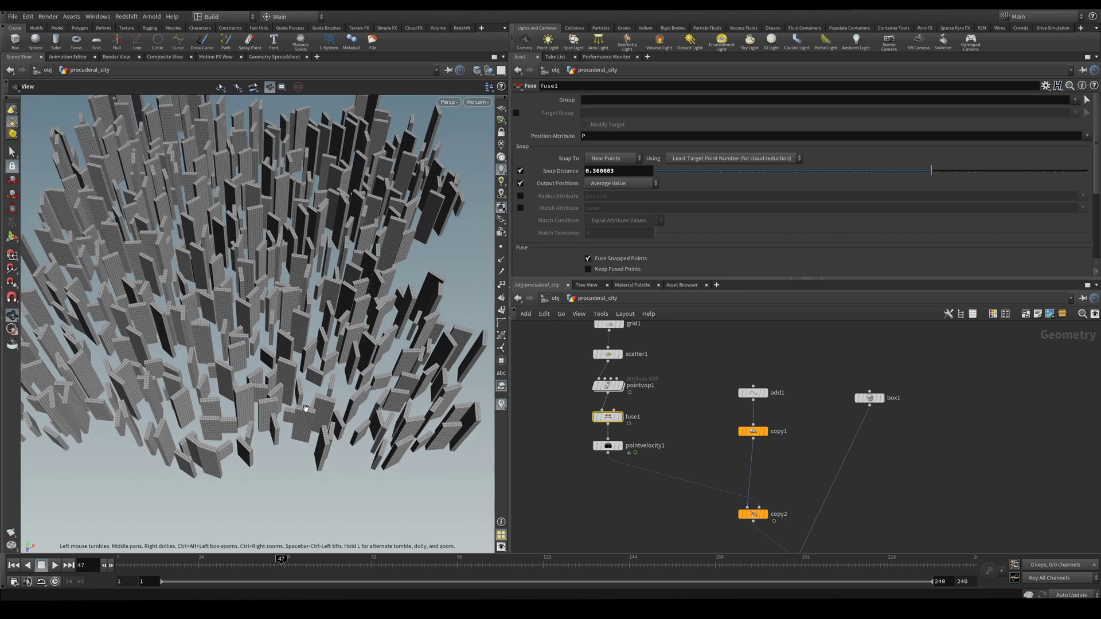
{"action": "mouse_move", "coordinate": [281, 559]}
{"action": "left_mouse_down"}
{"action": "mouse_move", "coordinate": [332, 559]}
{"action": "mouse_move", "coordinate": [289, 559]}
{"action": "left_mouse_up"}
{"action": "left_click_drag", "start_coordinate": [246, 516], "coordinate": [357, 402]}
- Add a Transform node and insert it into the connection between box1 and copytopoints1
{"action": "middle_click_drag", "start_coordinate": [801, 475], "coordinate": [741, 322]}
{"action": "left_click_drag", "start_coordinate": [738, 423], "coordinate": [773, 406]}
{"action": "middle_click_drag", "start_coordinate": [840, 467], "coordinate": [806, 475]}
{"action": "scroll", "coordinate": [827, 433], "scroll_direction": "up", "scroll_amount": 1}
{"action": "middle_click_drag", "start_coordinate": [847, 442], "coordinate": [793, 482]}
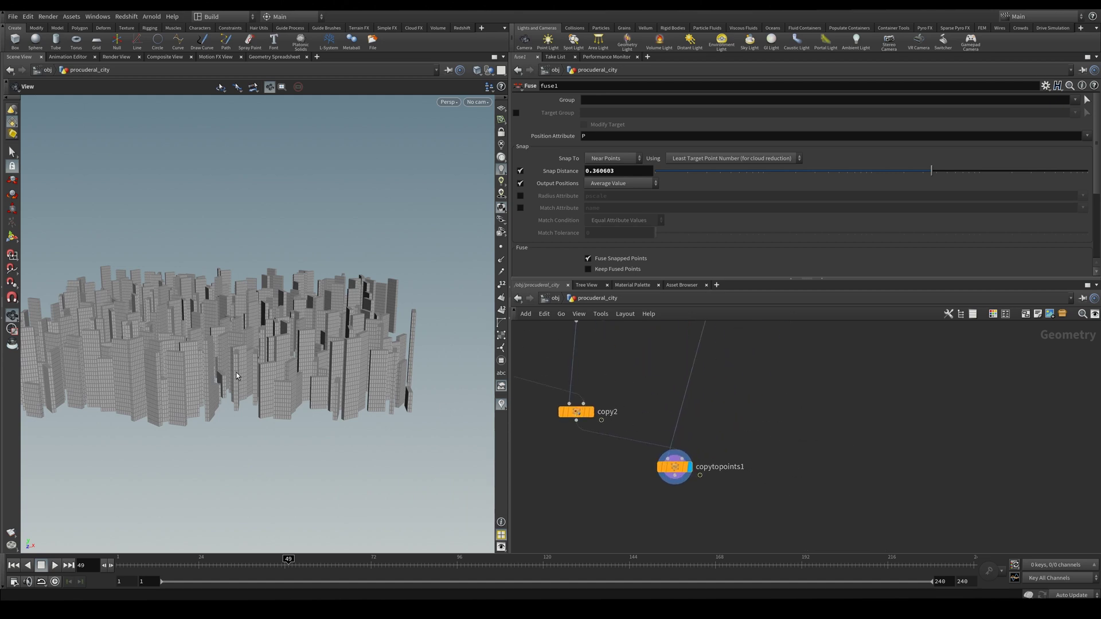
{"action": "scroll", "coordinate": [590, 367], "scroll_direction": "down", "scroll_amount": 3}
{"action": "middle_click_drag", "start_coordinate": [565, 333], "coordinate": [599, 383]}
{"action": "middle_click_drag", "start_coordinate": [766, 488], "coordinate": [743, 421]}
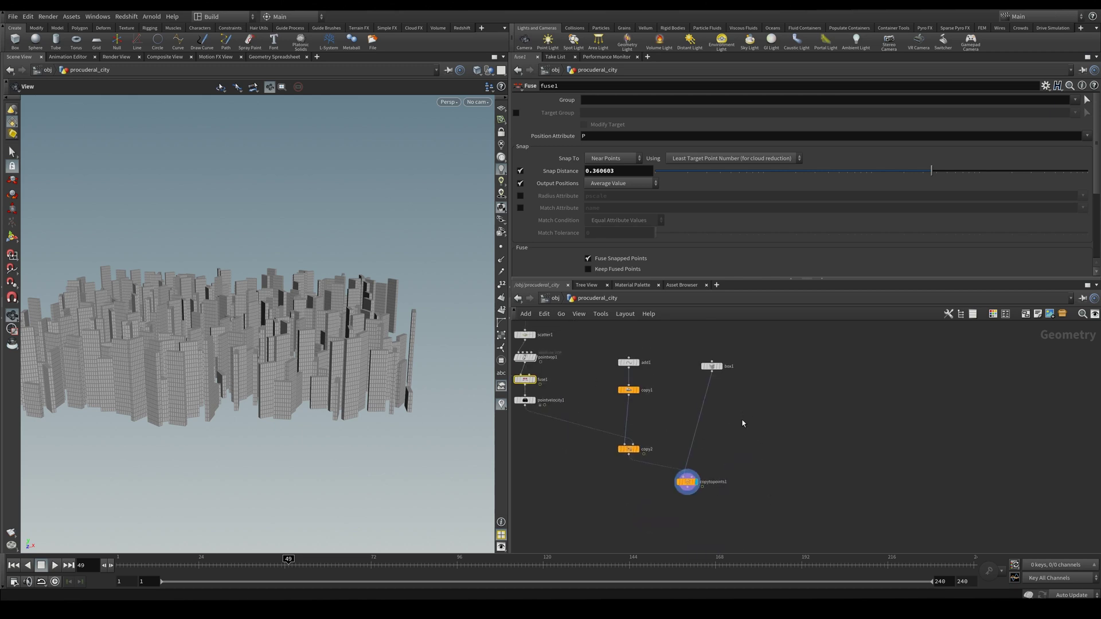
{"action": "key", "text": "Tab"}
{"action": "type", "text": "tran"}
{"action": "key", "text": "Return"}
{"action": "left_click", "coordinate": [712, 397]}
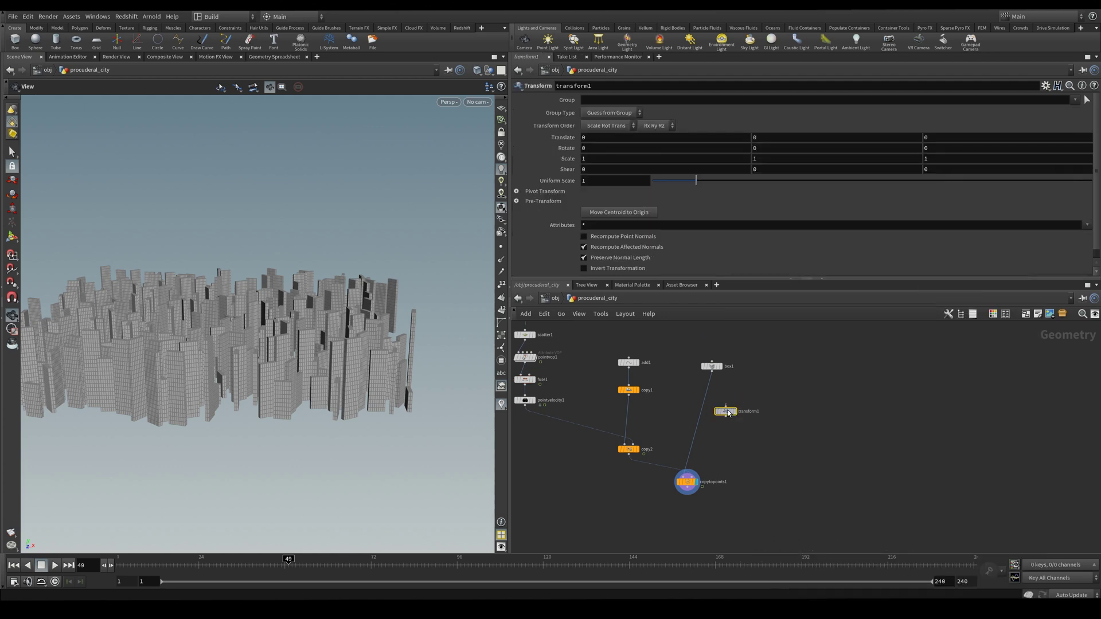
{"action": "left_click_drag", "start_coordinate": [714, 399], "coordinate": [716, 398]}
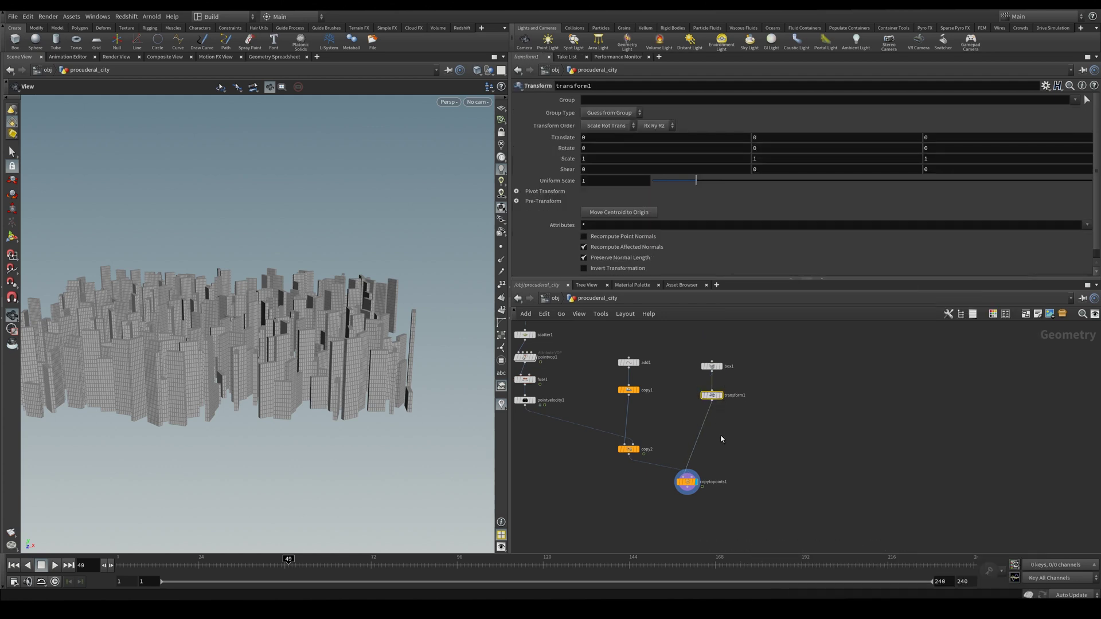
- Add another Copy Stamp node and place it beside copytopoints1
{"action": "key", "text": "Tab"}
{"action": "type", "text": "copy"}
{"action": "left_click", "coordinate": [861, 141]}
{"action": "left_click", "coordinate": [760, 423]}
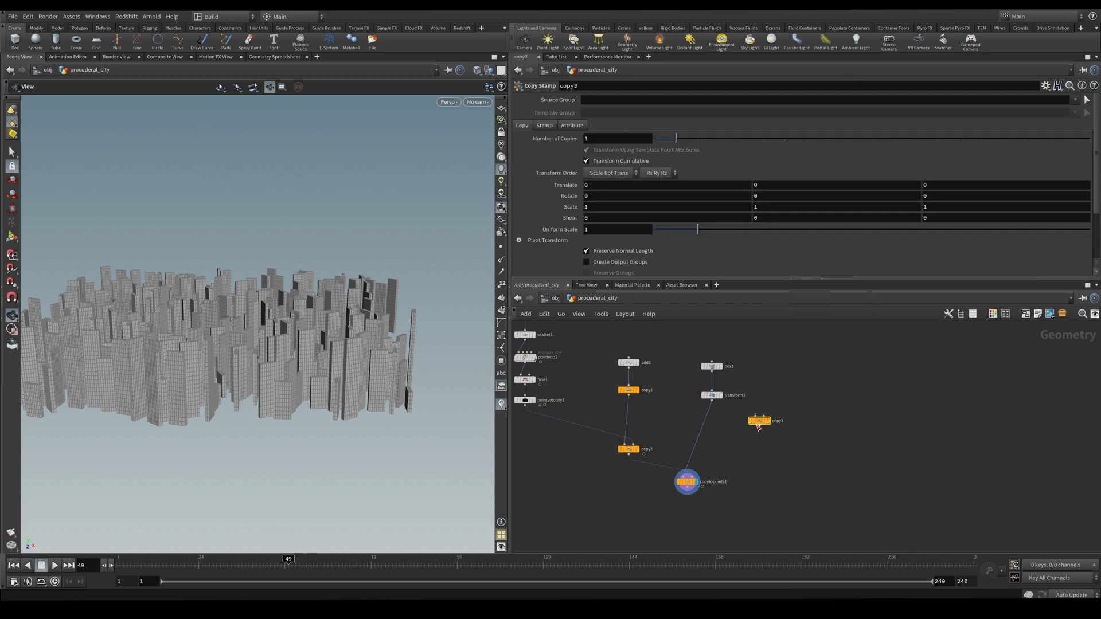
{"action": "left_click_drag", "start_coordinate": [761, 426], "coordinate": [712, 486]}
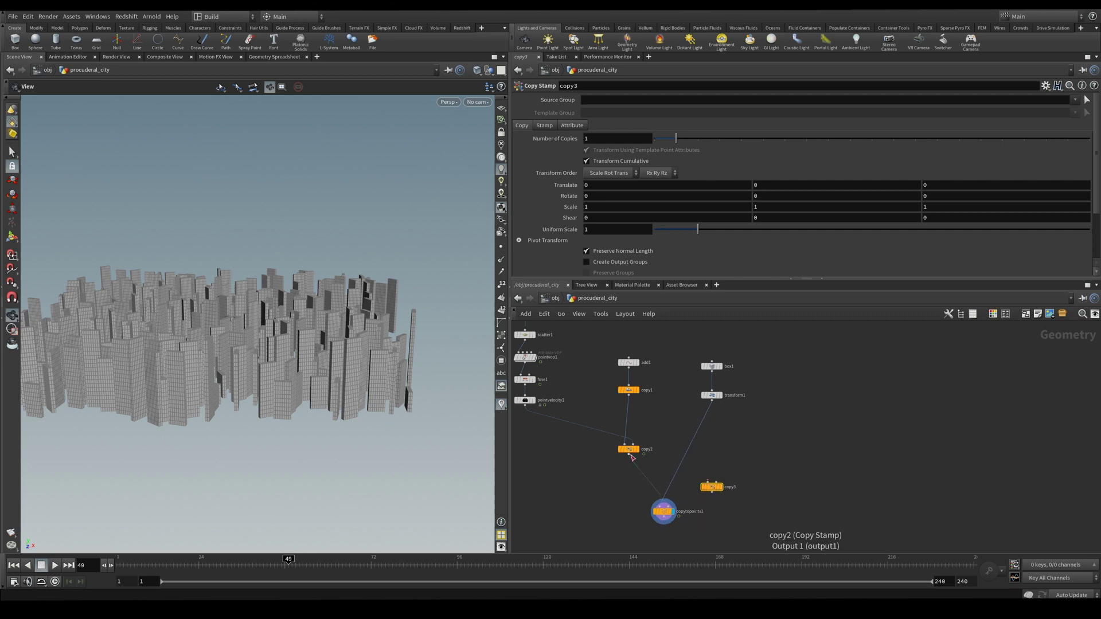
- Wire transform1 and copy2 into copy3 as source and template points, and display copy3
{"action": "left_click", "coordinate": [637, 449]}
{"action": "left_click_drag", "start_coordinate": [629, 455], "coordinate": [716, 481]}
{"action": "left_click", "coordinate": [716, 481]}
{"action": "left_click_drag", "start_coordinate": [712, 400], "coordinate": [709, 482]}
{"action": "left_click", "coordinate": [721, 488]}
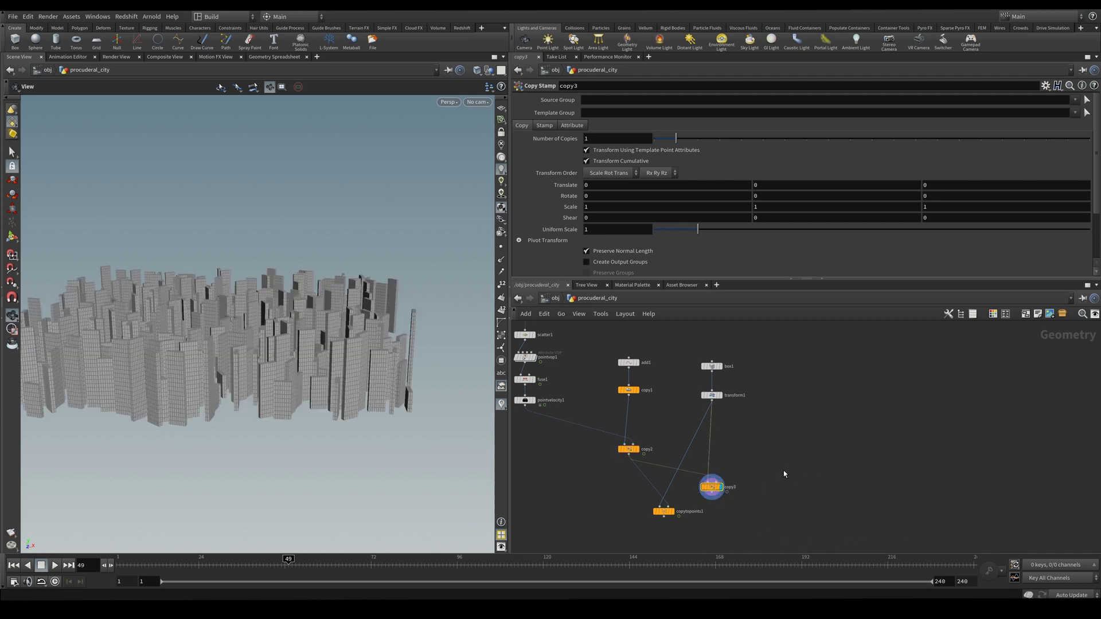
- Define the first stamp variable of copy3 as rotation with the value rand($PT)
{"action": "left_click", "coordinate": [544, 125]}
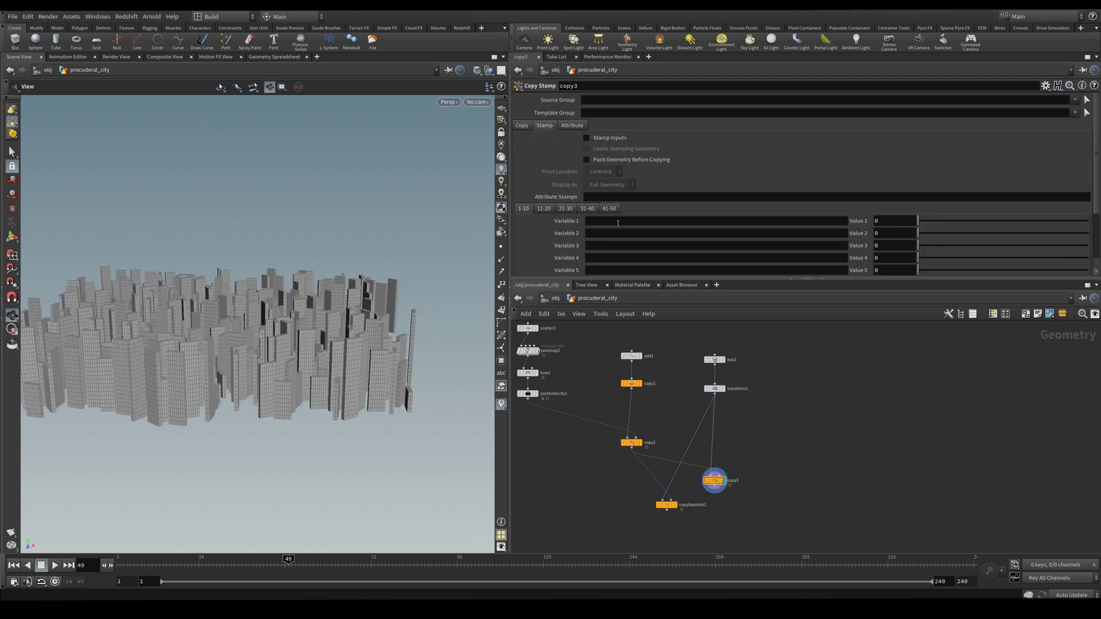
{"action": "left_click", "coordinate": [617, 222]}
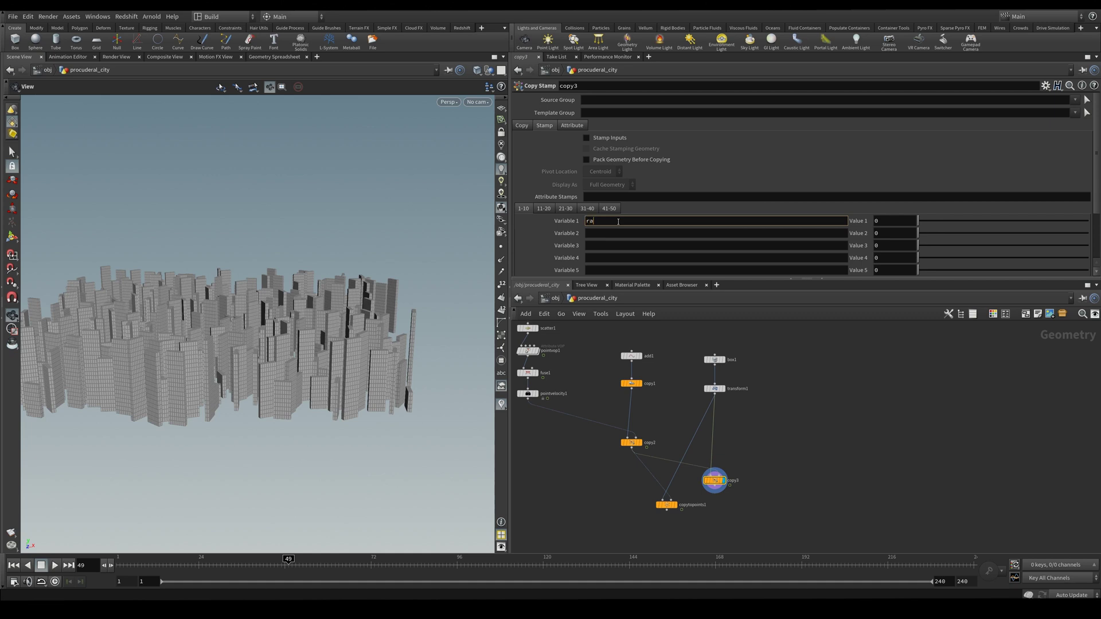
{"action": "key", "text": "Return"}
{"action": "double_click", "coordinate": [885, 220]}
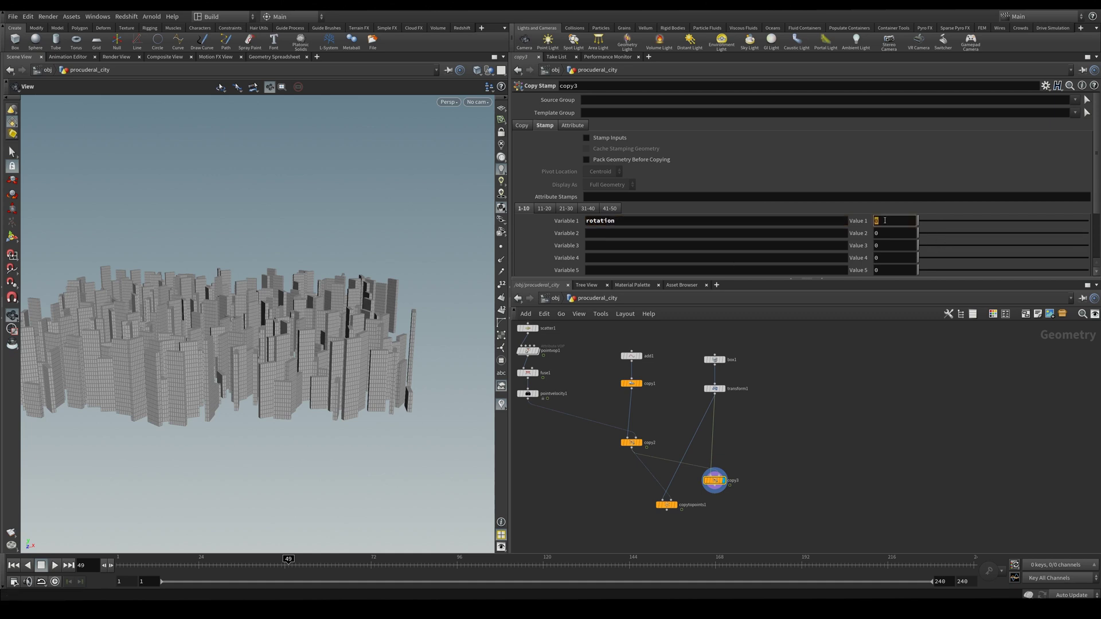
{"action": "type", "text": "rand"}
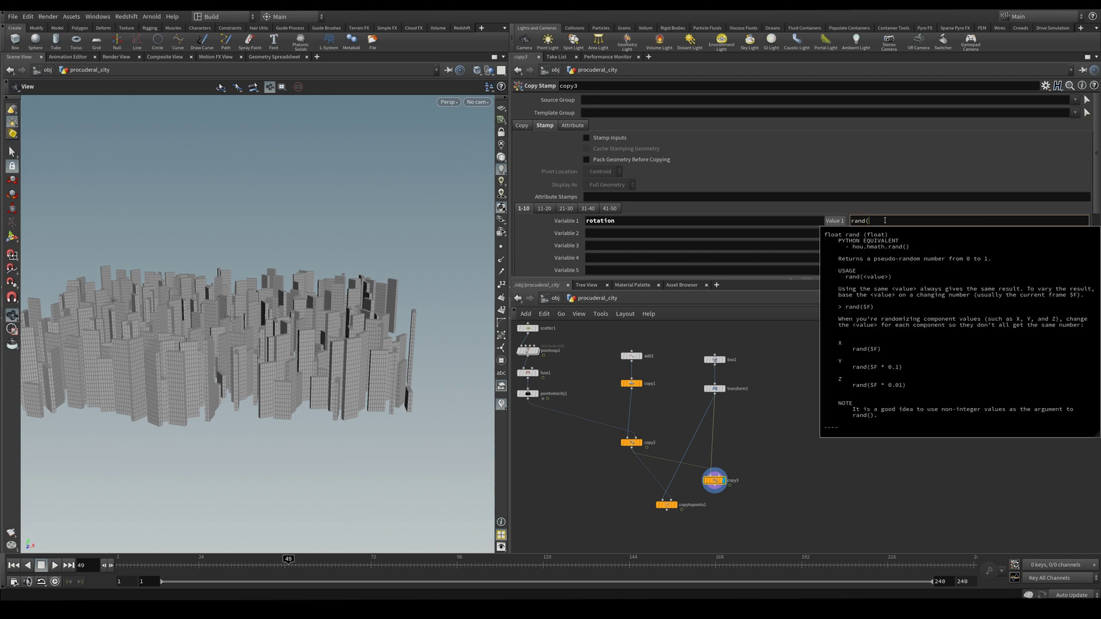
{"action": "type", "text": "($PT"}
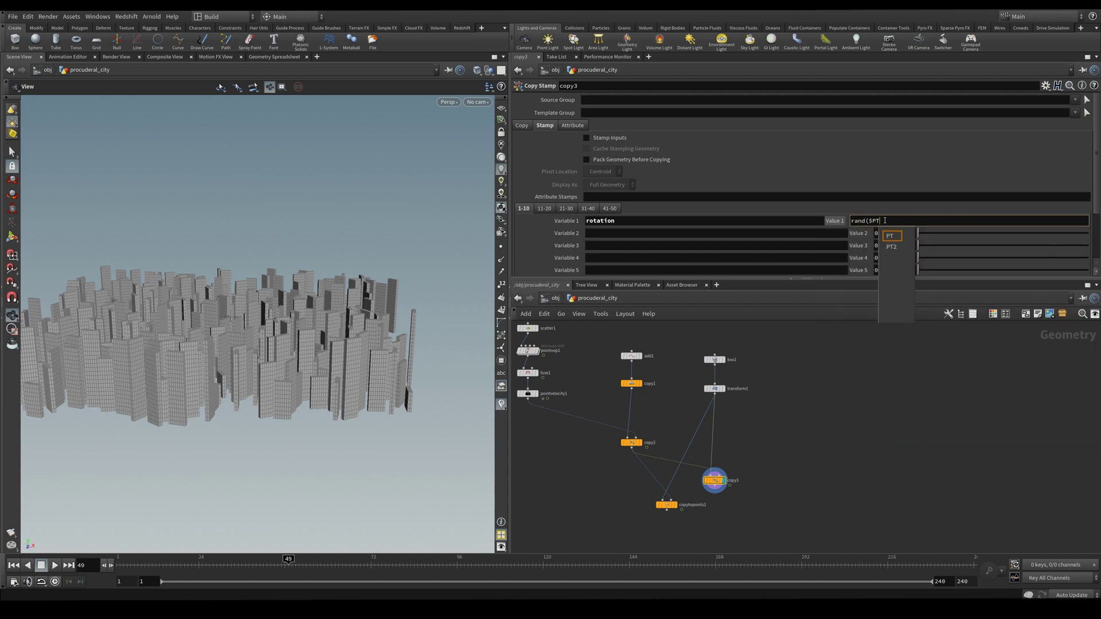
{"action": "type", "text": ")"}
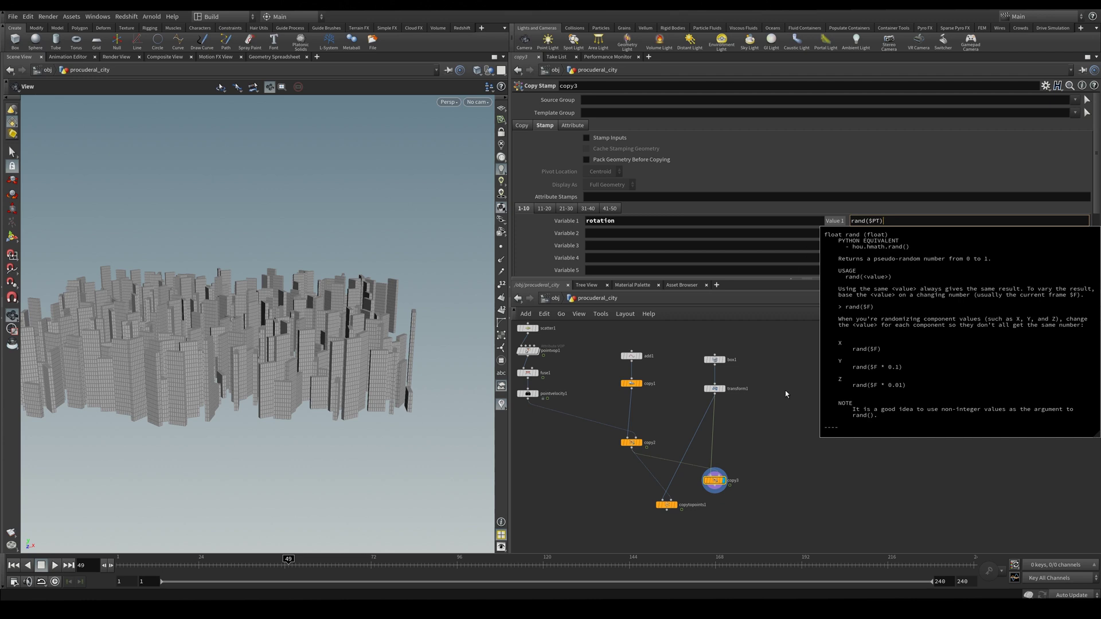
{"action": "key", "text": "Return"}
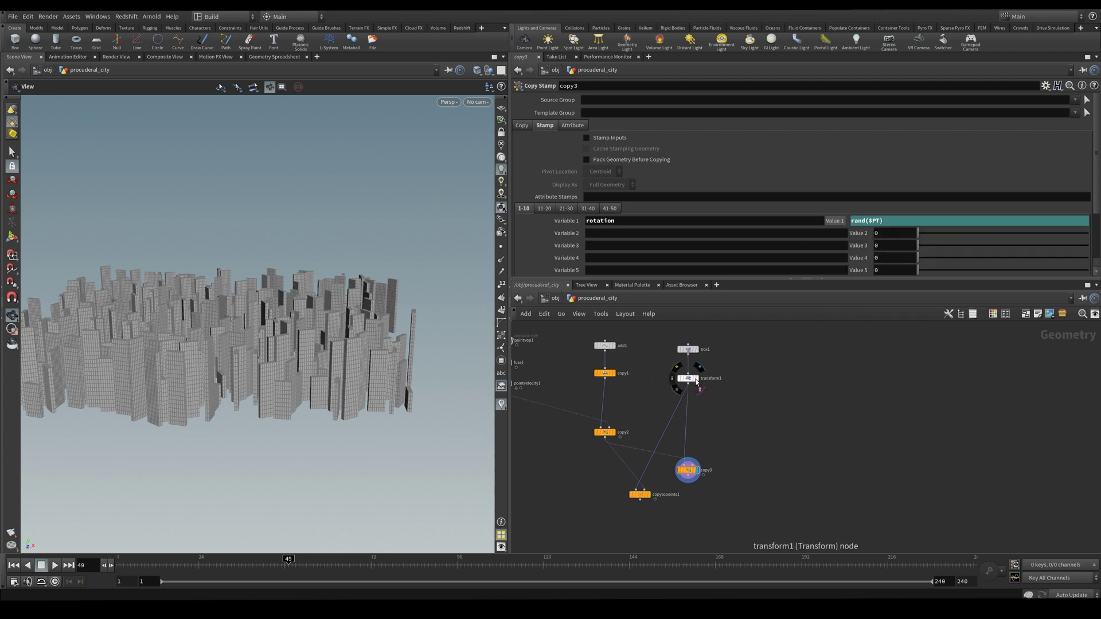
- Copy the stamp expression from copy1's Total Number into the Y rotation of transform1
{"action": "left_click", "coordinate": [695, 380]}
{"action": "left_click", "coordinate": [778, 148]}
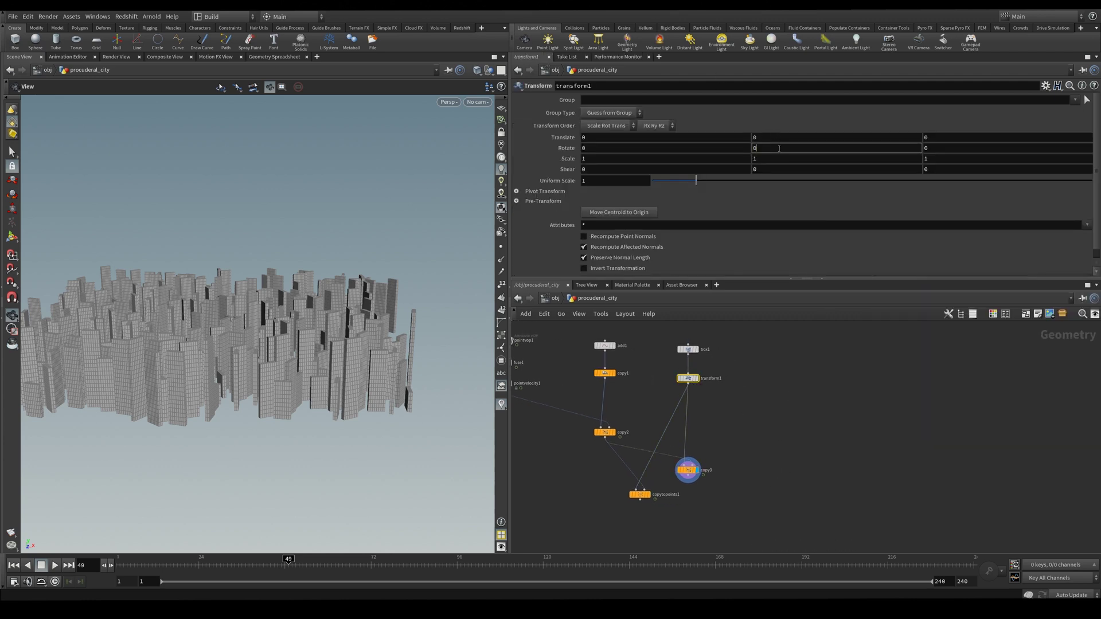
{"action": "left_click", "coordinate": [602, 374]}
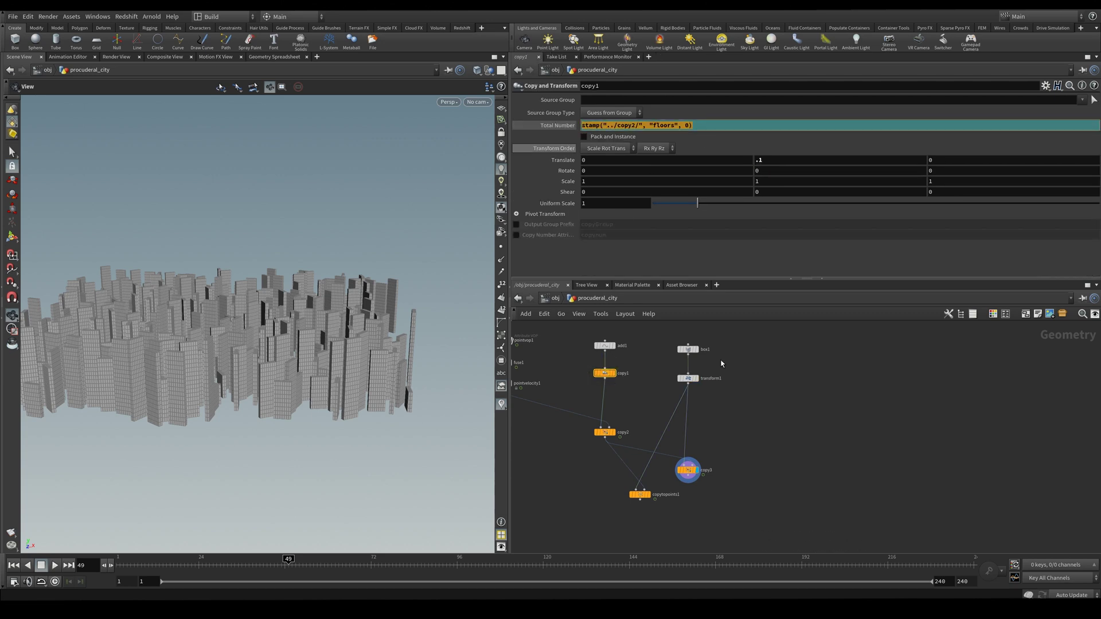
{"action": "left_click", "coordinate": [688, 378]}
{"action": "left_click_drag", "start_coordinate": [797, 148], "coordinate": [732, 148]}
{"action": "key", "text": "ctrl+v"}
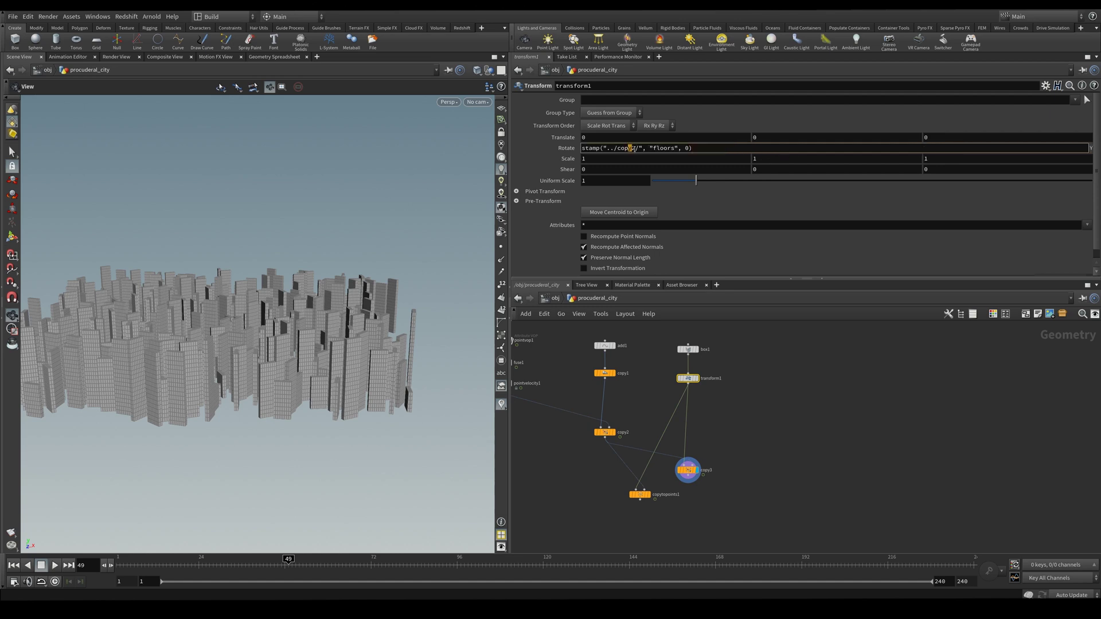
- Edit the pasted rotation expression to read stamp("../copy3/", "rotation", 0)
{"action": "left_click", "coordinate": [633, 148]}
{"action": "type", "text": "2"}
{"action": "key", "text": "BackSpace"}
{"action": "type", "text": "3"}
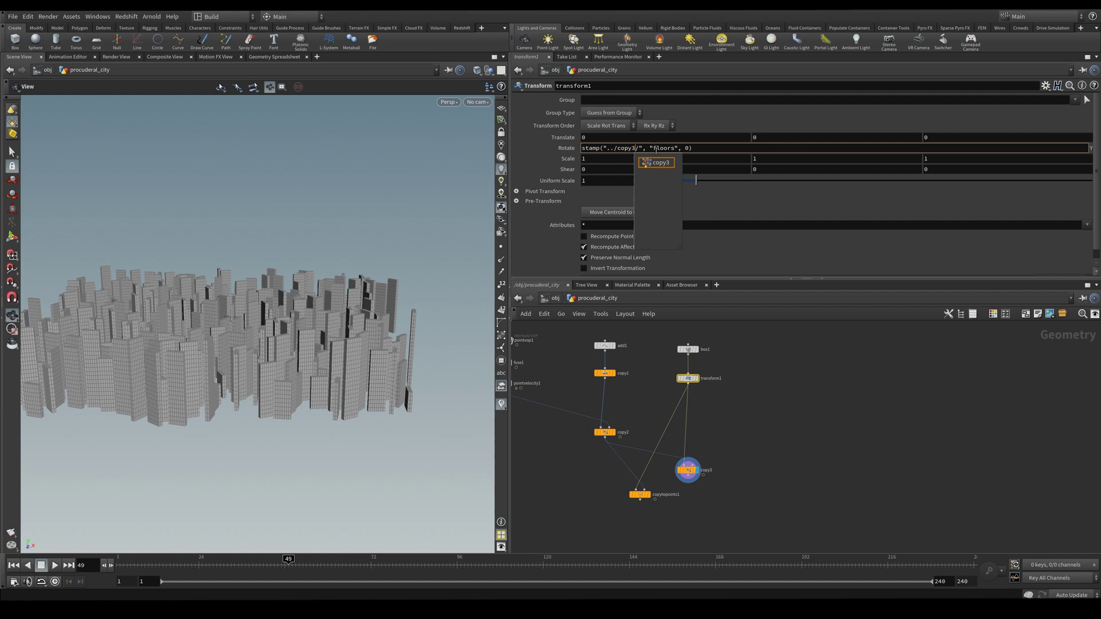
{"action": "left_click_drag", "start_coordinate": [653, 148], "coordinate": [672, 149]}
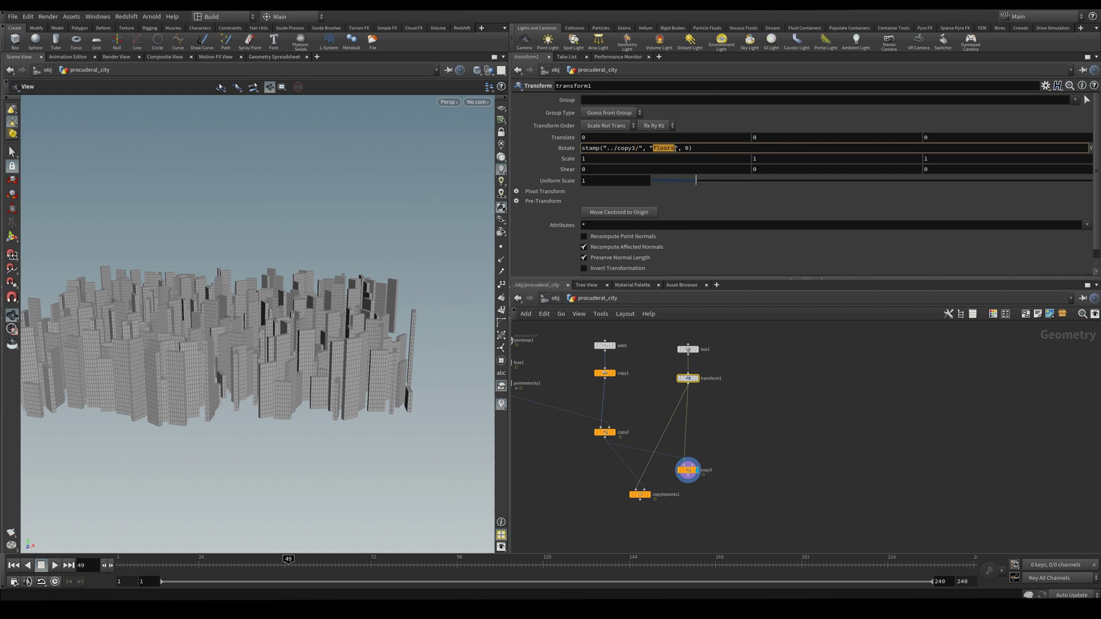
{"action": "type", "text": "rotation"}
{"action": "key", "text": "Return"}
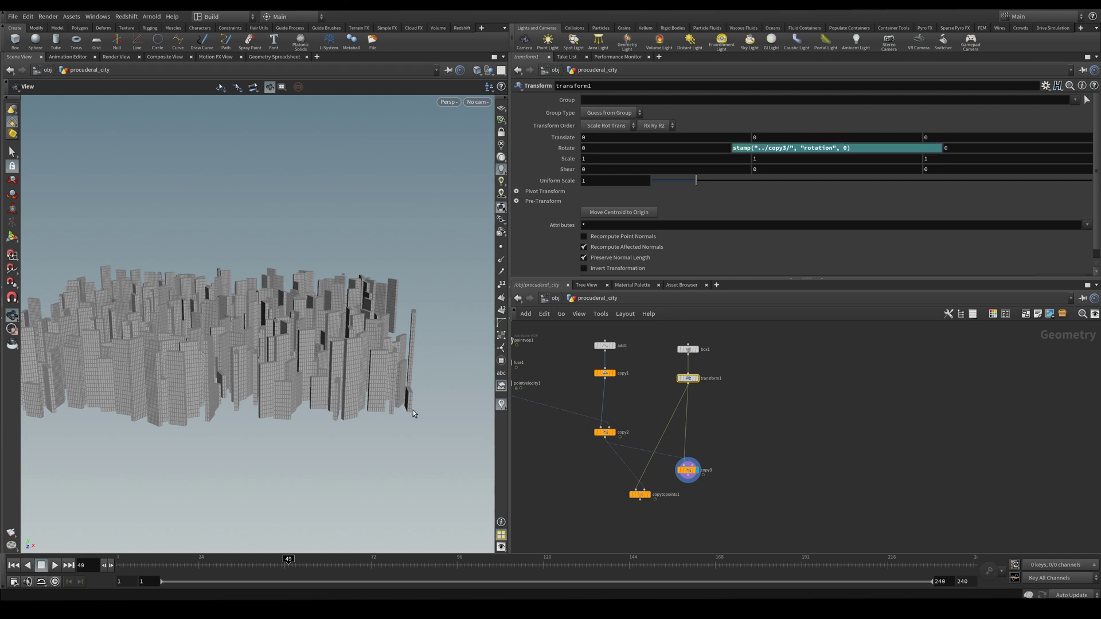
- Multiply the Y rotation stamp expression of transform1 by 30
{"action": "left_click_drag", "start_coordinate": [353, 348], "coordinate": [269, 361]}
{"action": "left_click", "coordinate": [888, 152]}
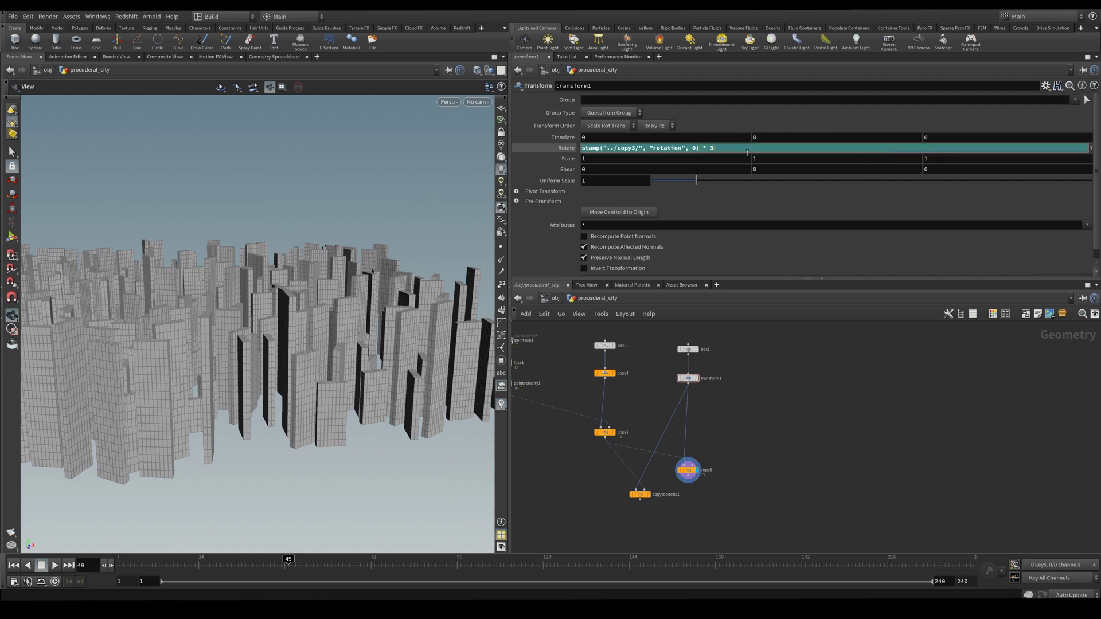
{"action": "type", "text": "0"}
{"action": "key", "text": "Return"}
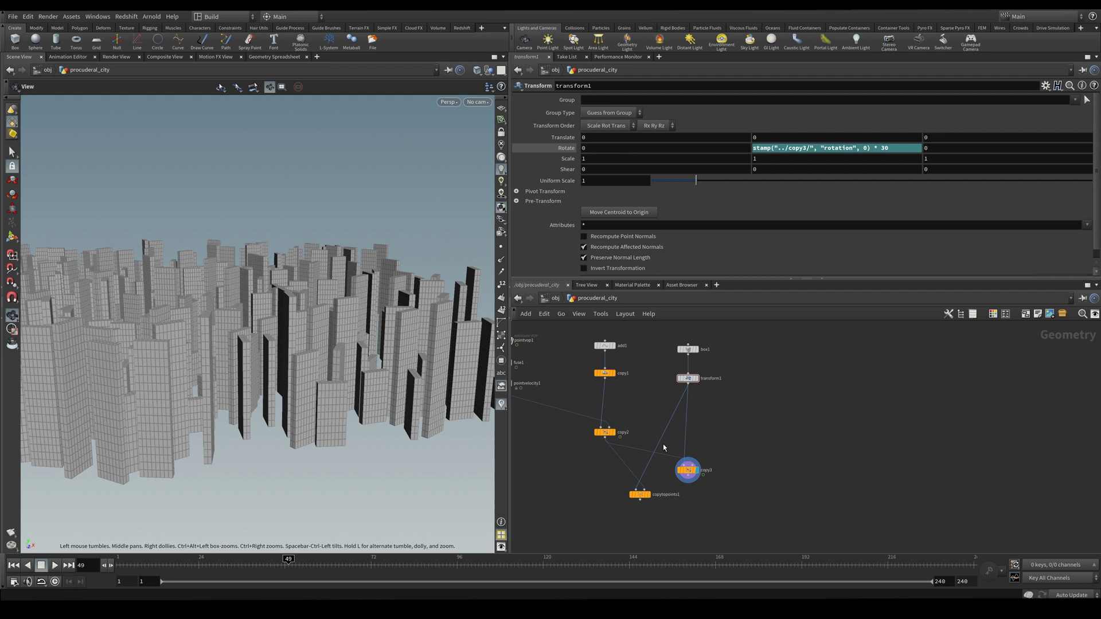
- Enable Stamp Inputs on copy3, change the rotation value to rand($PT +51), and inspect the twisted floors
{"action": "left_click", "coordinate": [688, 470]}
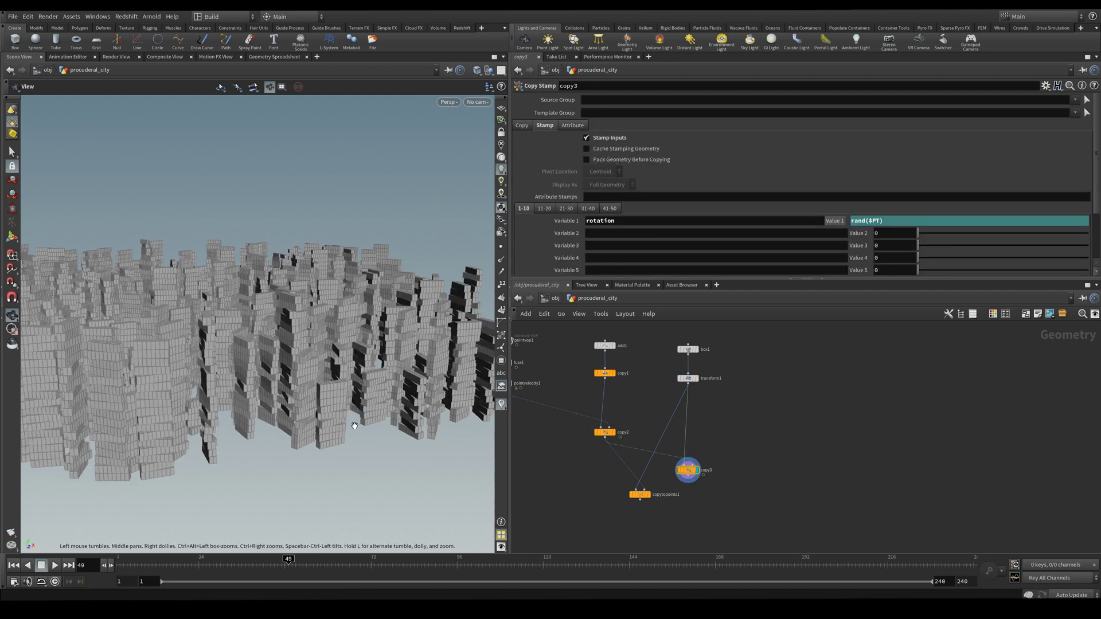
{"action": "middle_click_drag", "start_coordinate": [360, 428], "coordinate": [316, 367]}
{"action": "scroll", "coordinate": [325, 343], "scroll_direction": "up", "scroll_amount": 5}
{"action": "left_click_drag", "start_coordinate": [327, 343], "coordinate": [351, 371]}
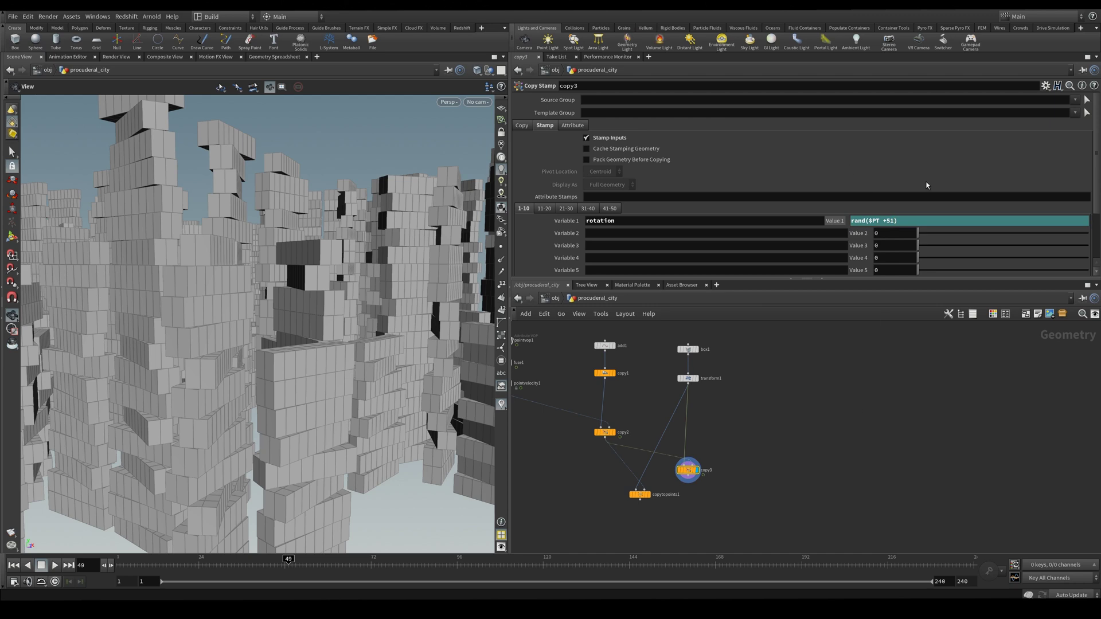
{"action": "left_click_drag", "start_coordinate": [311, 356], "coordinate": [372, 372]}
{"action": "left_click_drag", "start_coordinate": [366, 322], "coordinate": [401, 326]}
- Try a different multiplier in transform1's Y rotation expression, restore it to 30, and frame the whole city
{"action": "left_click", "coordinate": [688, 378]}
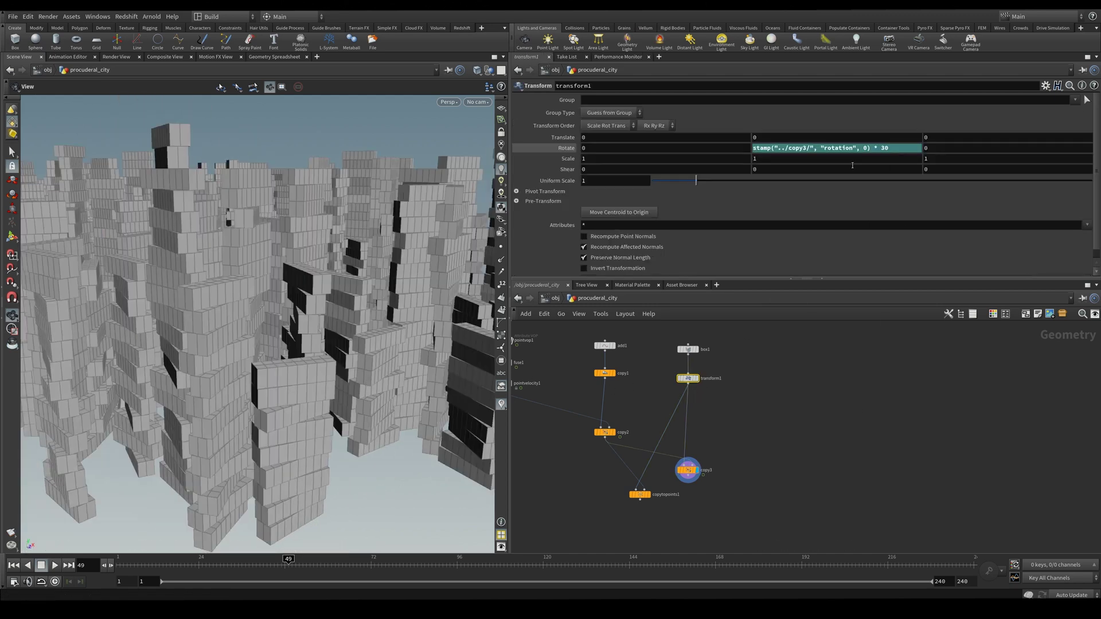
{"action": "double_click", "coordinate": [882, 148]}
{"action": "key", "text": "Return"}
{"action": "left_click_drag", "start_coordinate": [284, 328], "coordinate": [310, 347]}
{"action": "double_click", "coordinate": [883, 148]}
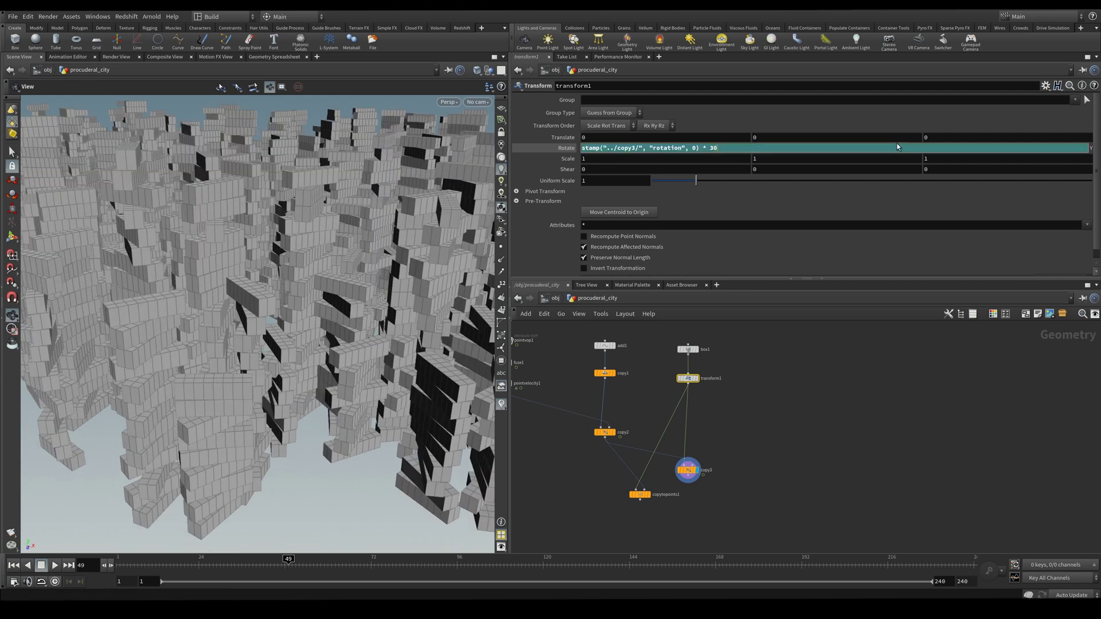
{"action": "key", "text": "Return"}
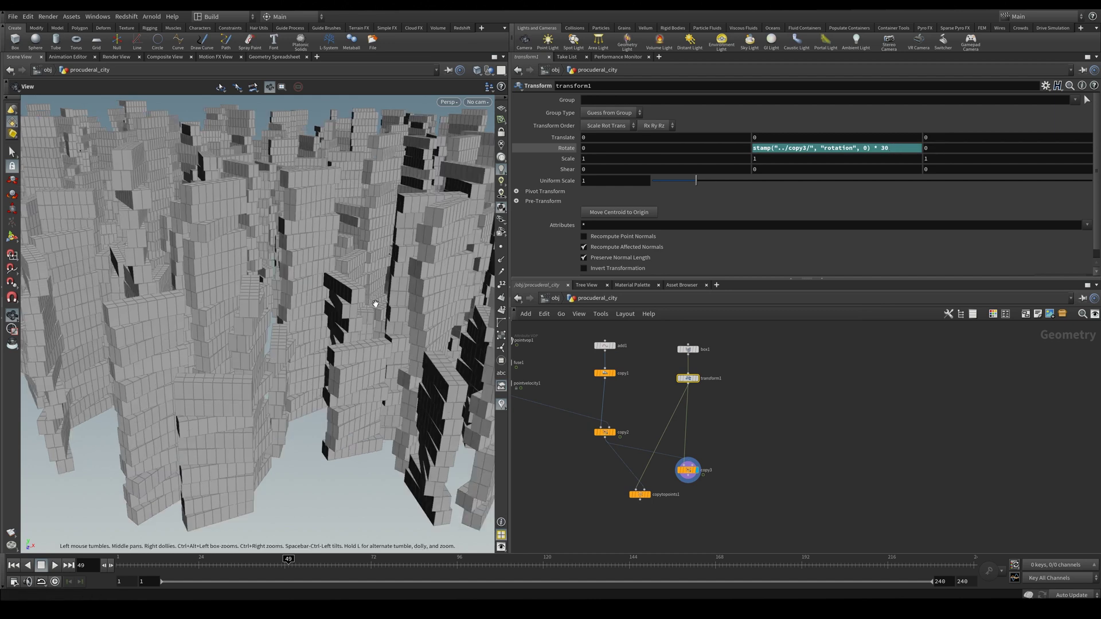
{"action": "key", "text": "f"}
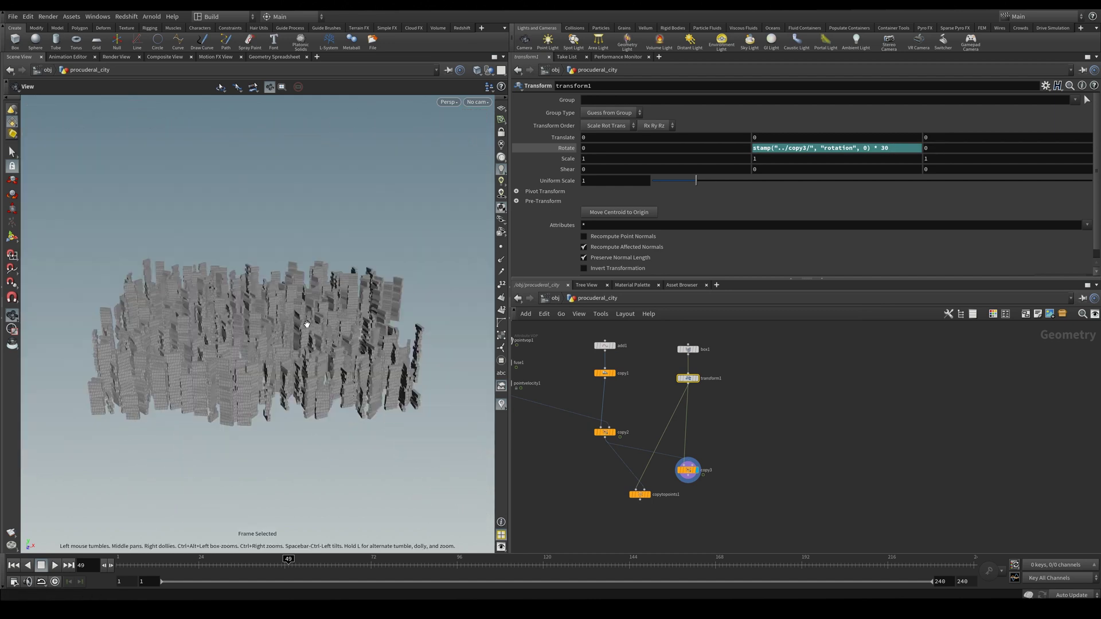
{"action": "left_click_drag", "start_coordinate": [279, 348], "coordinate": [405, 366]}
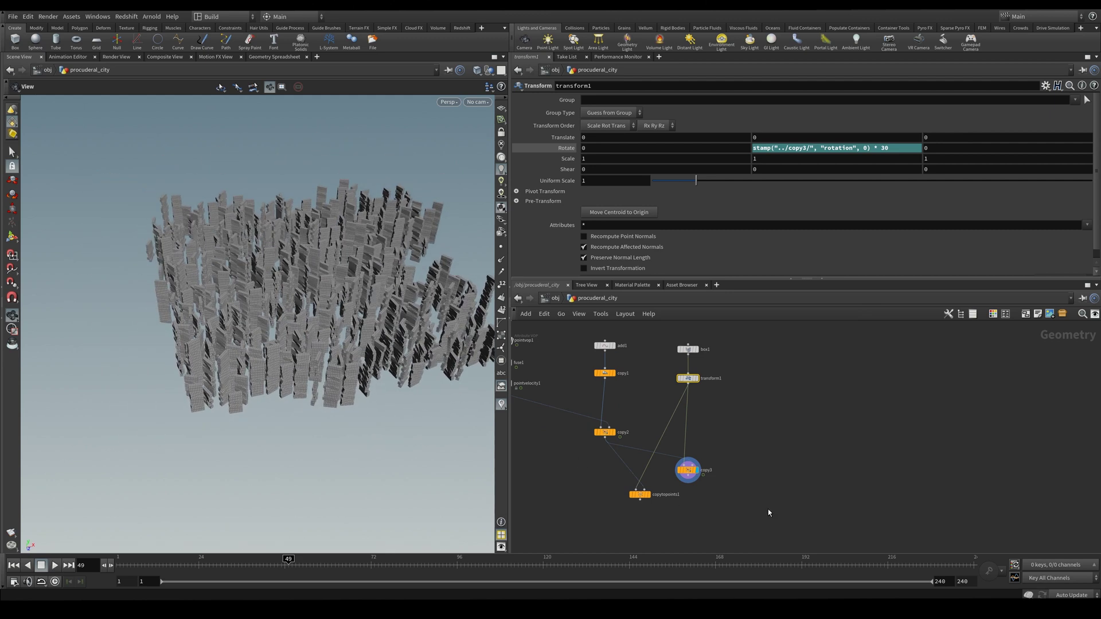